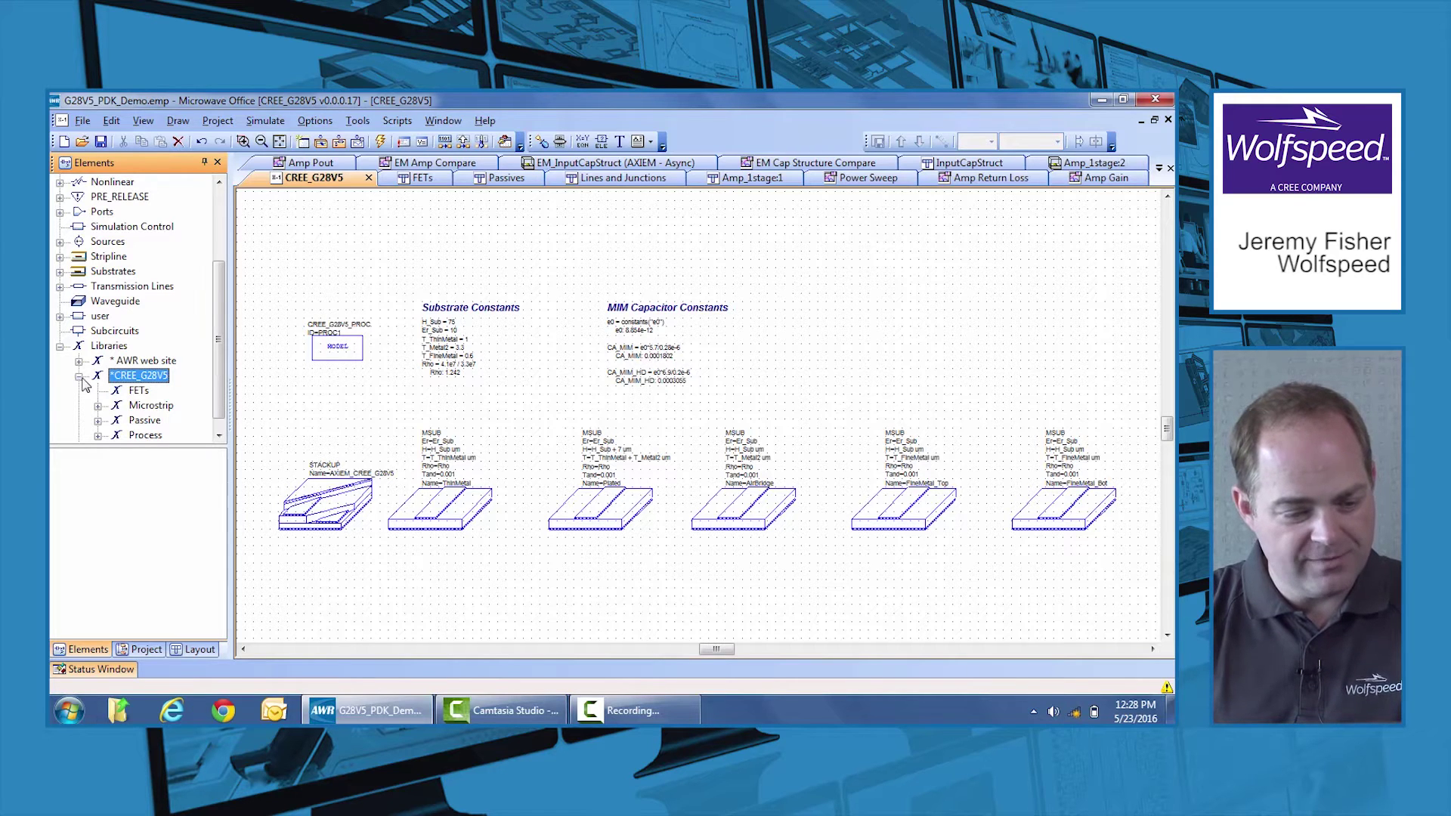
Step: Review the STACKUP's Material Defs., Dielectric Layers, Materials and EM Layer Mapping tabs
scroll(217, 381, "down", 1)
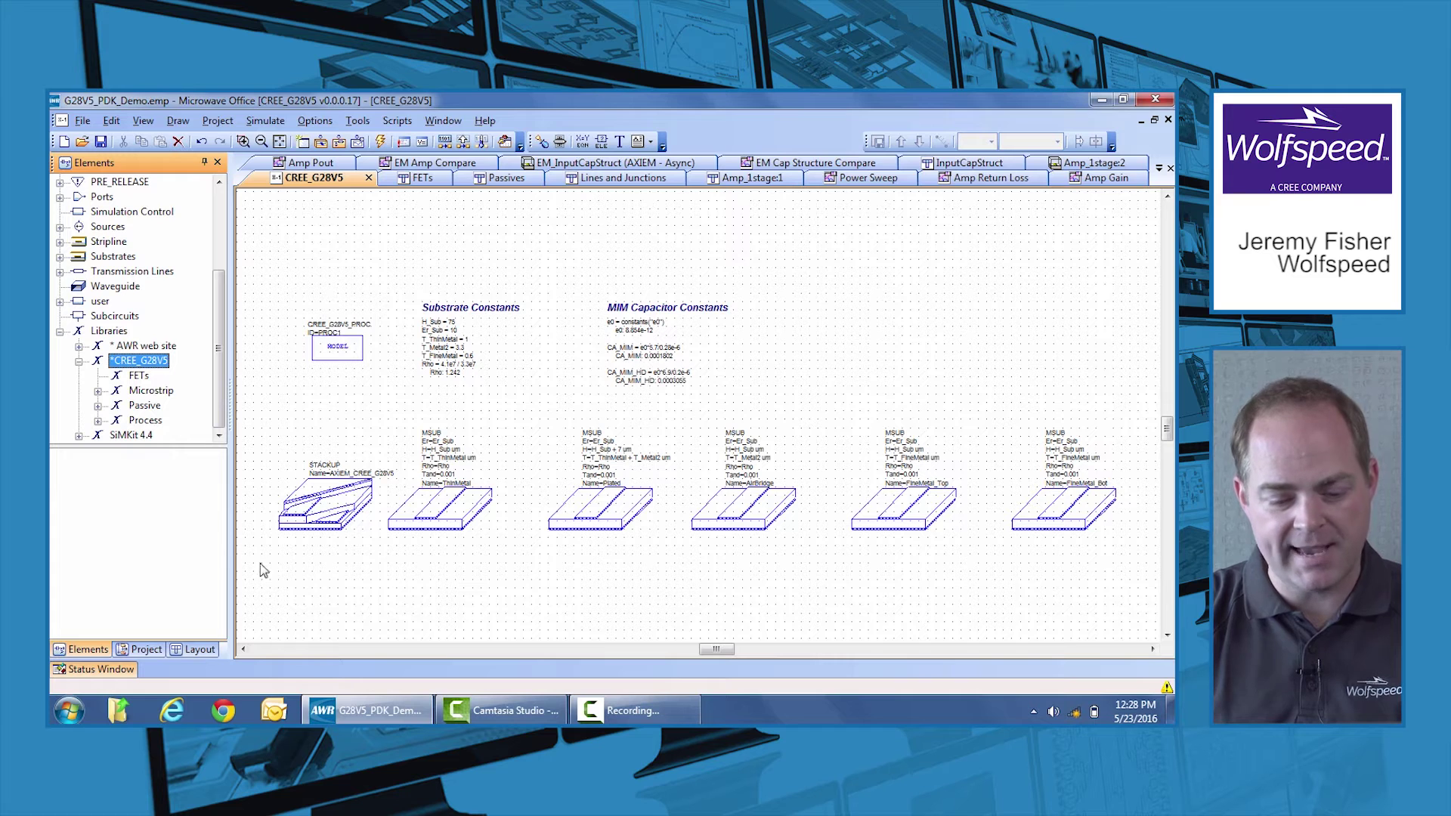
double_click(352, 512)
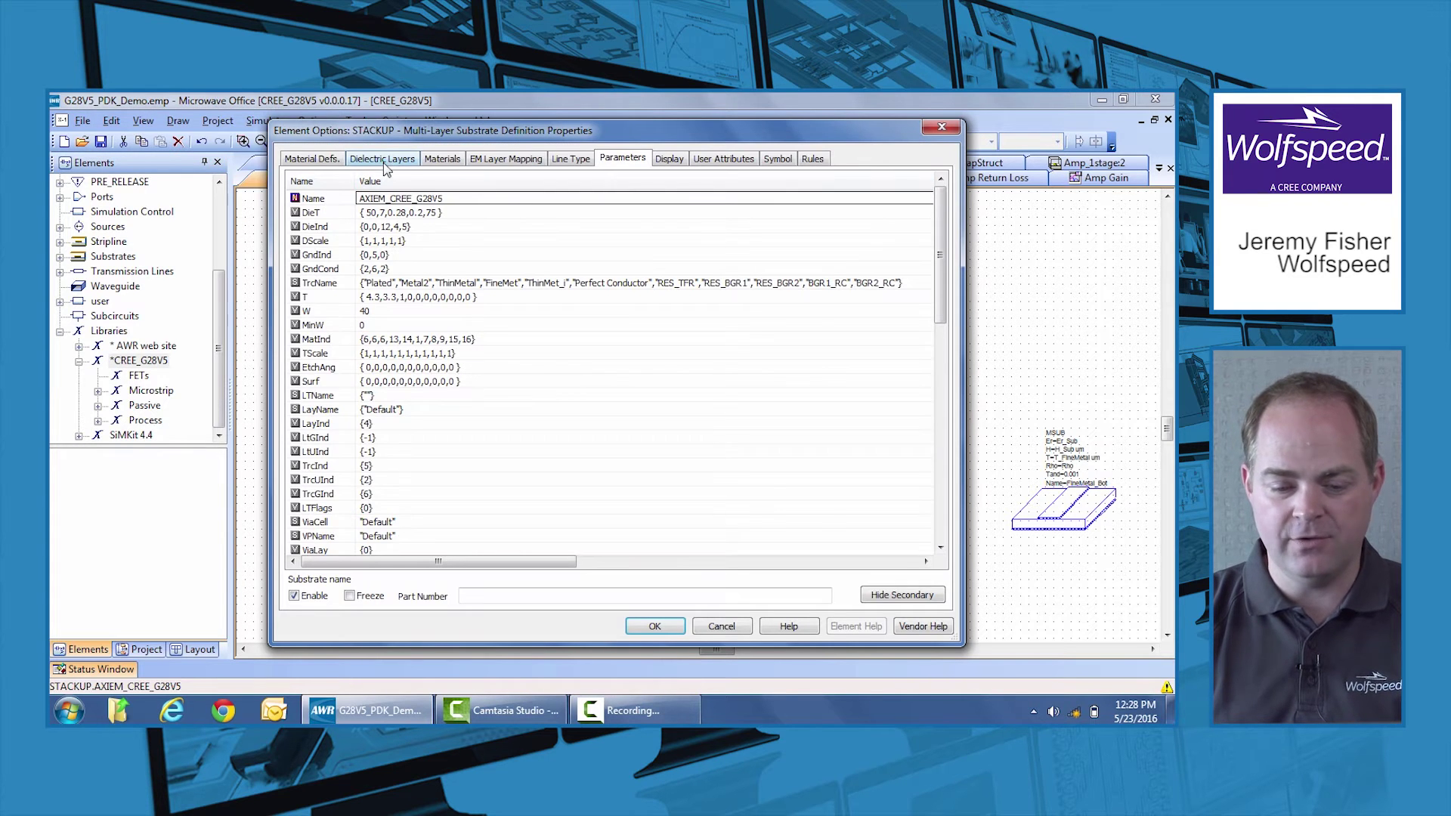
left_click(320, 160)
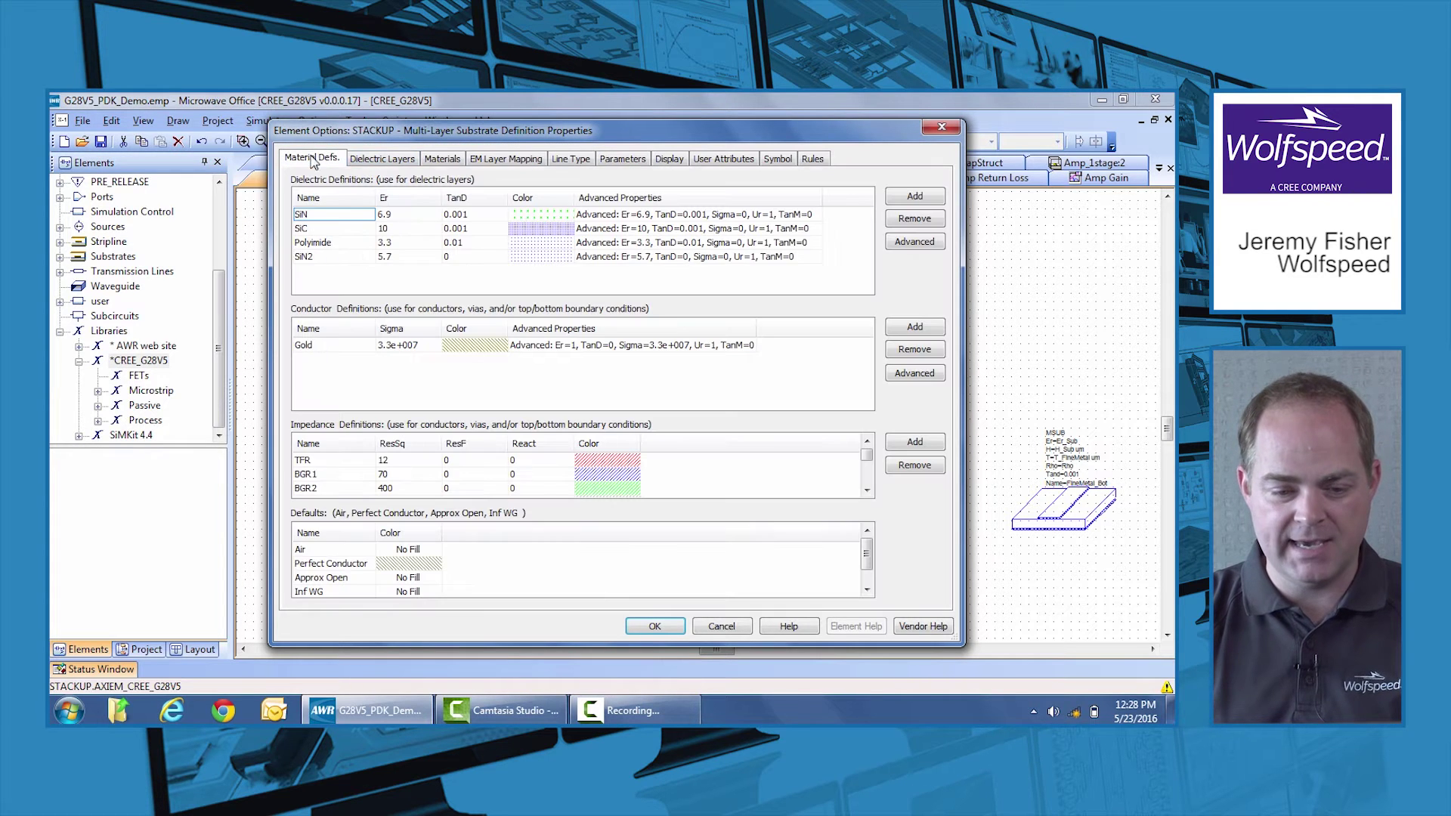
left_click(378, 160)
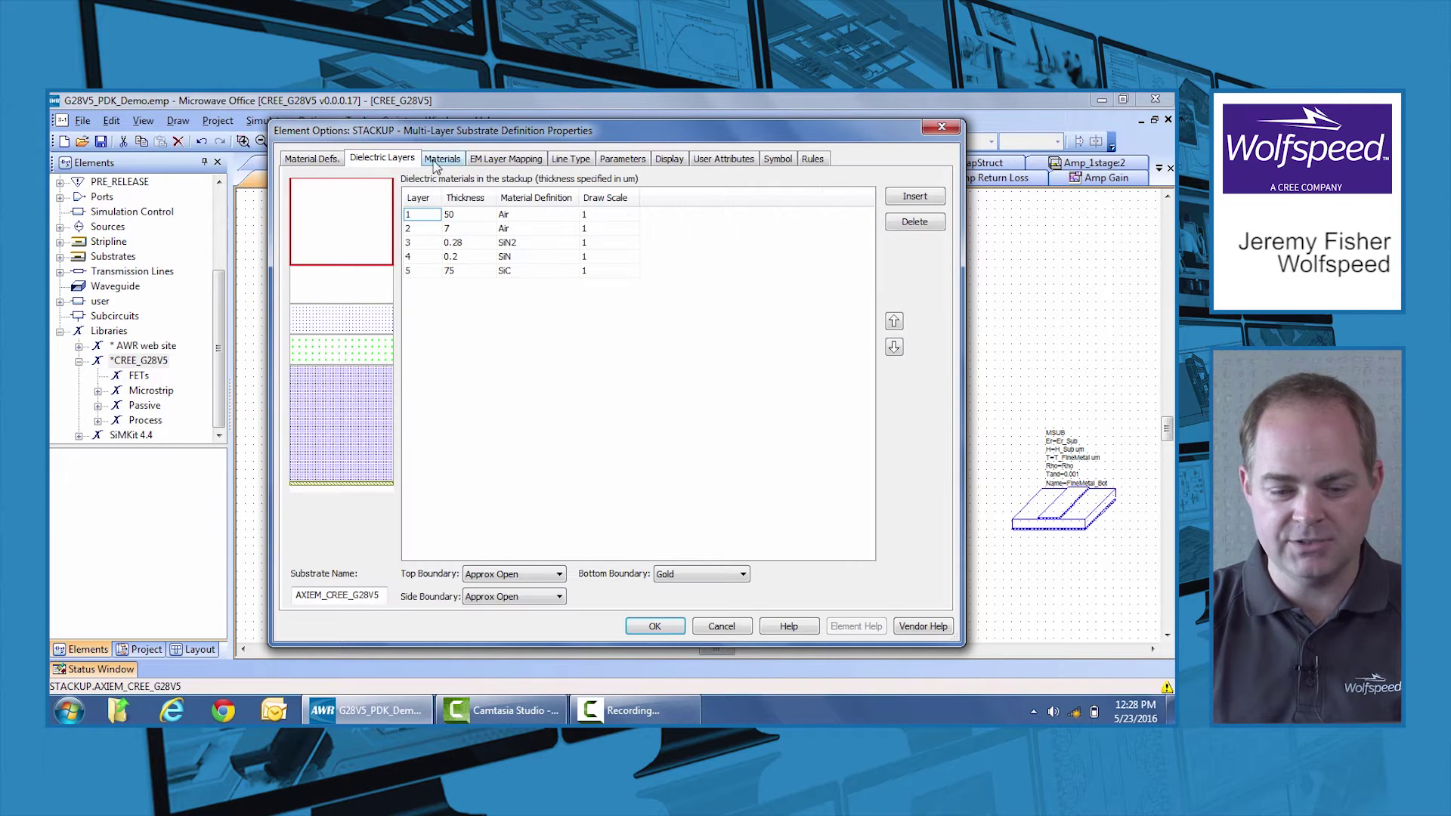
left_click(456, 162)
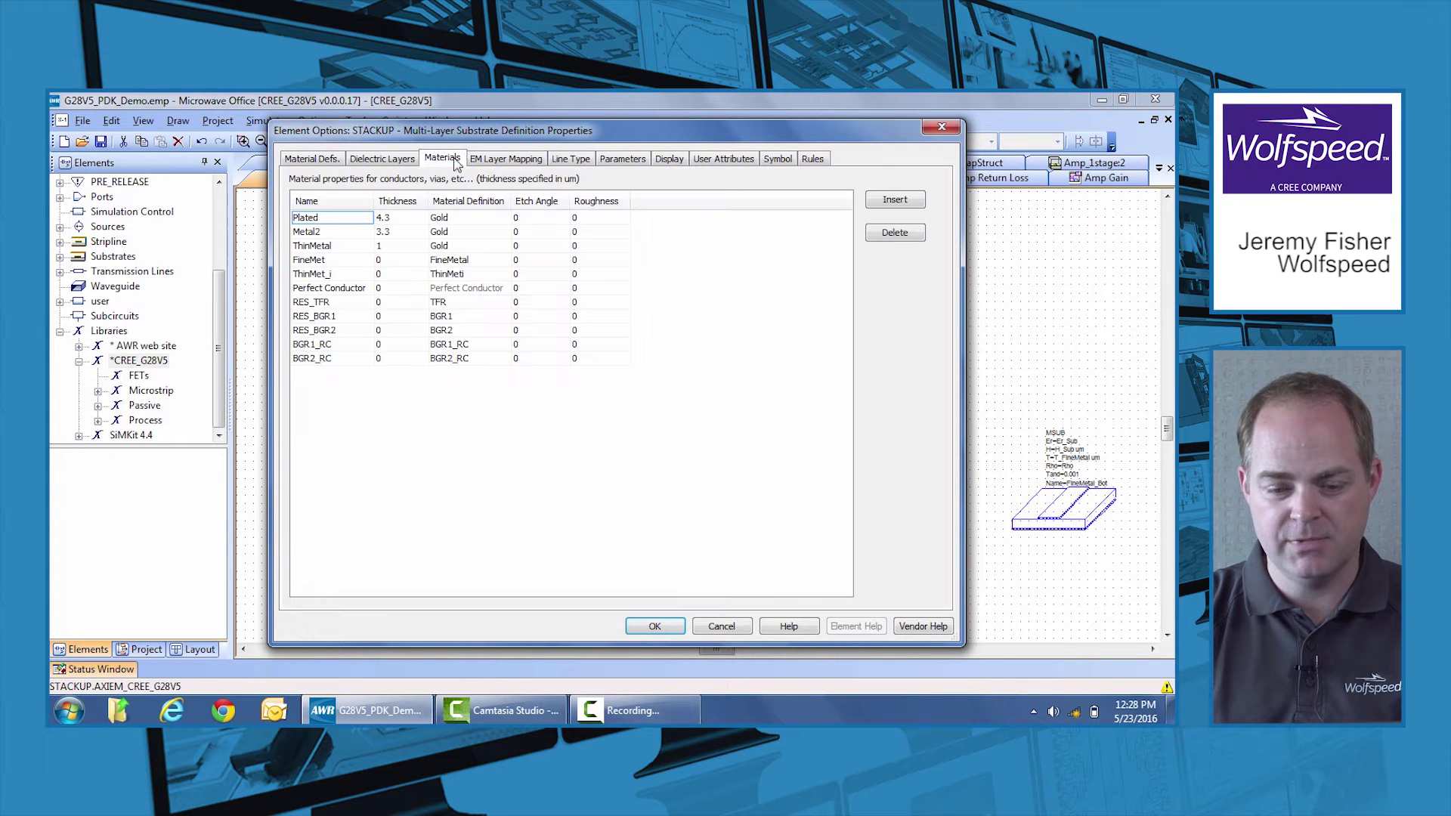
left_click(499, 162)
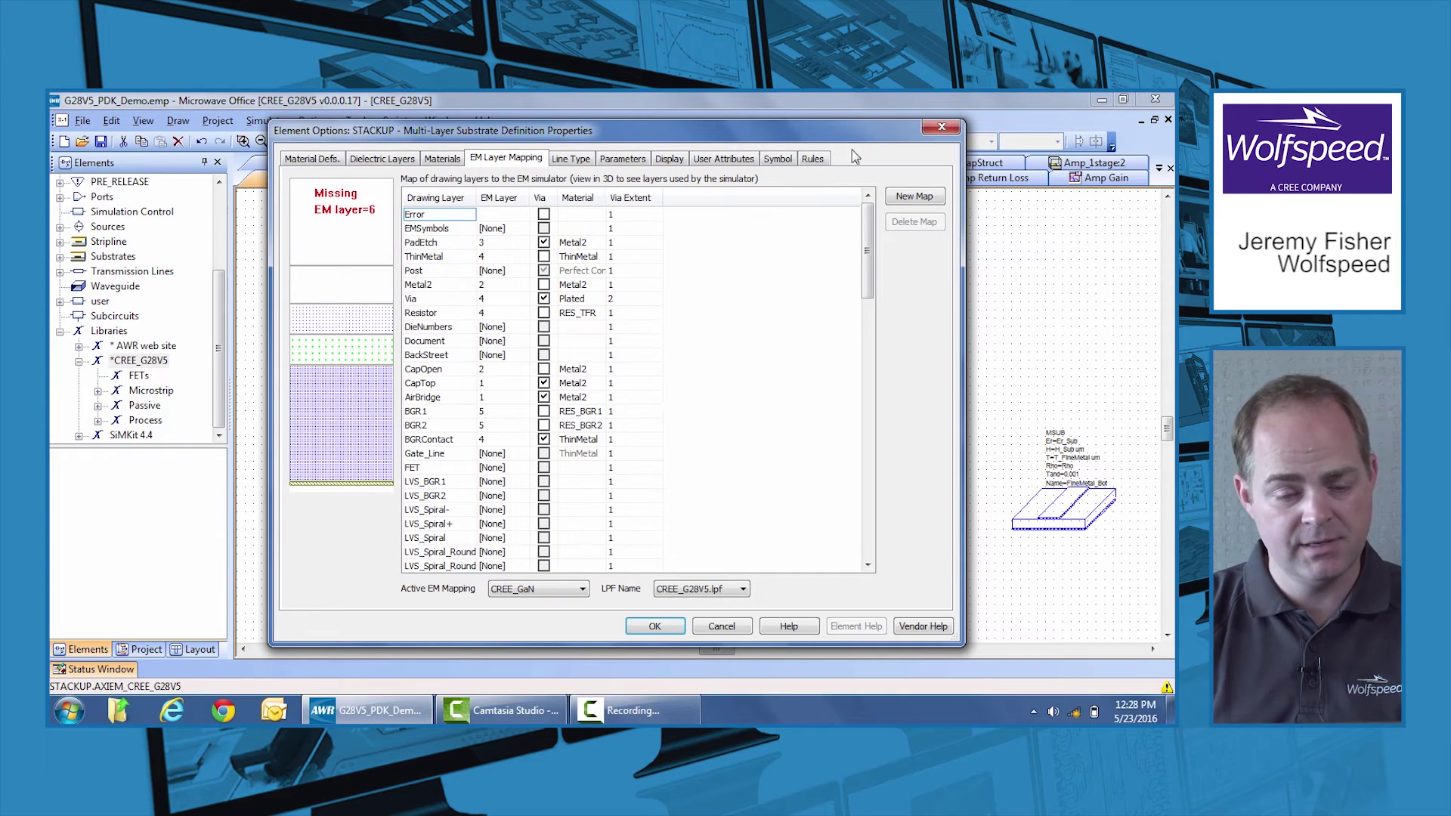
Step: Close the STACKUP dialog and nudge the ThinMetal MSUB block right, clear of the stackup
left_click_drag(863, 128, 890, 145)
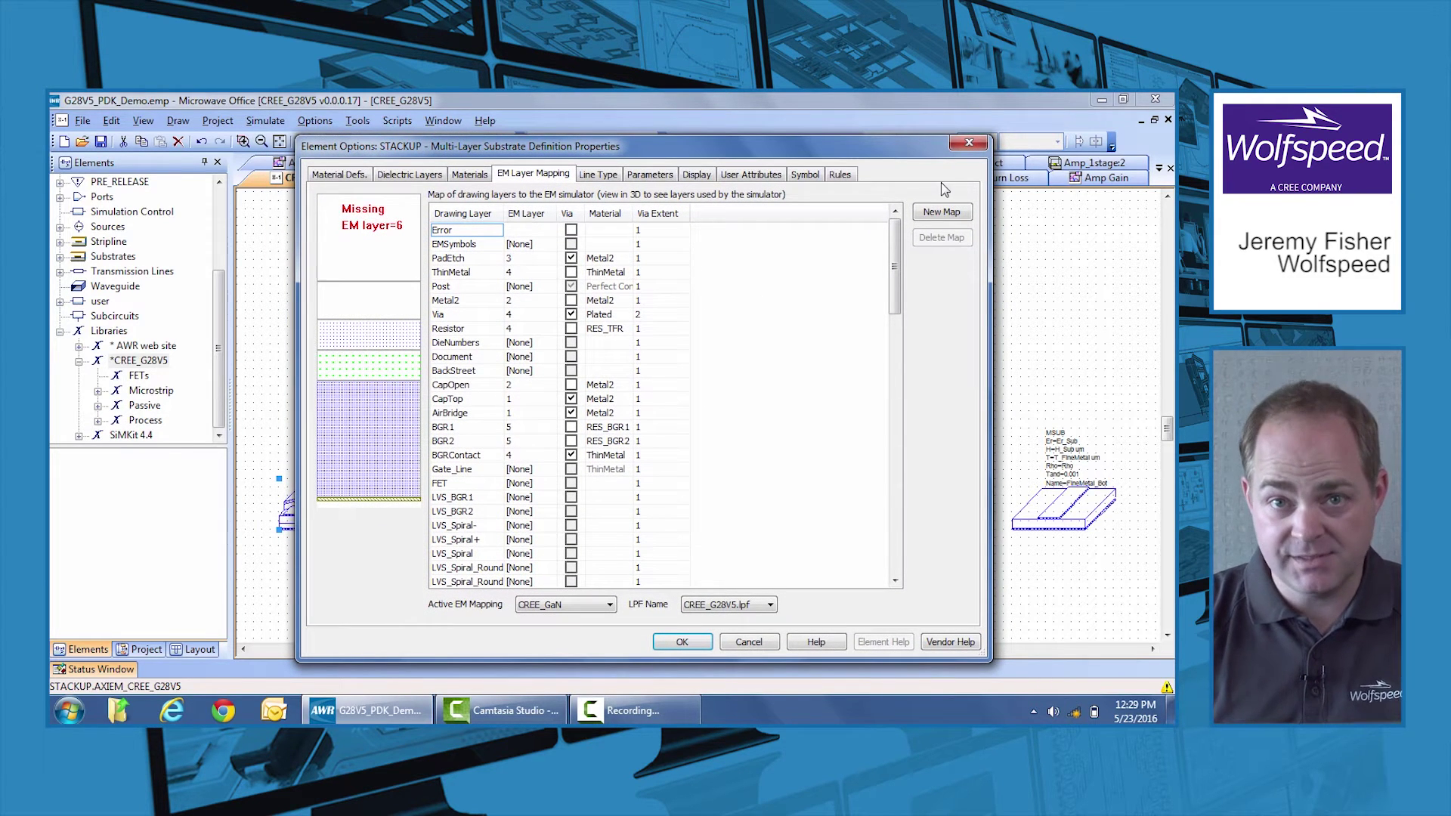
left_click(968, 143)
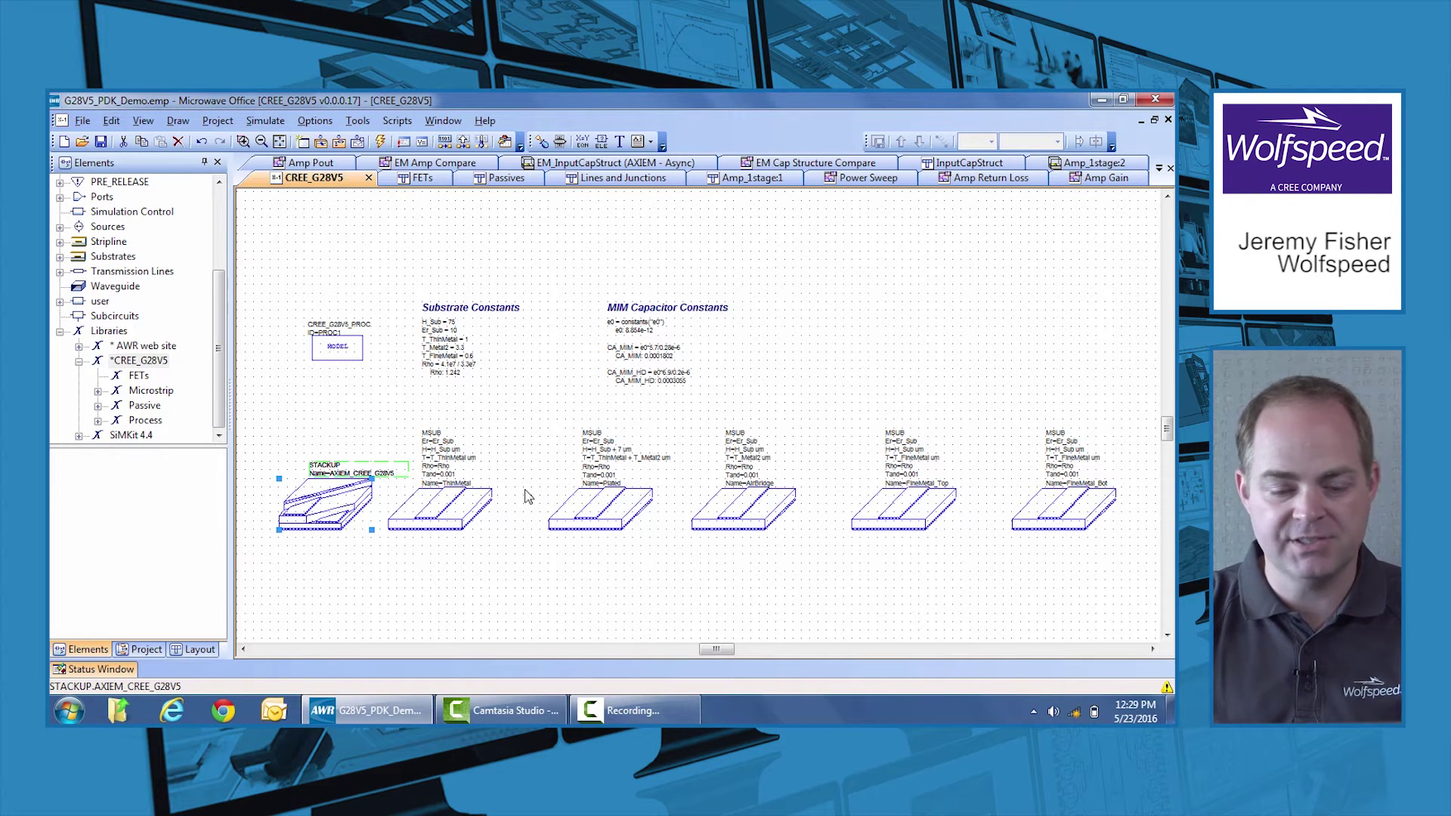
left_click_drag(429, 513, 454, 512)
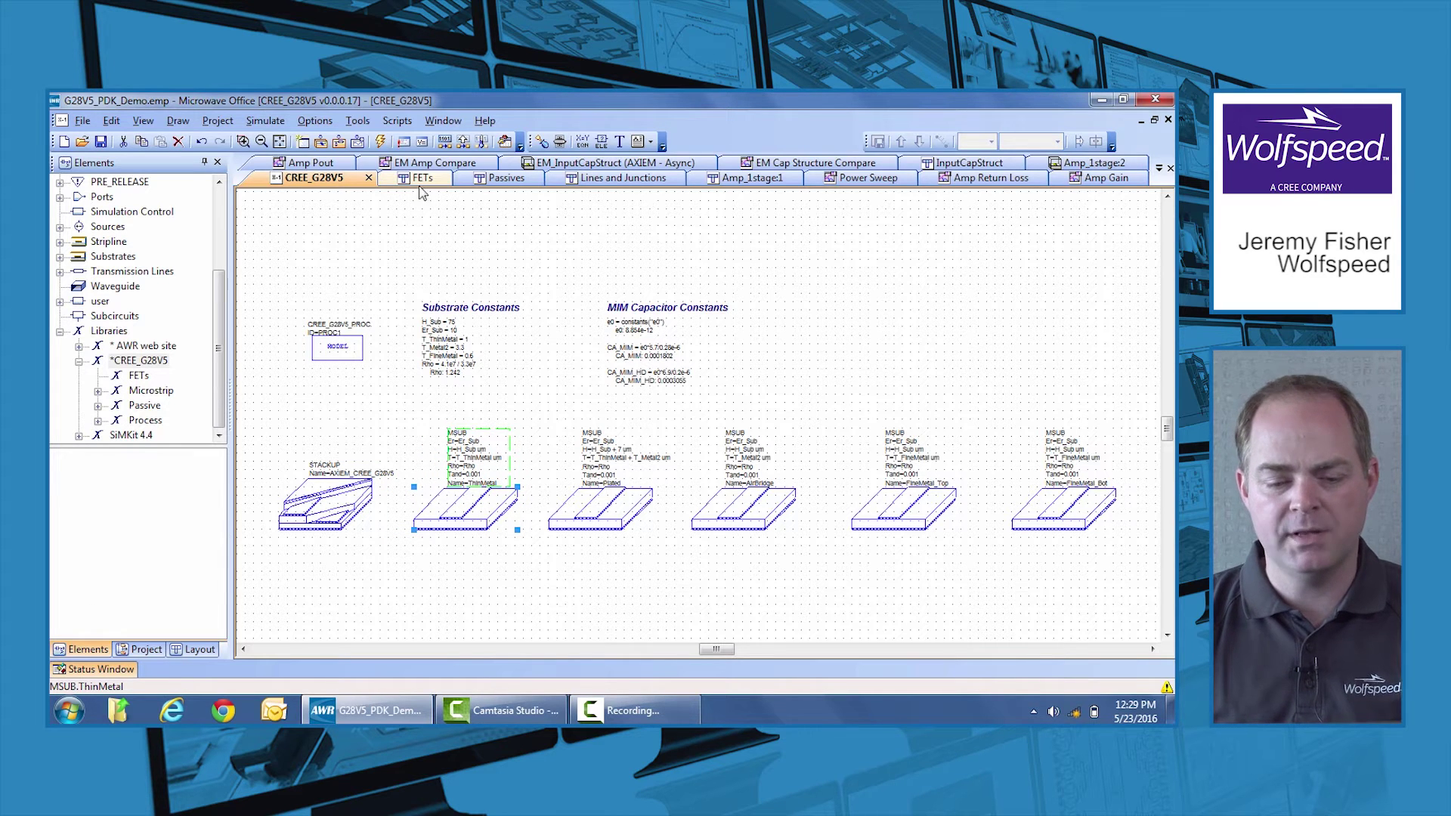
left_click(423, 216)
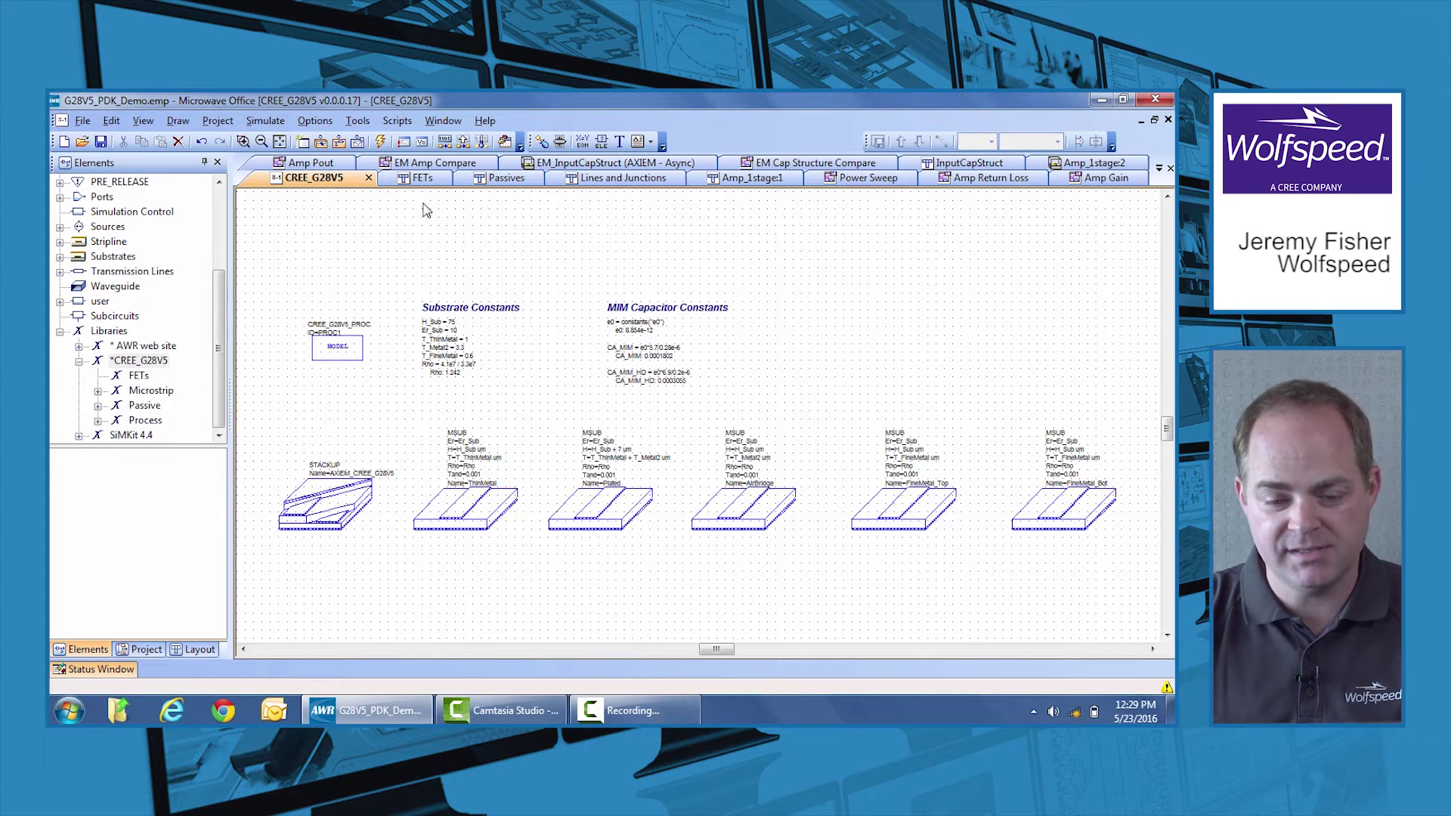
Step: Show the FETs layout and arrange its three GaN FET cells in one horizontal row
left_click(427, 182)
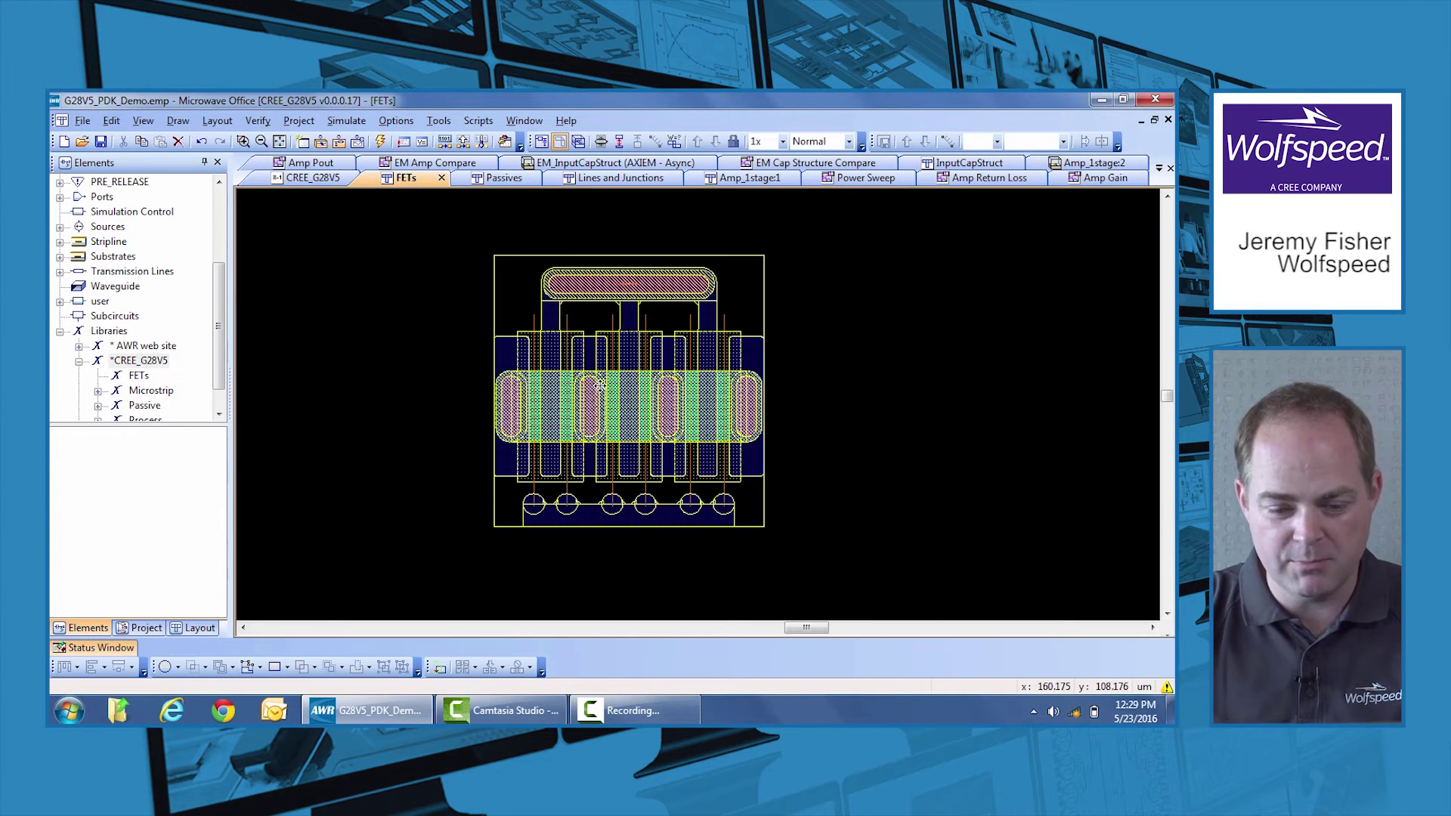
scroll(392, 372, "down", 3)
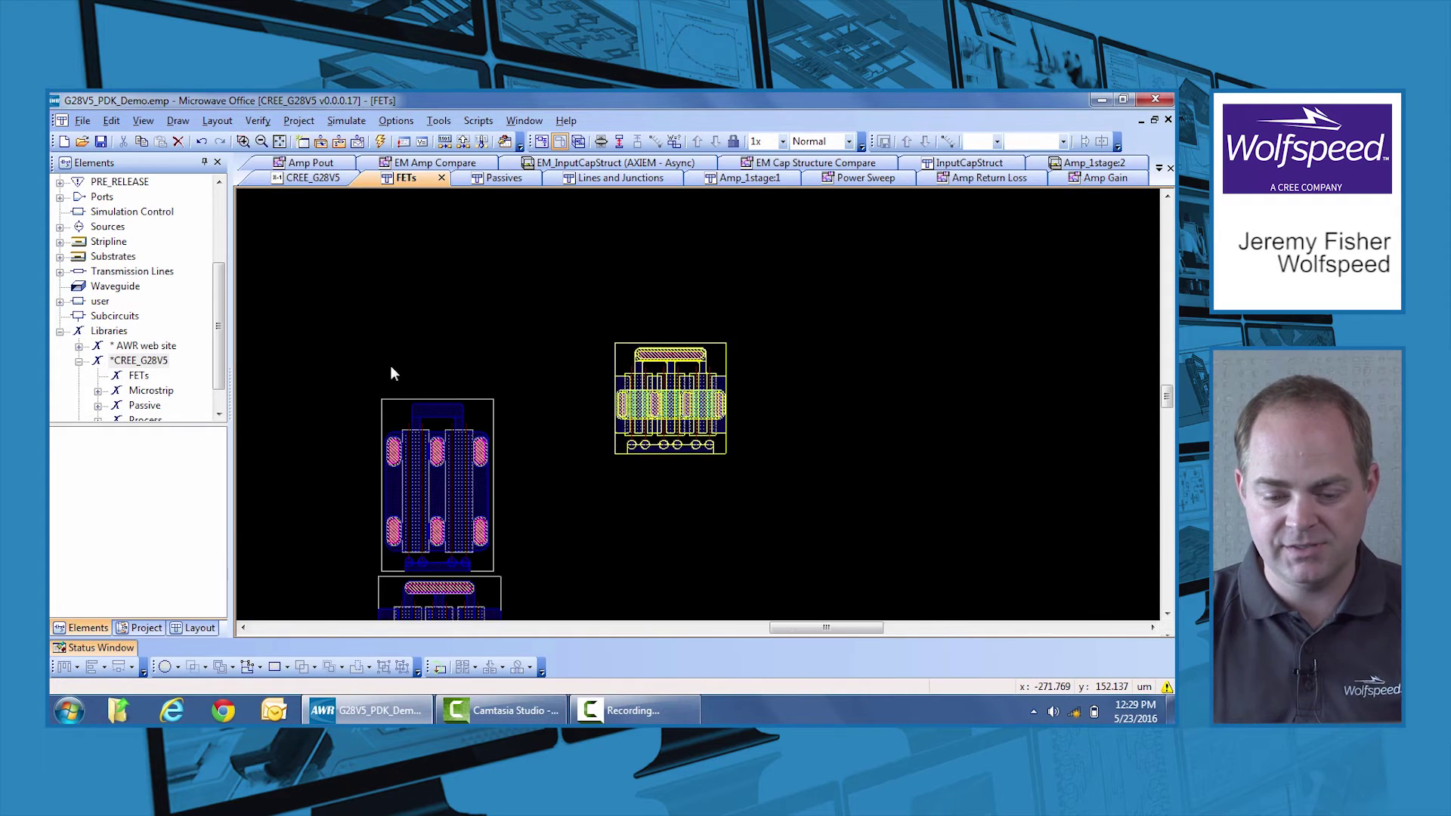
left_click_drag(499, 495, 535, 395)
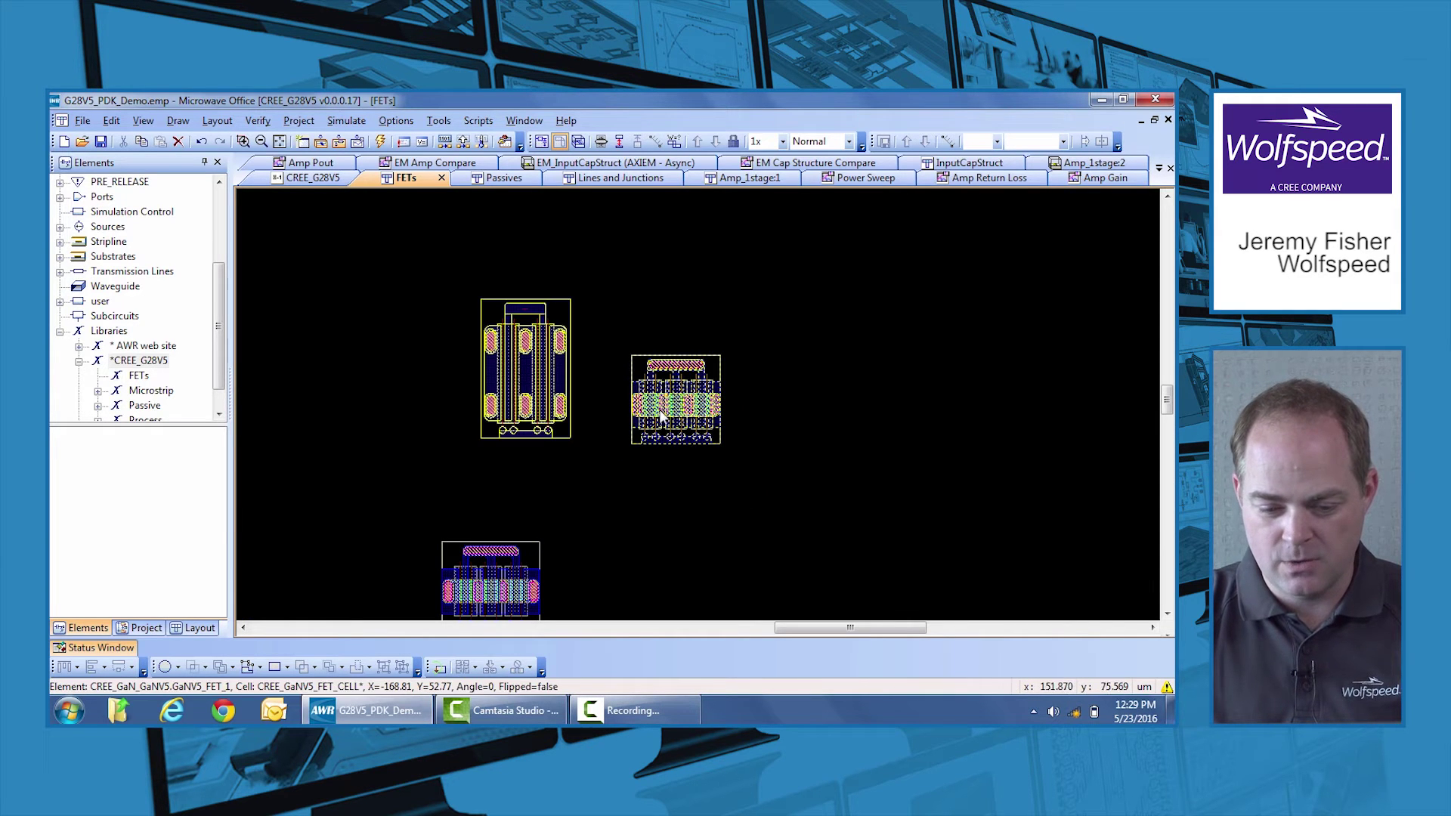
left_click_drag(662, 412, 670, 372)
left_click_drag(499, 595, 843, 369)
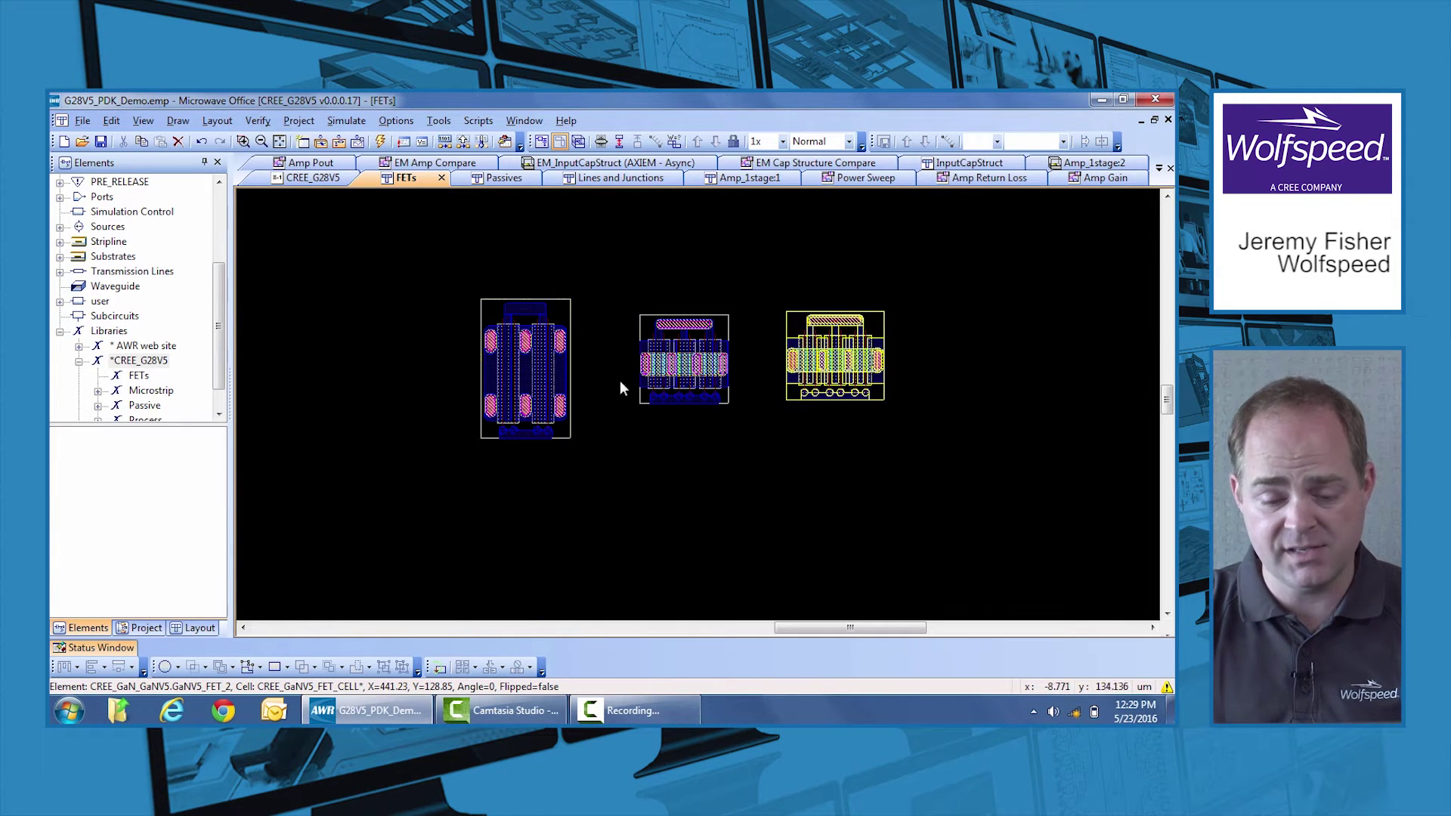
left_click(531, 375)
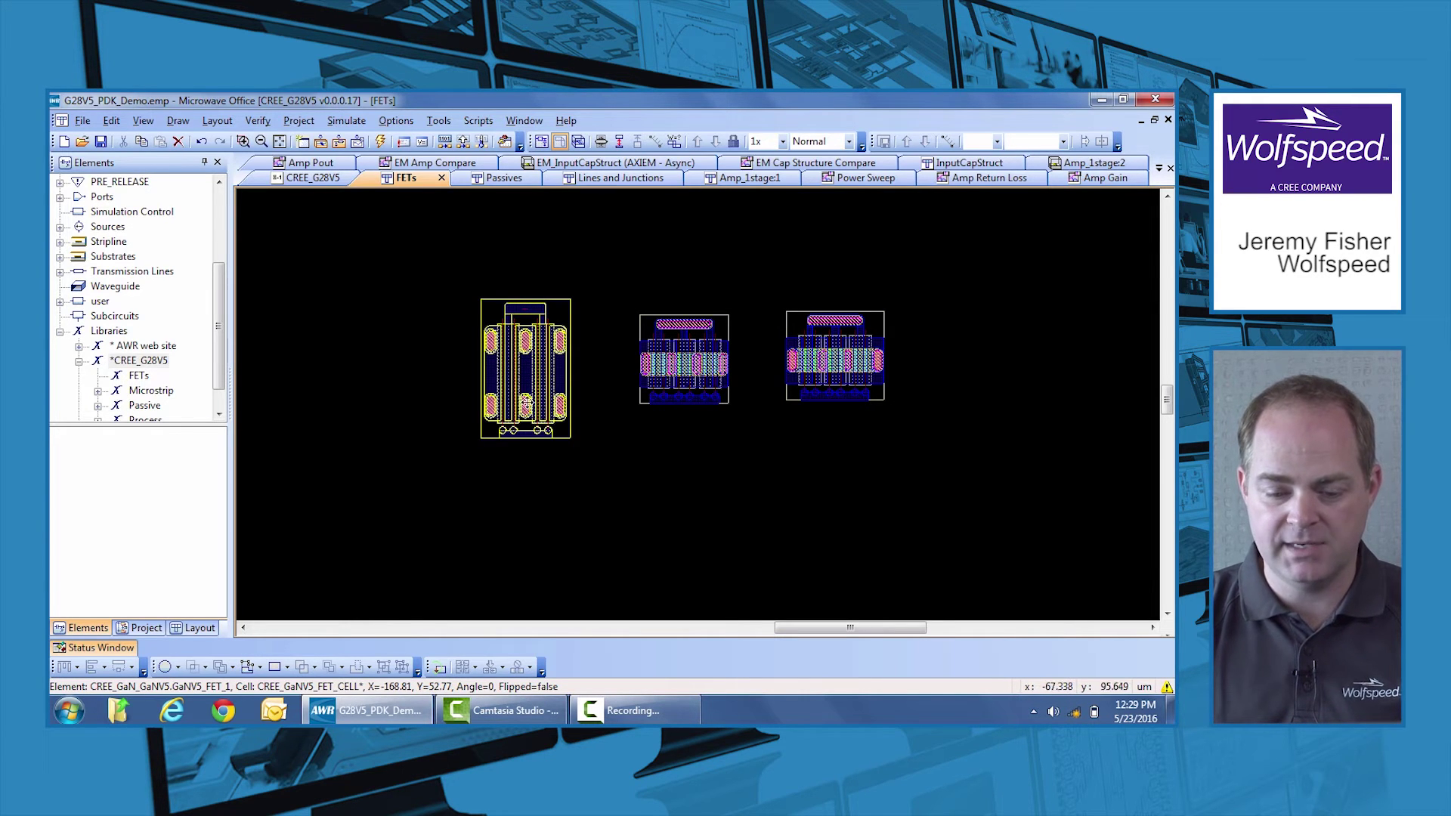
Step: Set the left FET's unit gate width WG to 100 um and change its gate finger count NGF
right_click(526, 389)
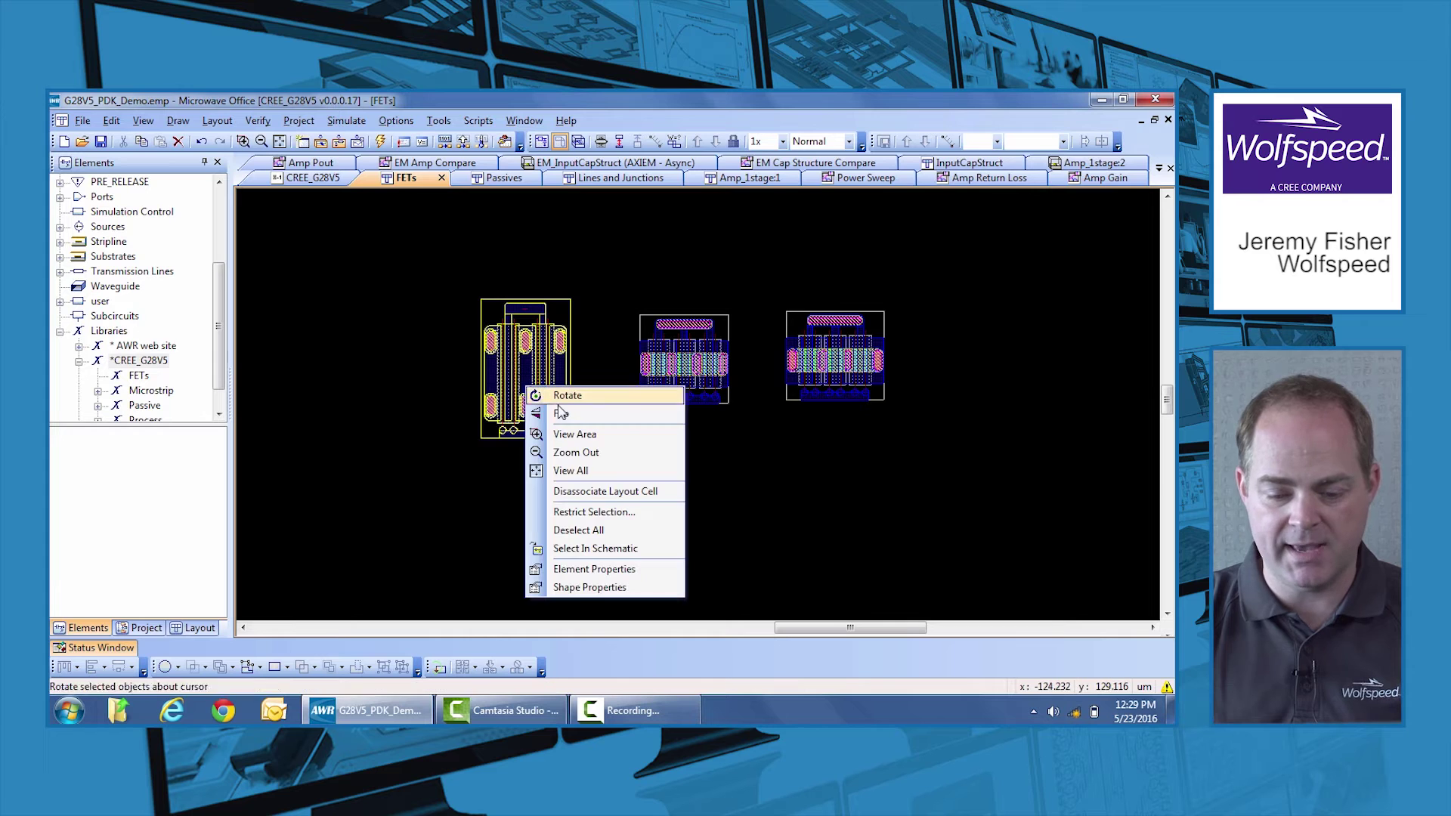
left_click(577, 572)
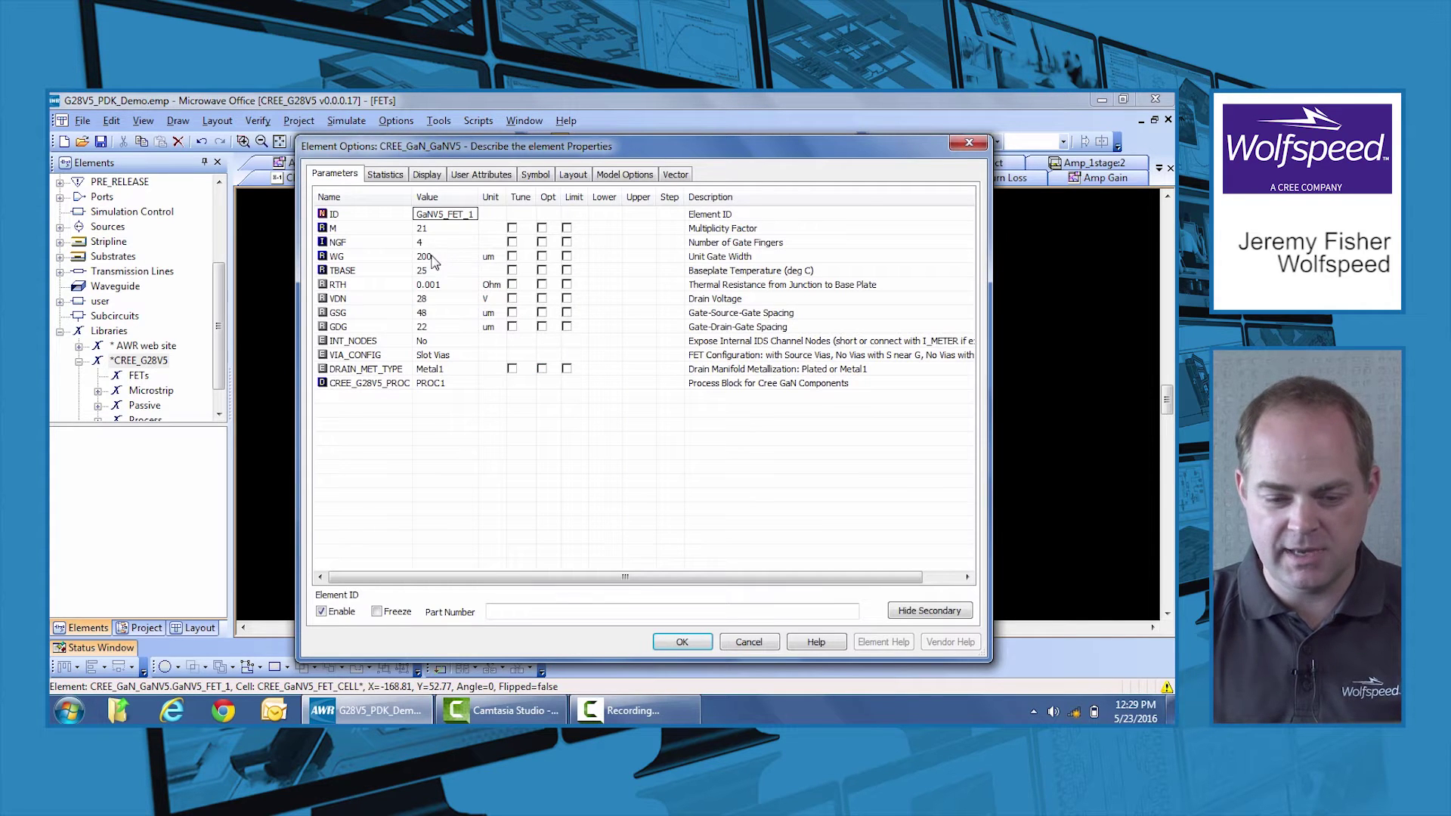
left_click(442, 257)
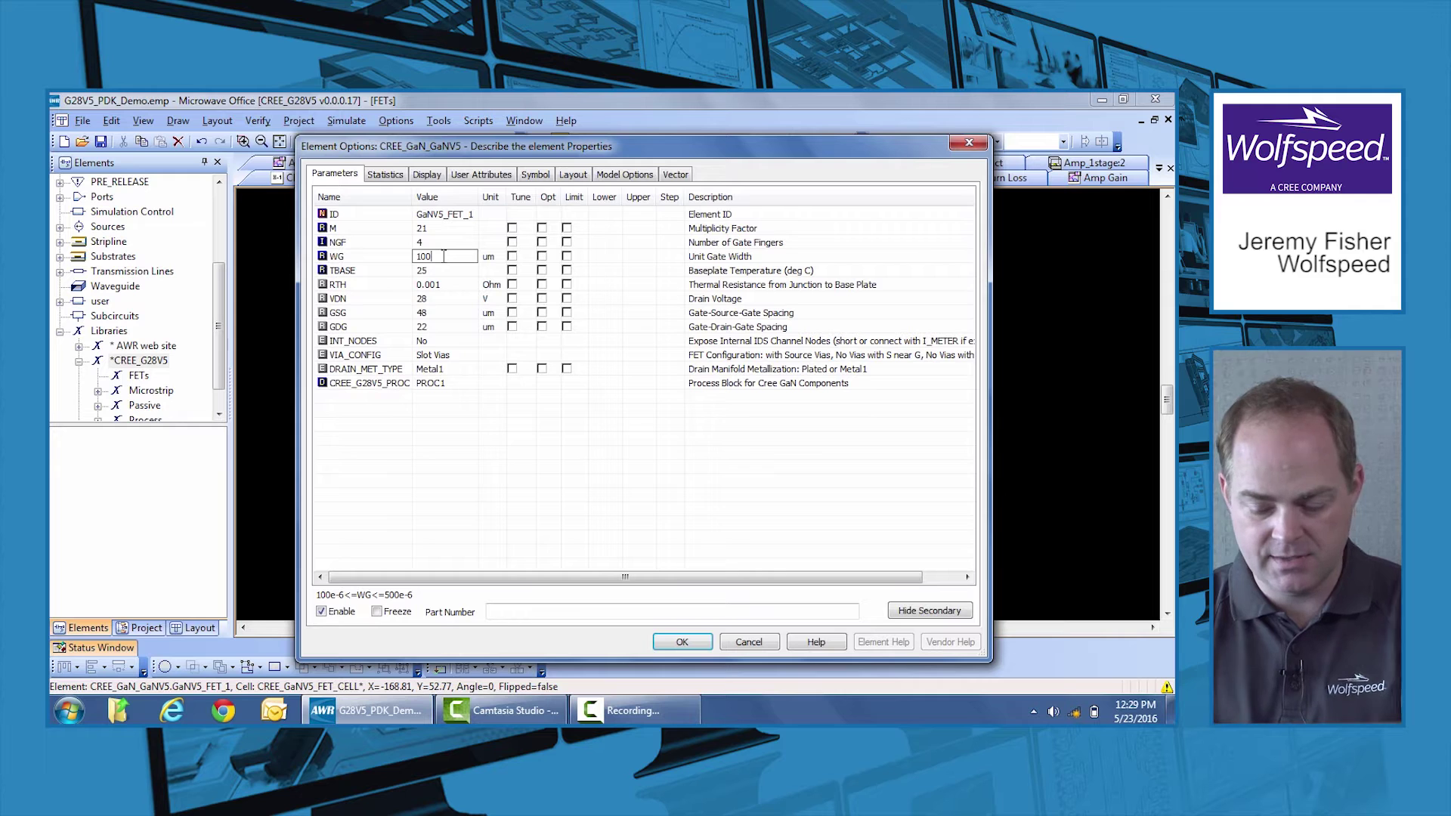
left_click(442, 243)
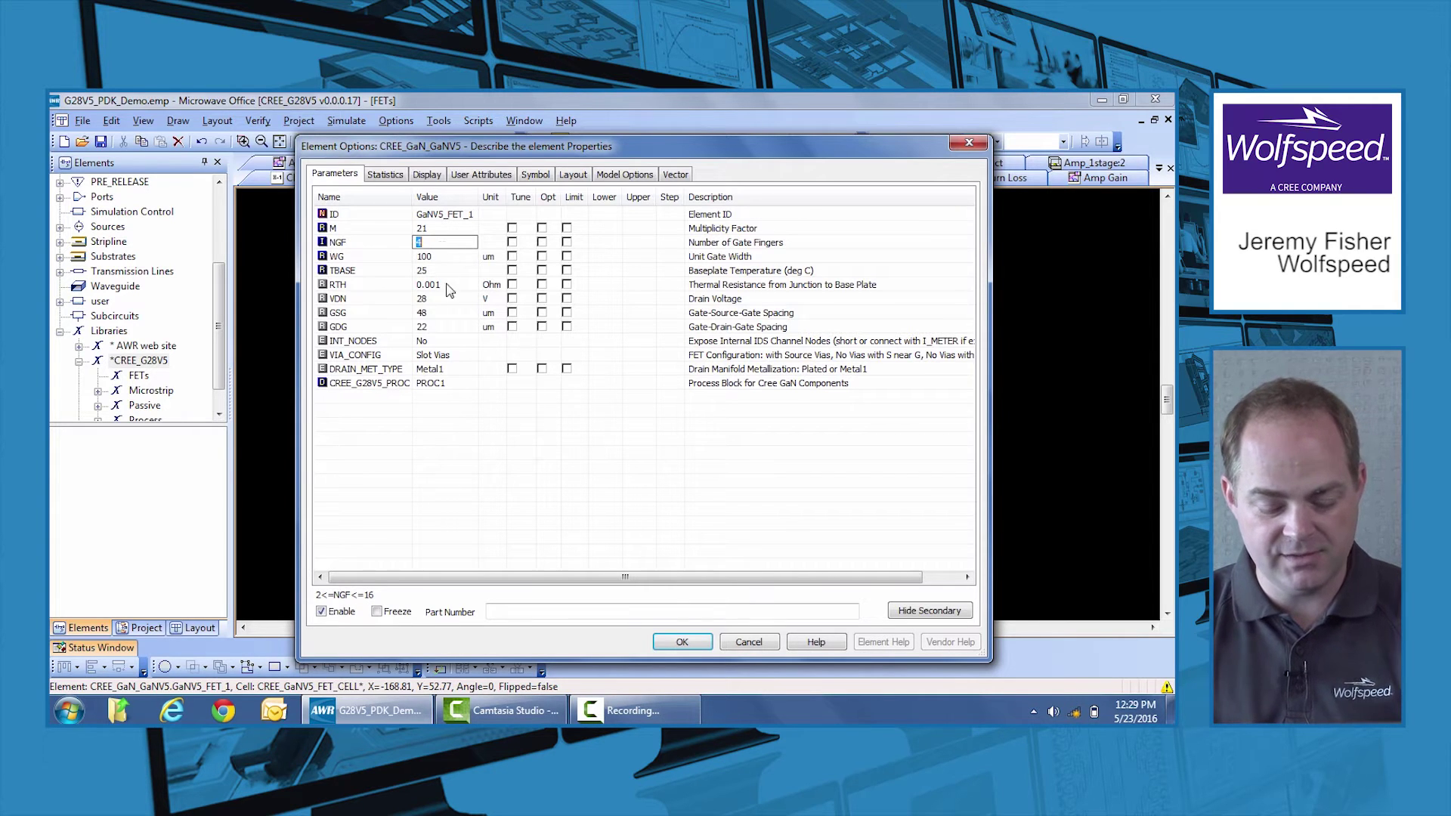
left_click(682, 642)
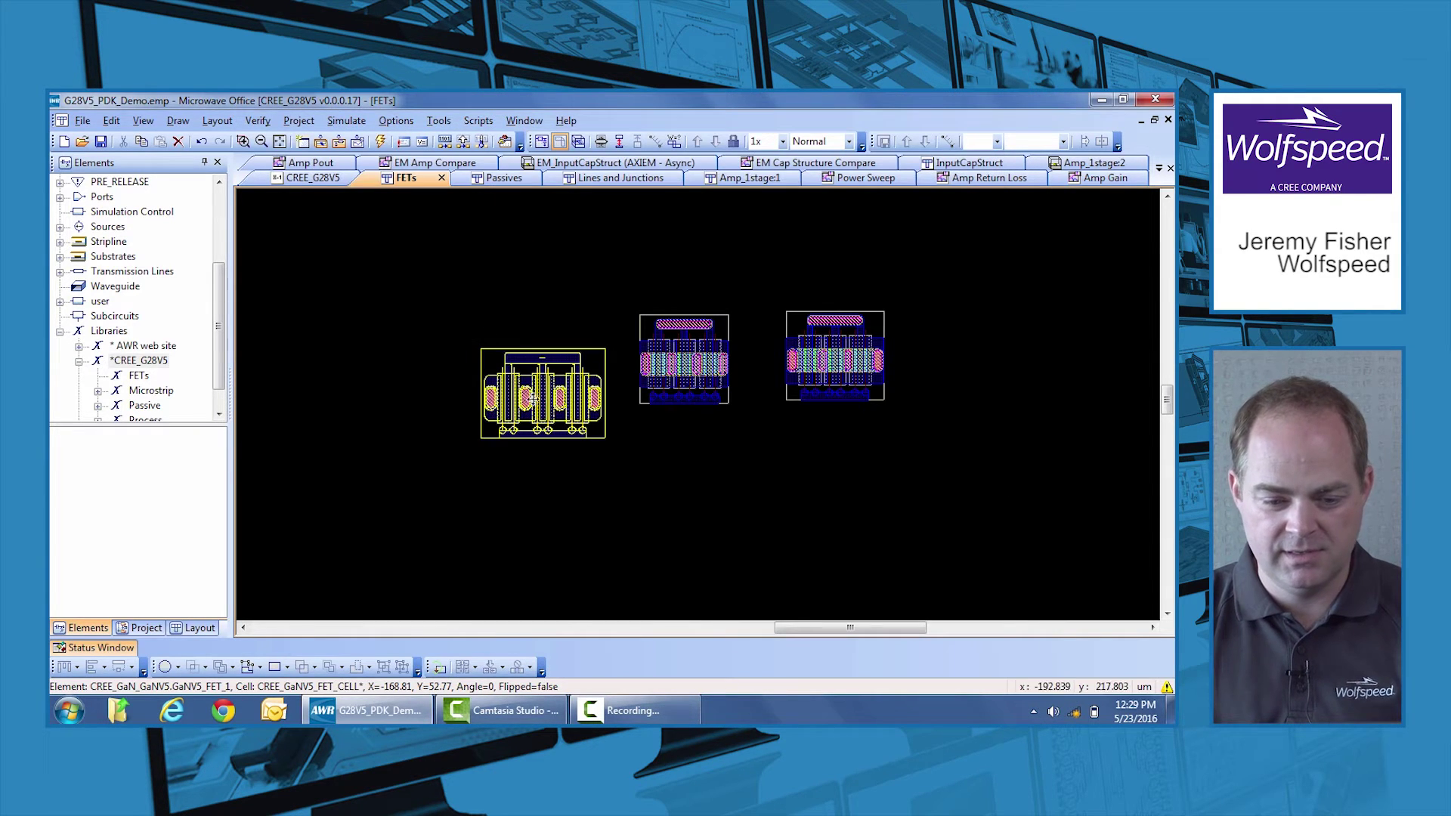
Step: Move the resized left FET into place beside the middle FET and zoom in to inspect
left_click_drag(558, 414, 446, 348)
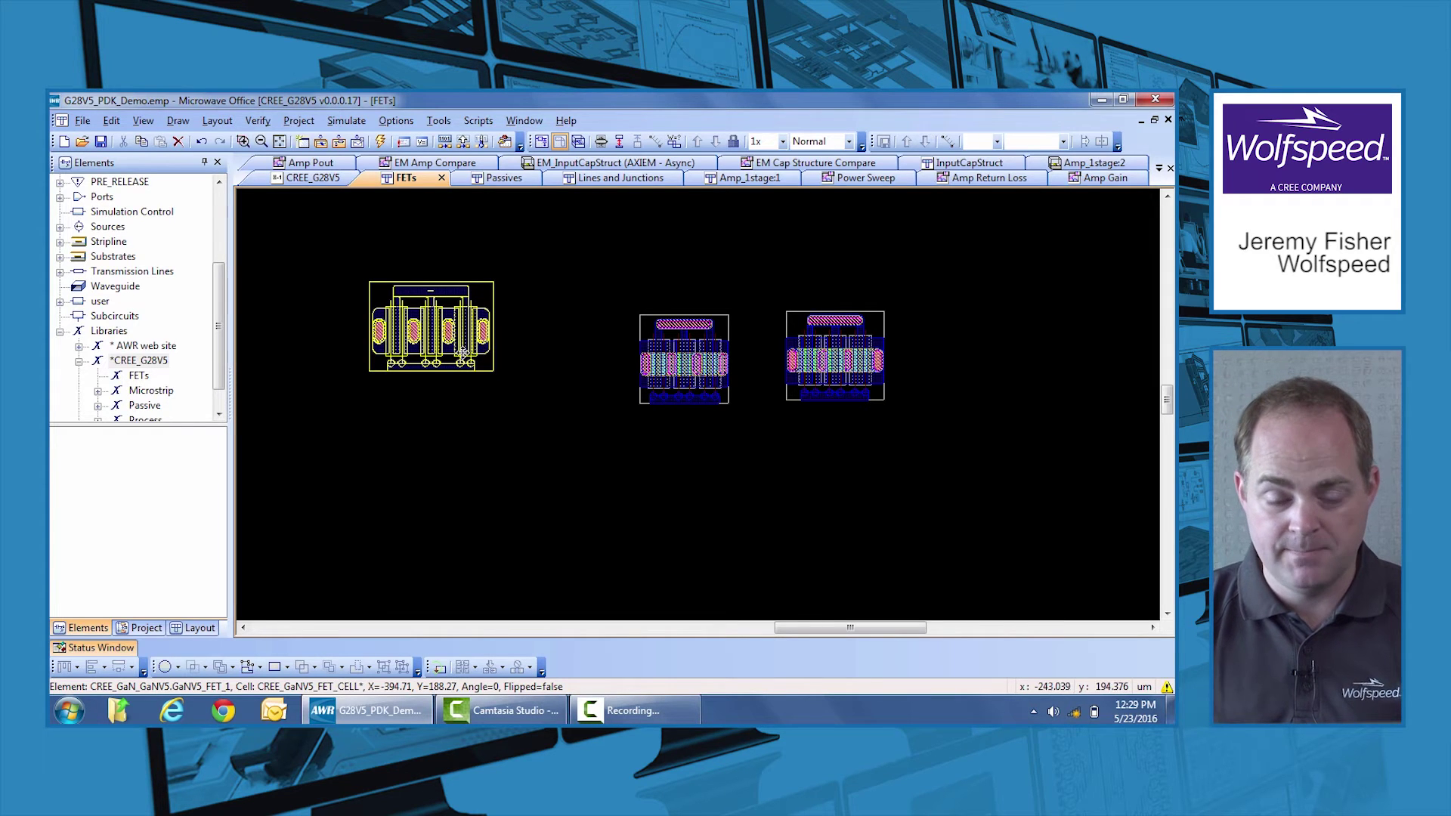
left_click_drag(453, 337, 495, 358)
left_click(481, 425)
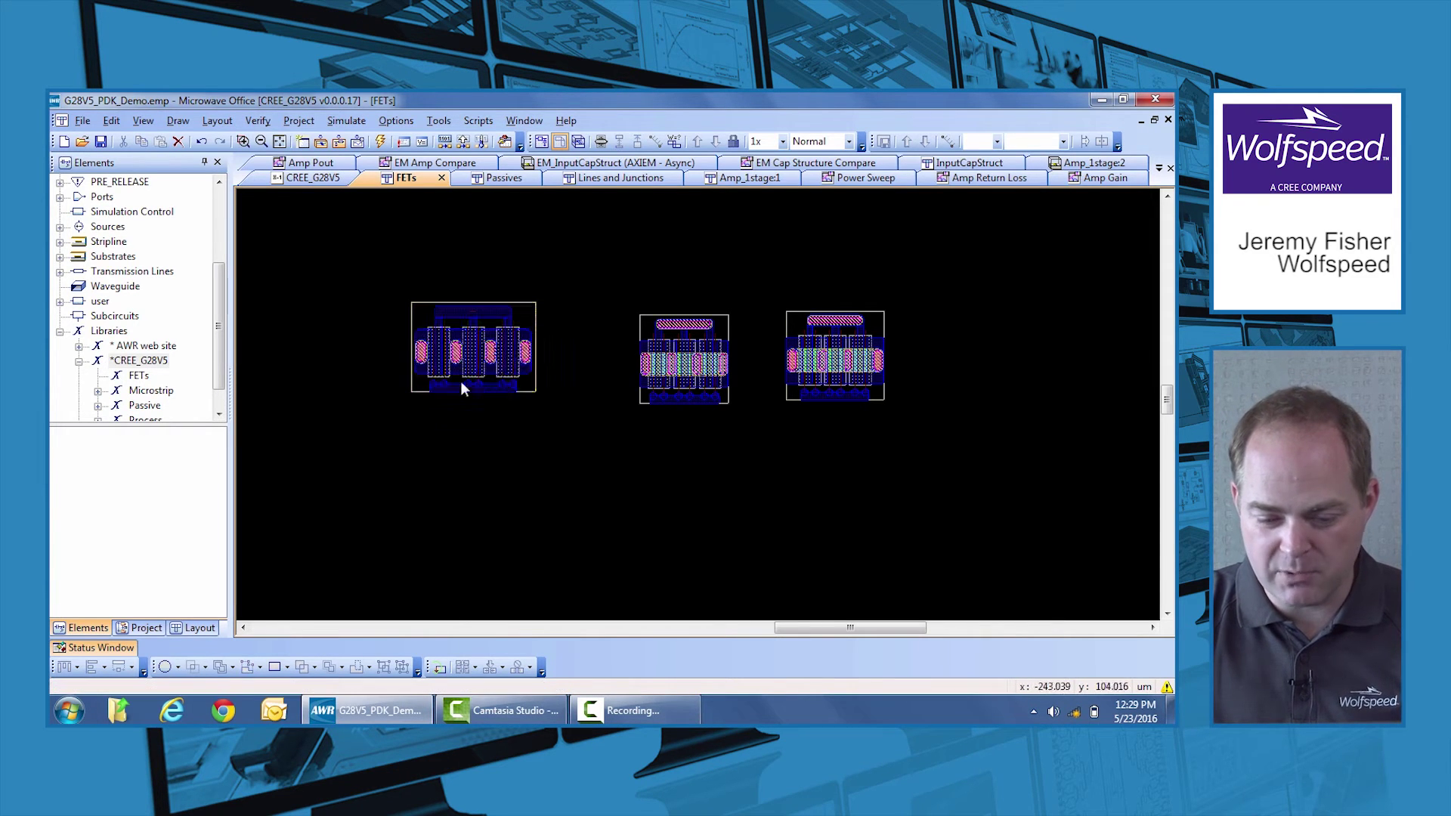
left_click(678, 372)
scroll(702, 380, "up", 1)
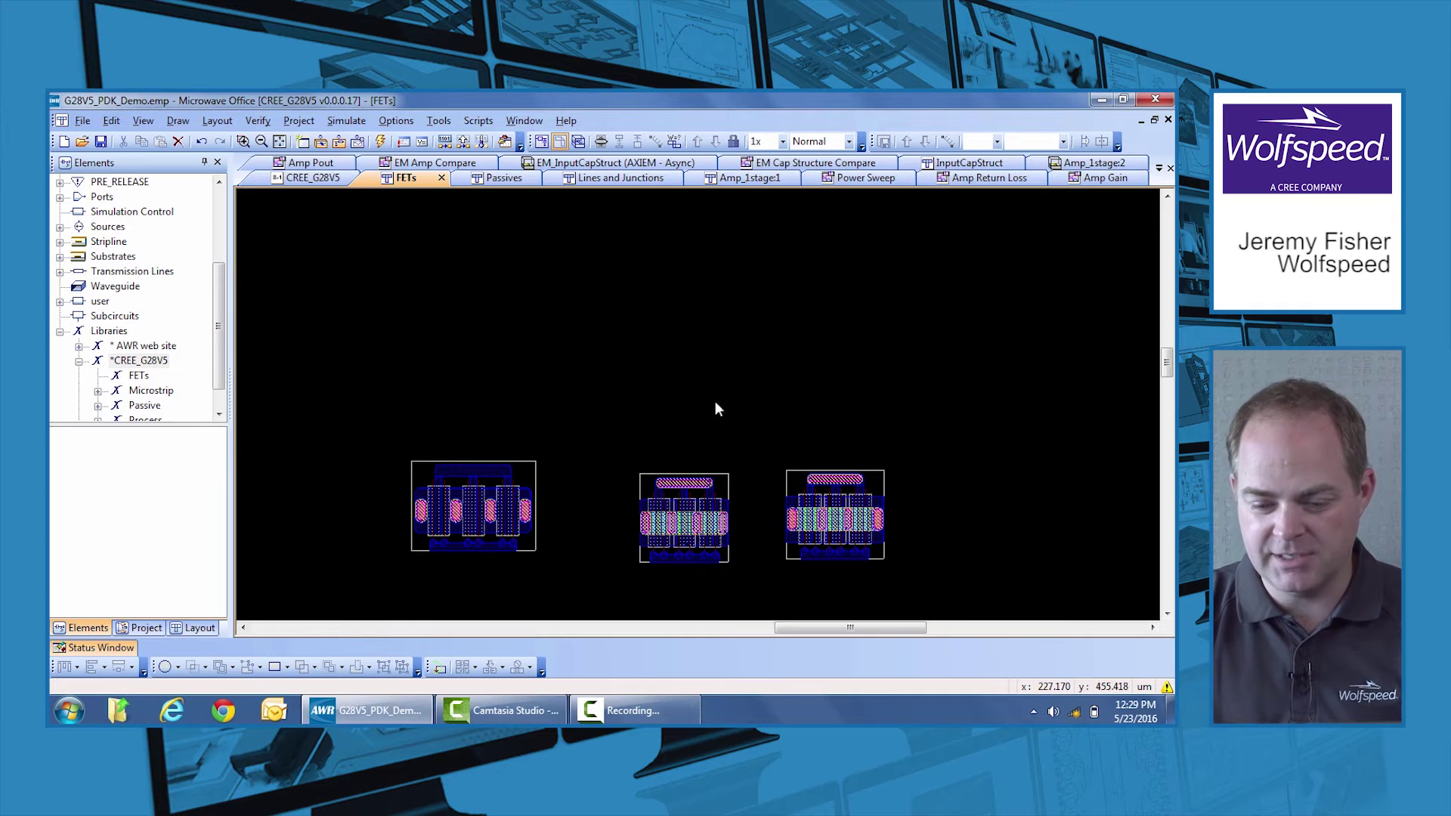
scroll(851, 450, "up", 3)
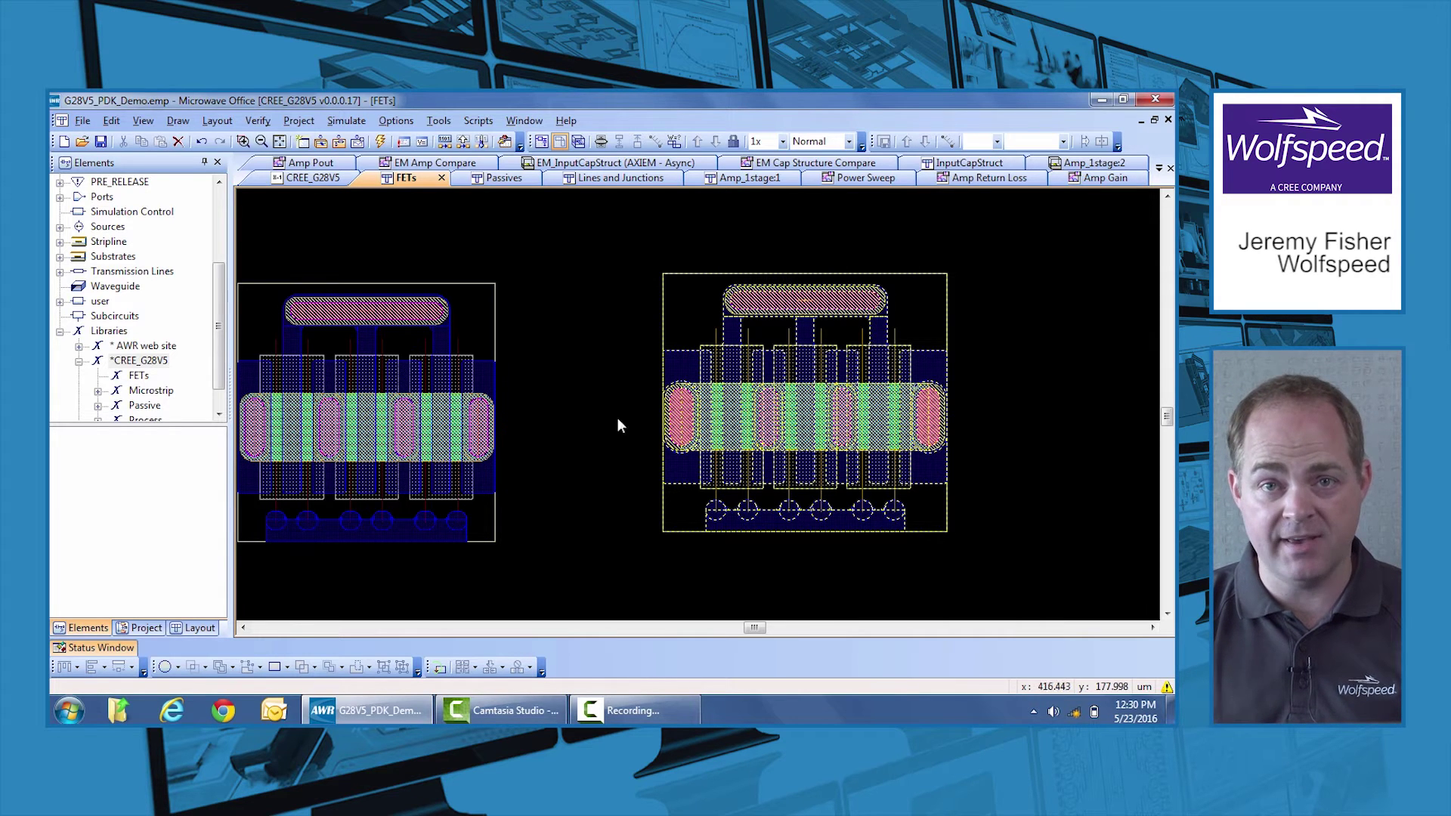
scroll(598, 423, "down", 2)
scroll(595, 420, "up", 3)
left_click(485, 378)
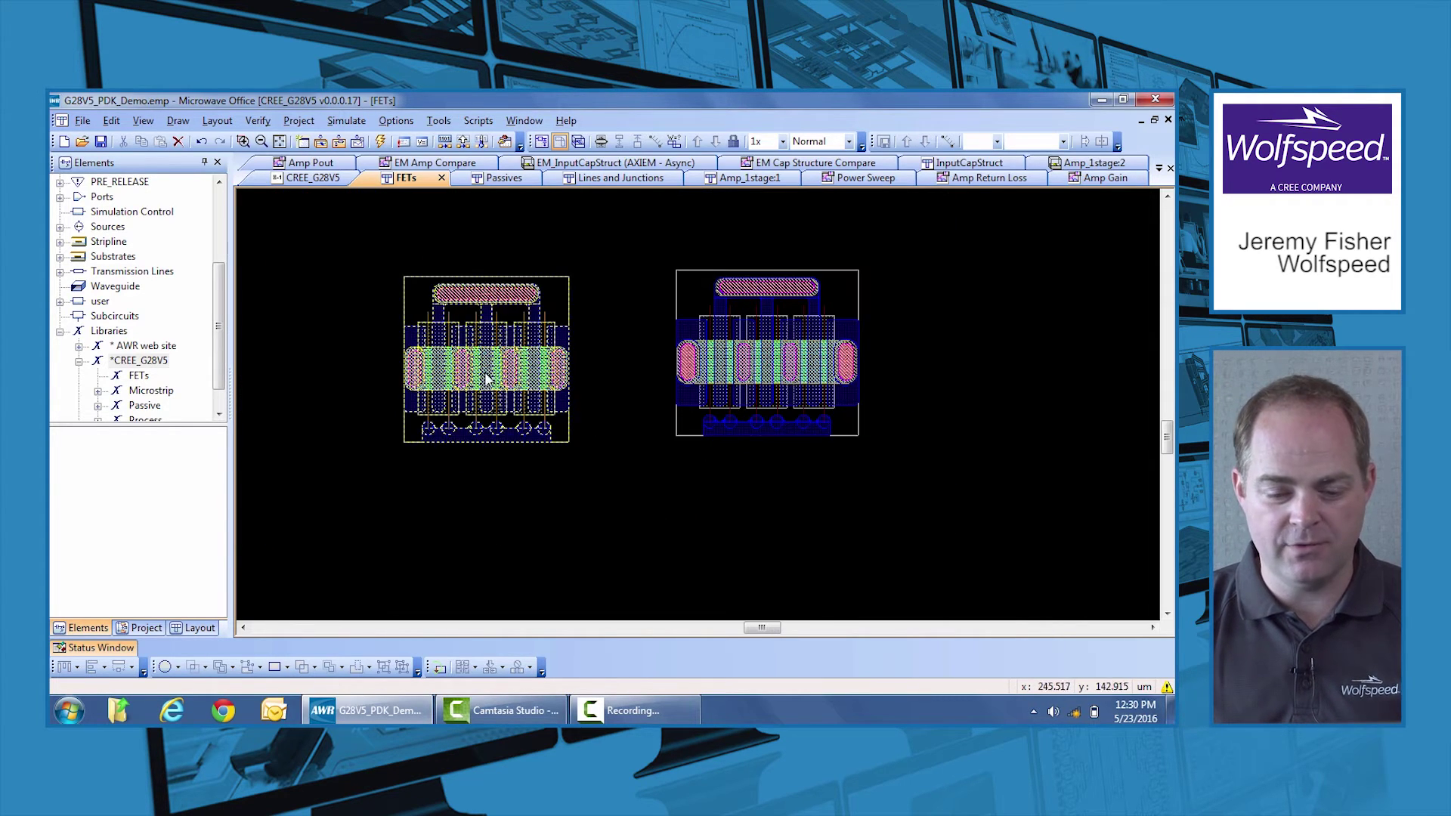
scroll(486, 378, "up", 1)
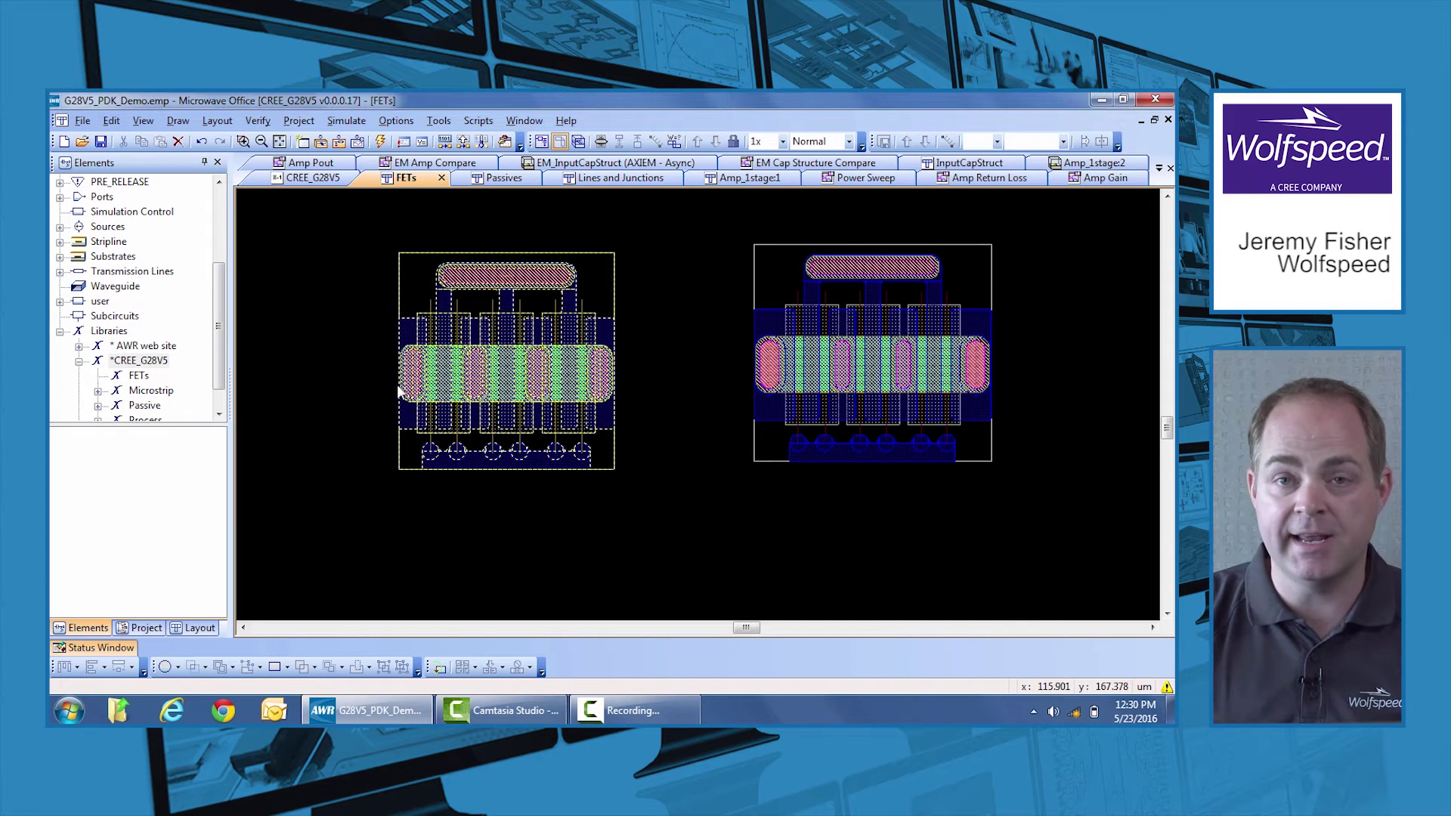
Step: Pick the MLIN element from the Microstrip library and bring up the Lines and Junctions layout
left_click(151, 391)
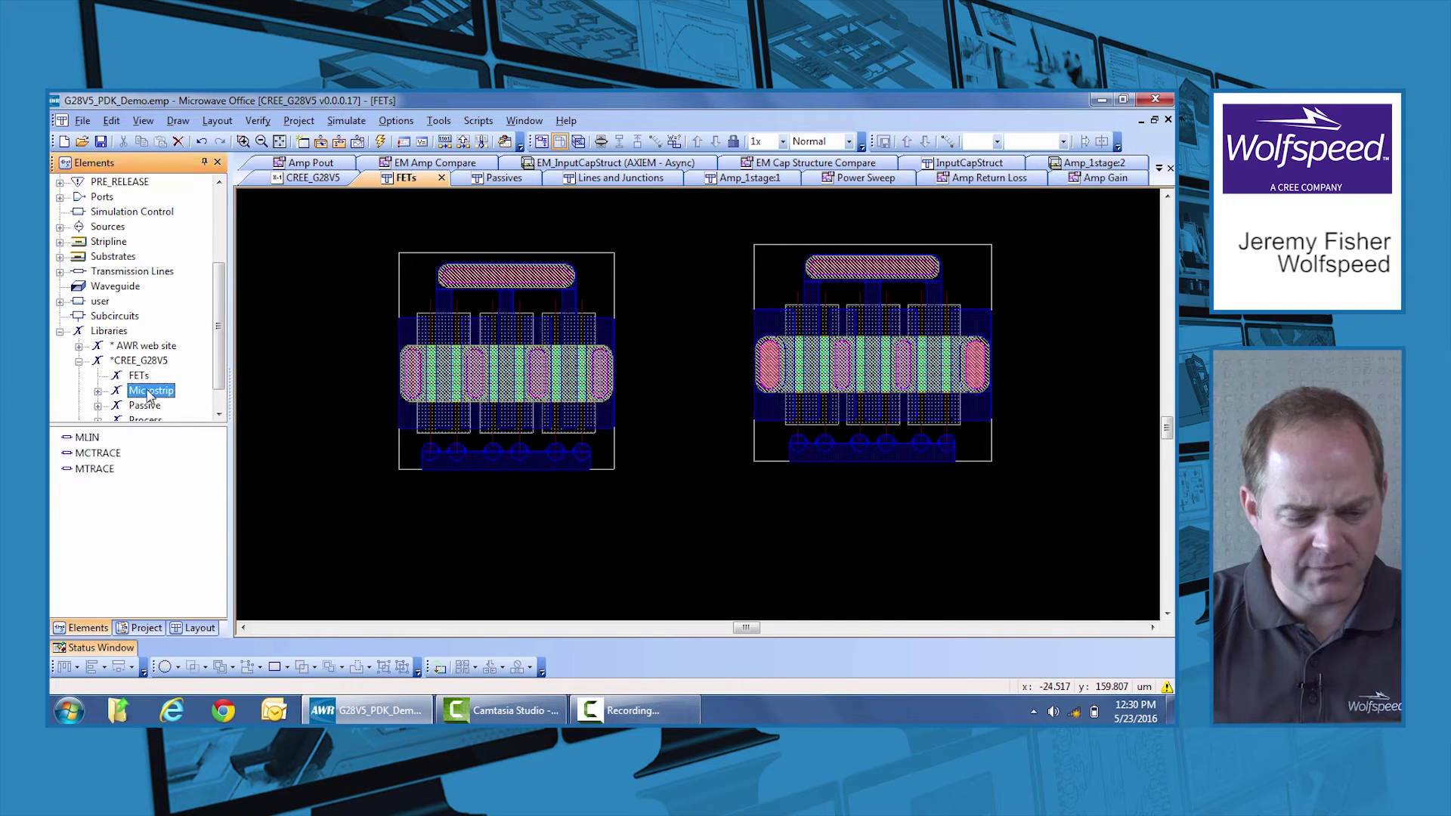
left_click(88, 437)
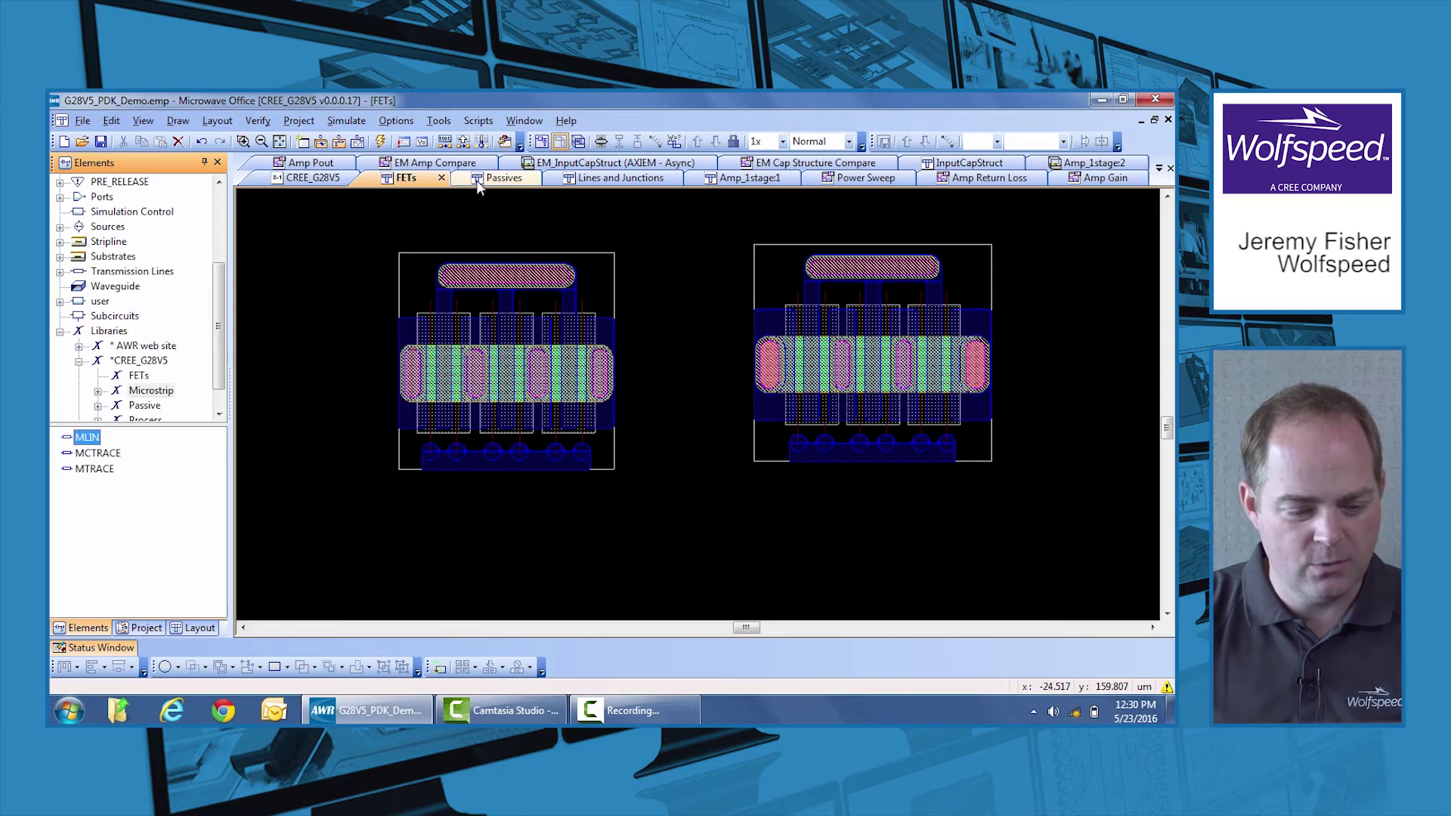
left_click(621, 179)
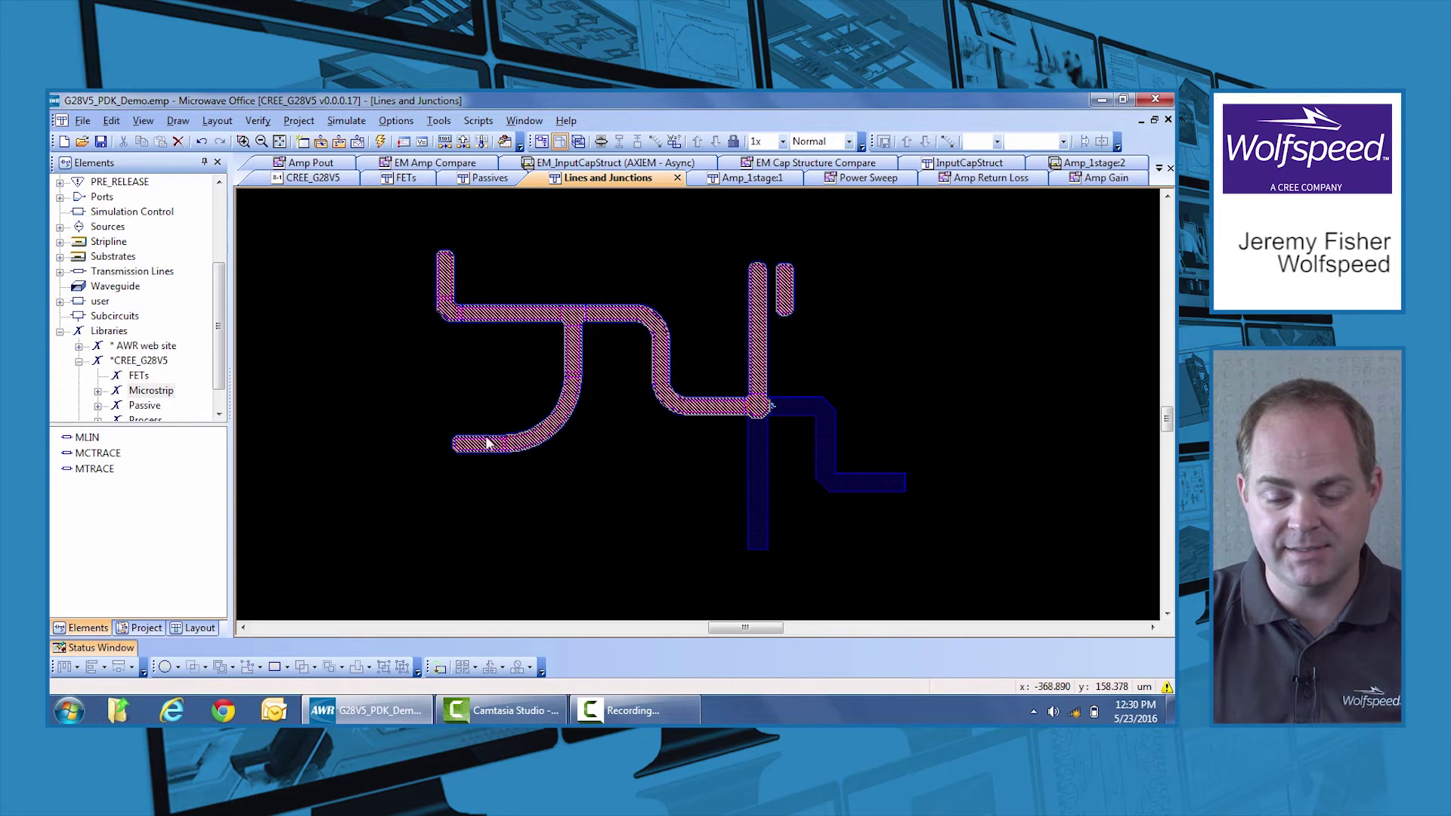
Step: Change the vertical stub line TL10's MSUB substrate from Plated to ThinMetal
right_click(757, 412)
key("Escape")
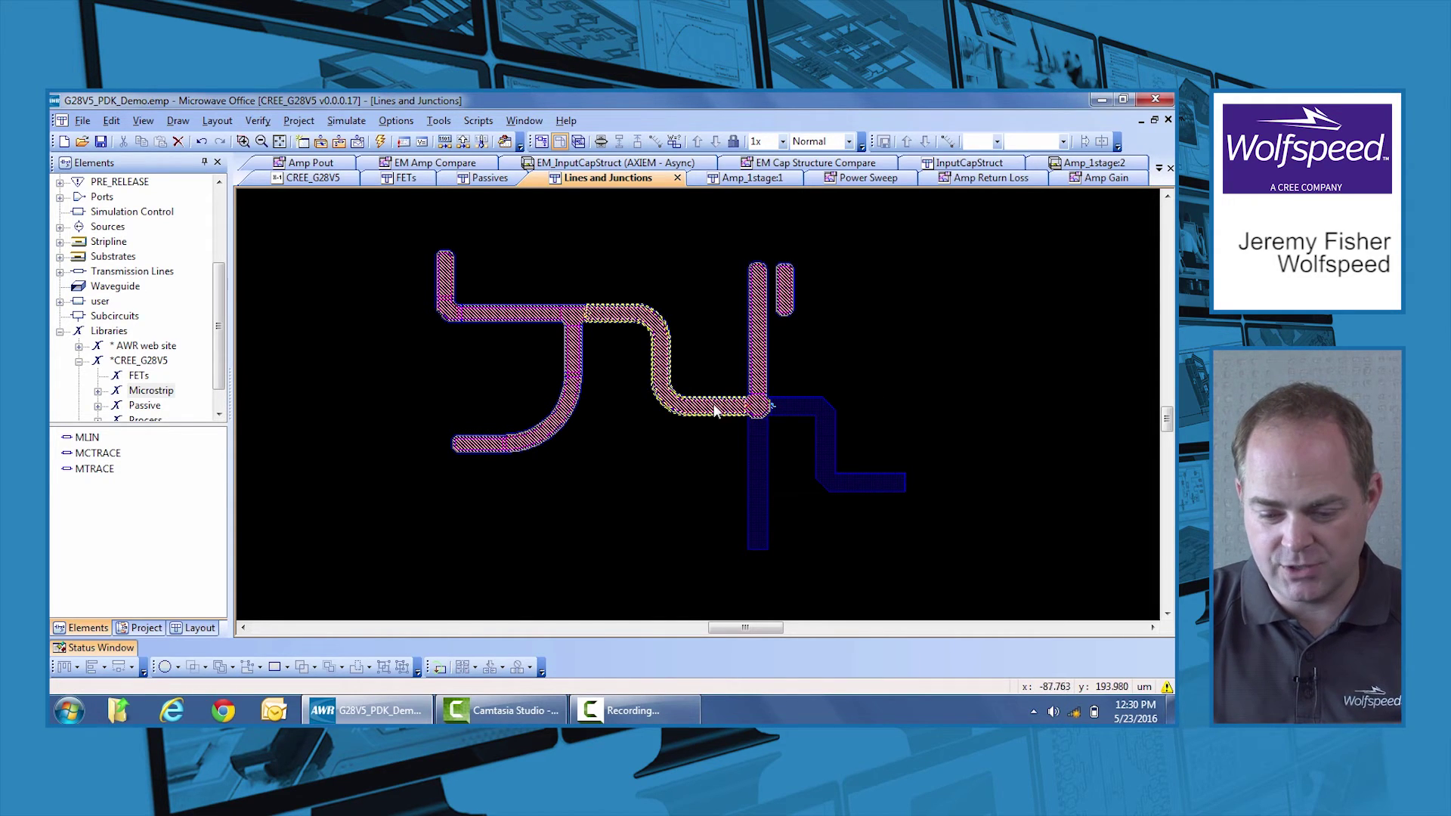
left_click(758, 395)
right_click(757, 385)
left_click(835, 559)
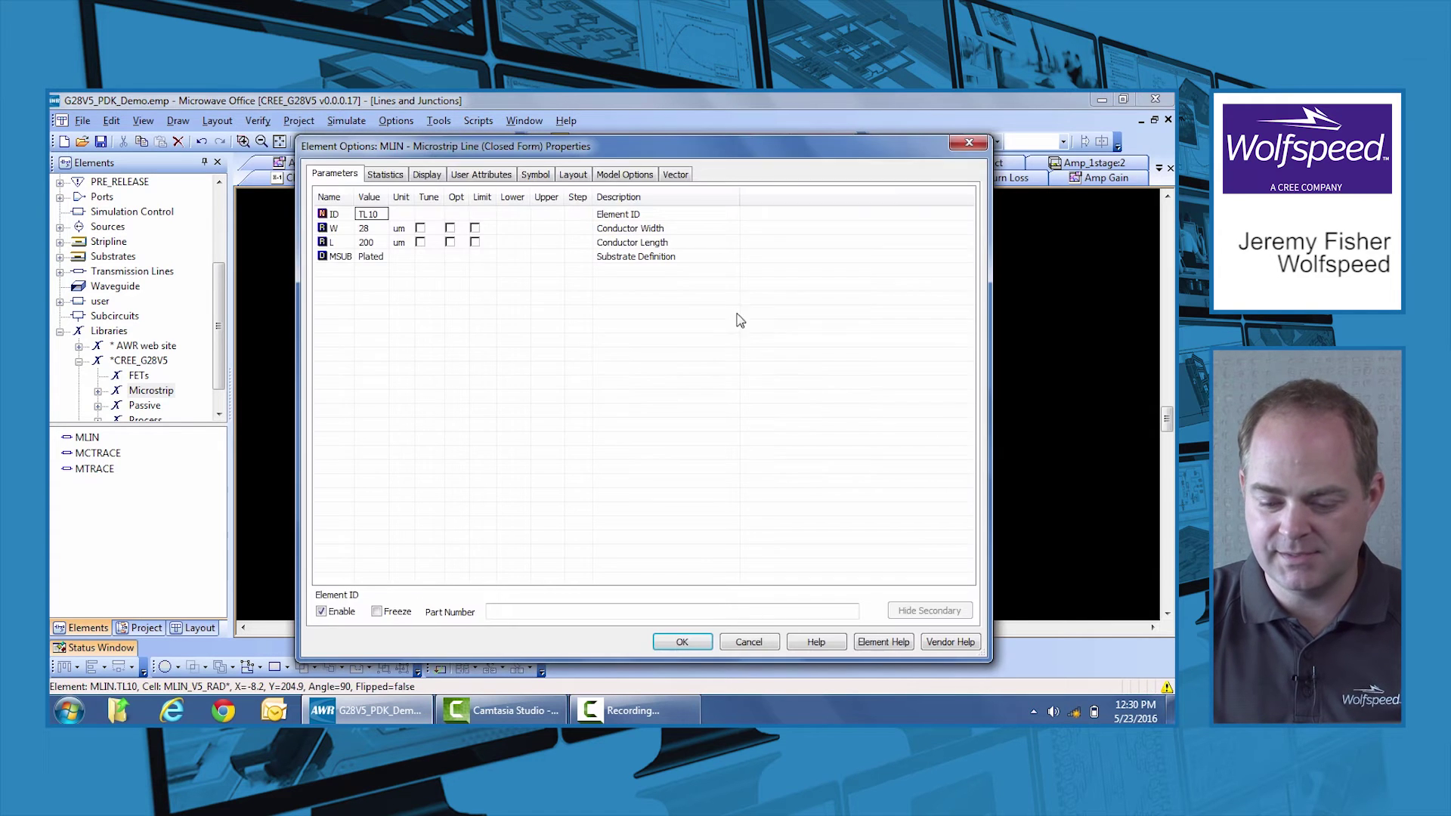
left_click(370, 258)
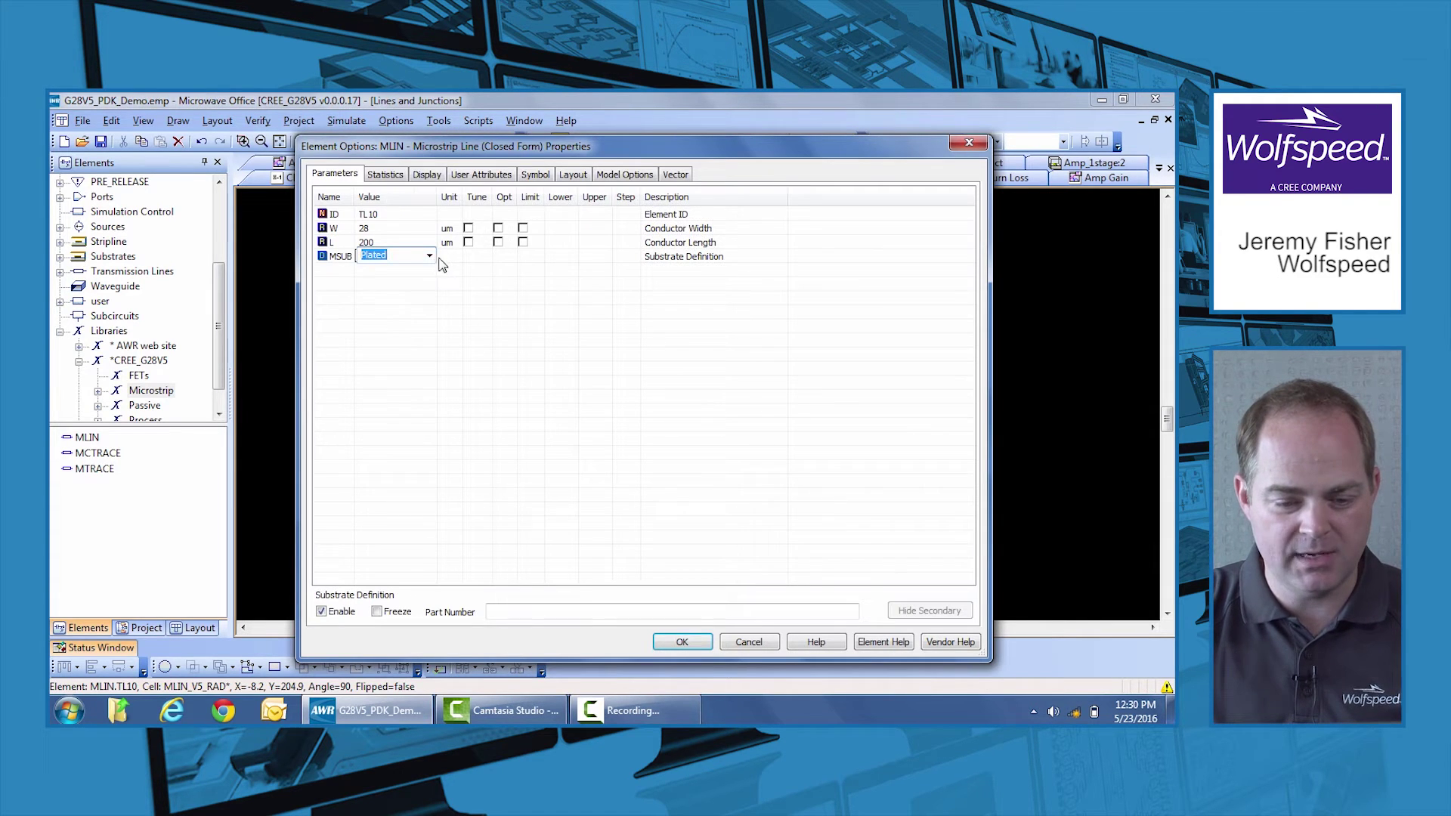
left_click(430, 255)
left_click(413, 313)
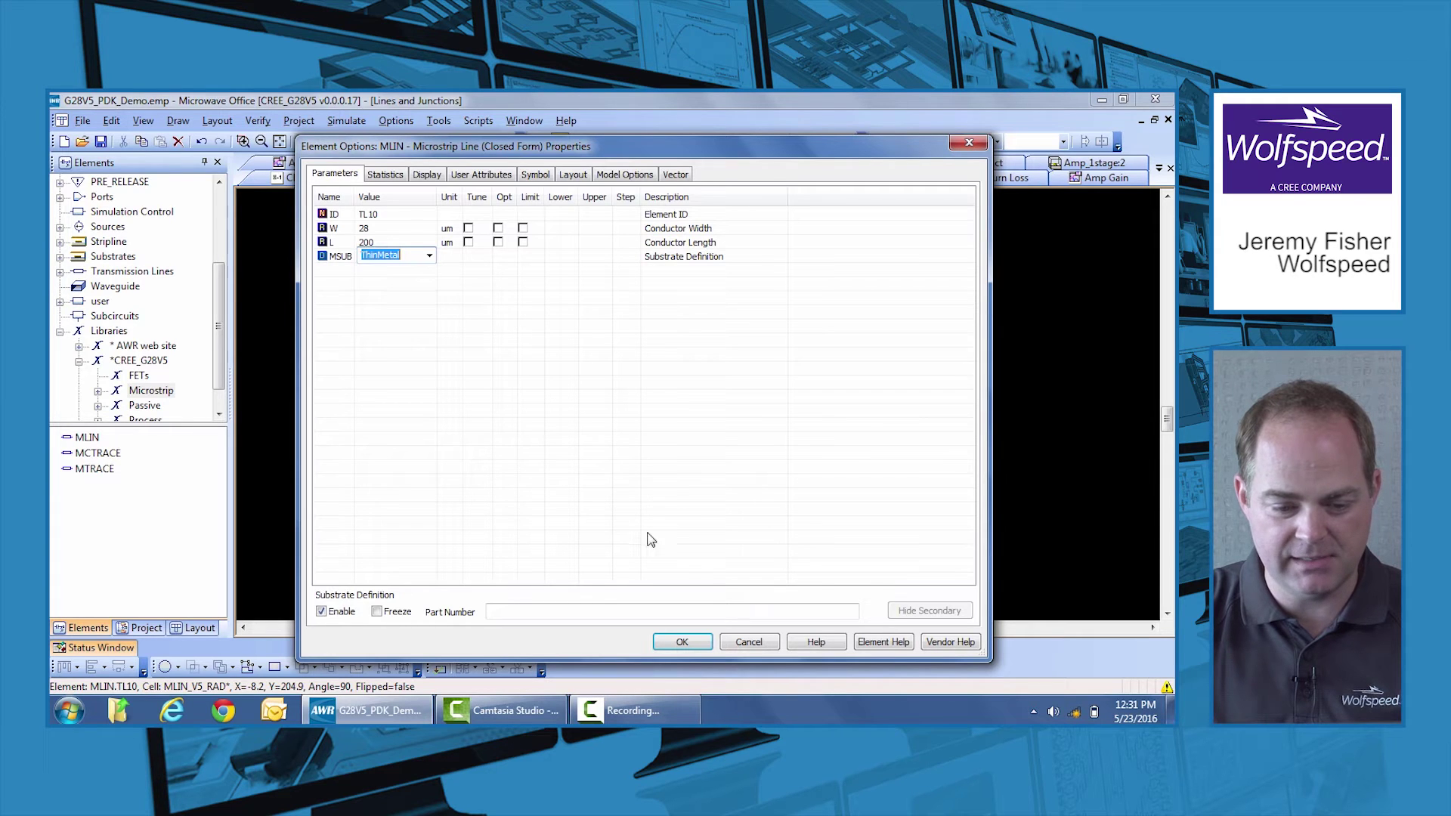
left_click(682, 641)
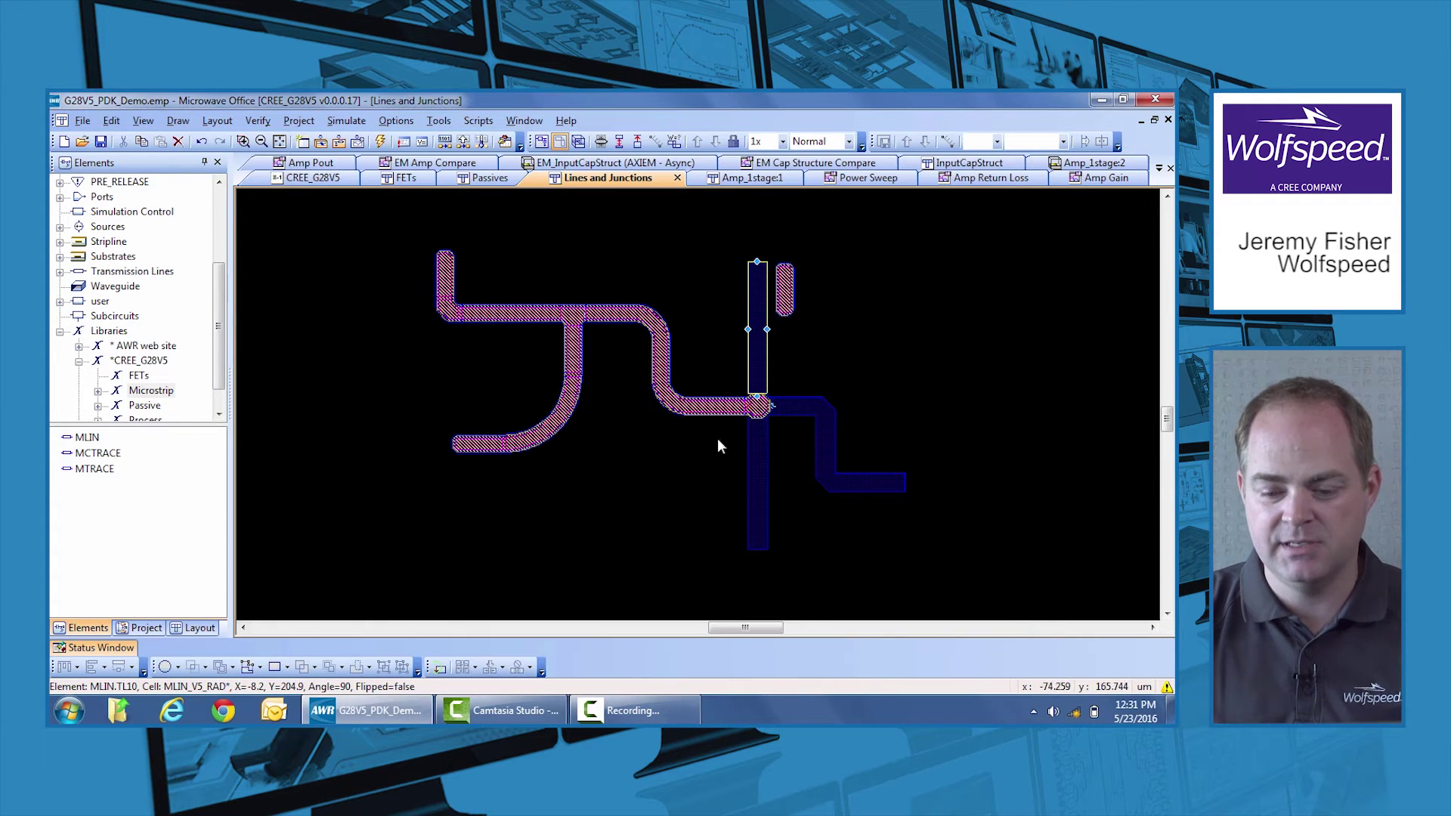
scroll(748, 420, "up", 3)
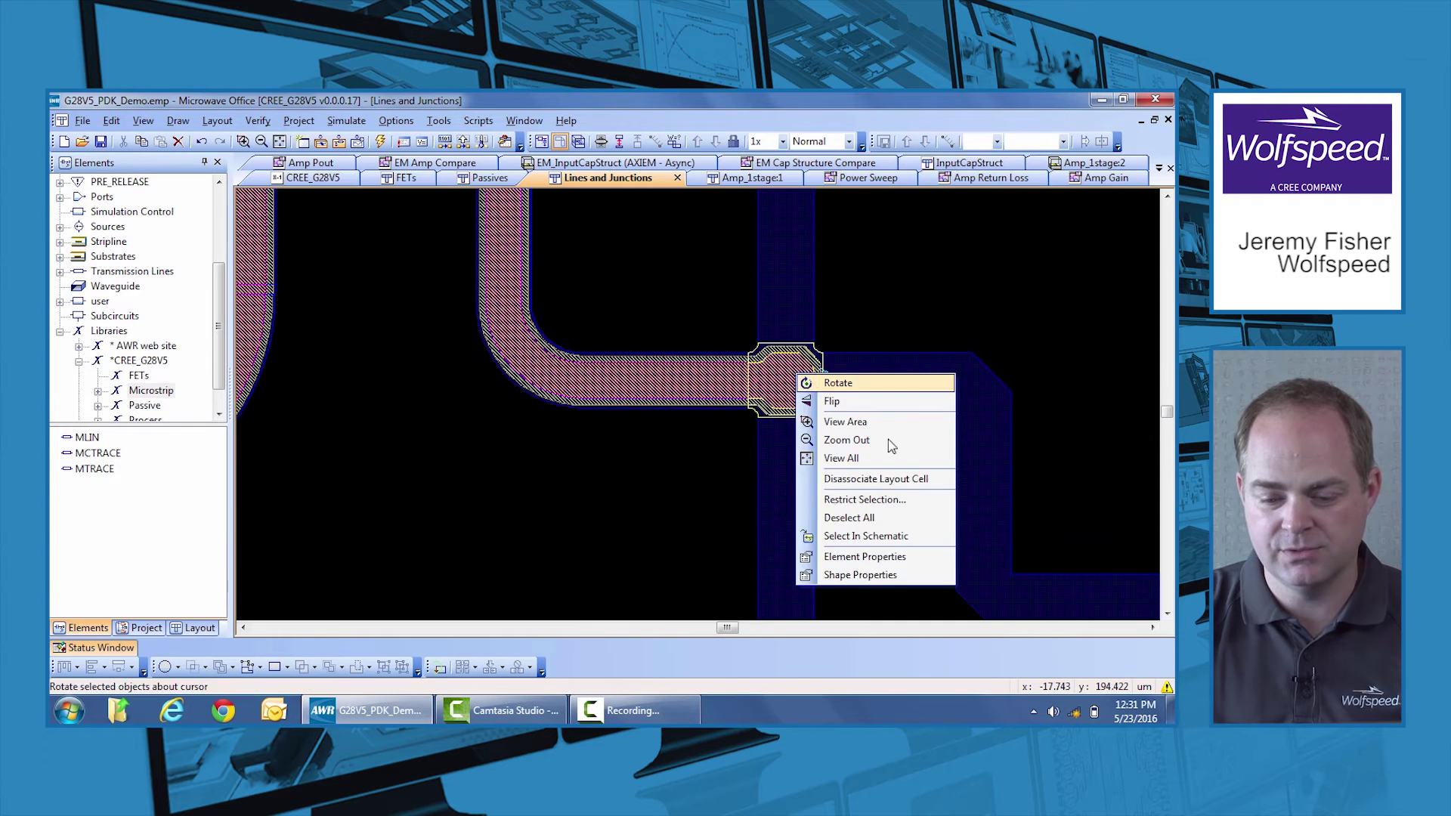
left_click(650, 442)
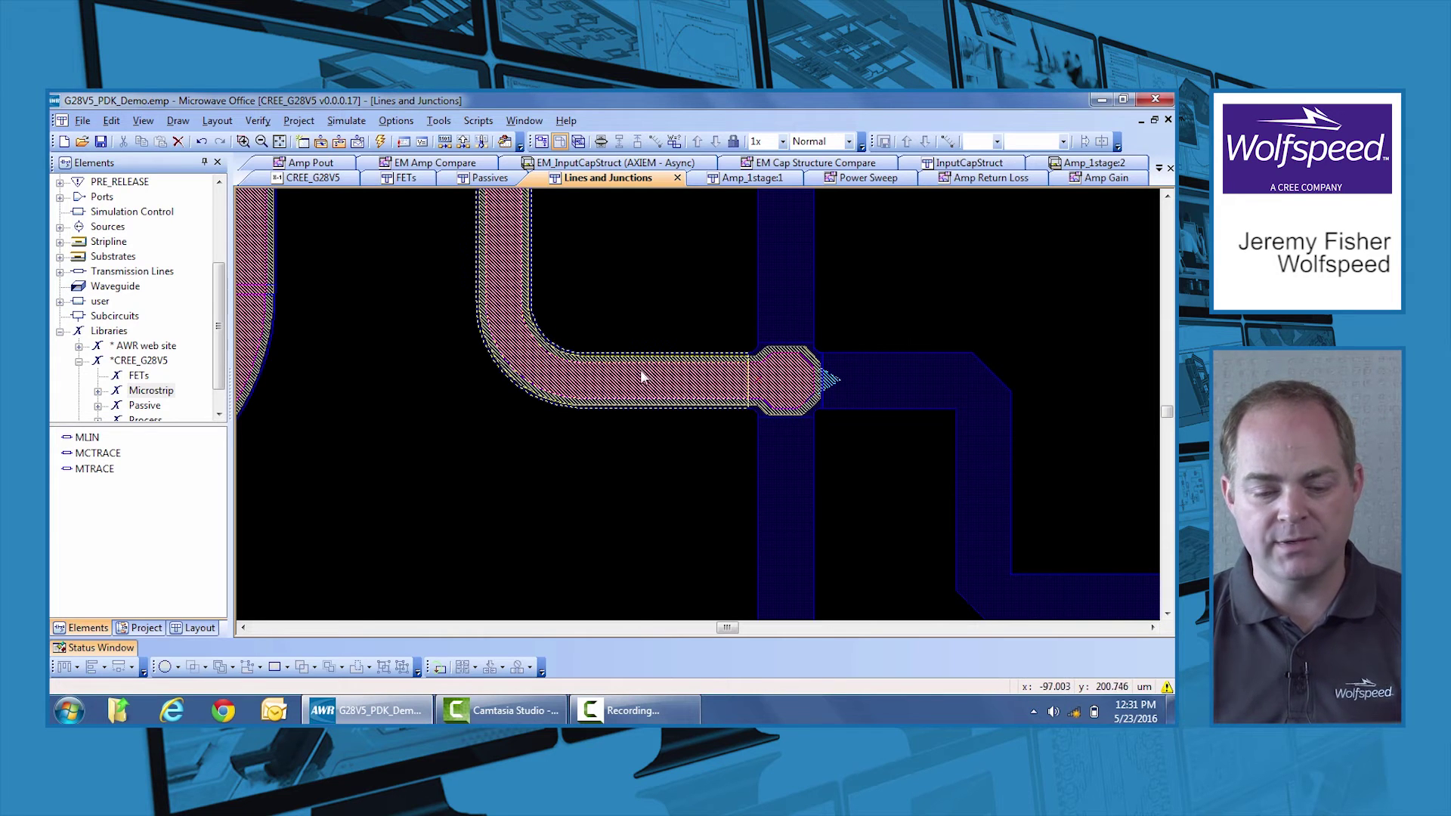
scroll(650, 382, "down", 3)
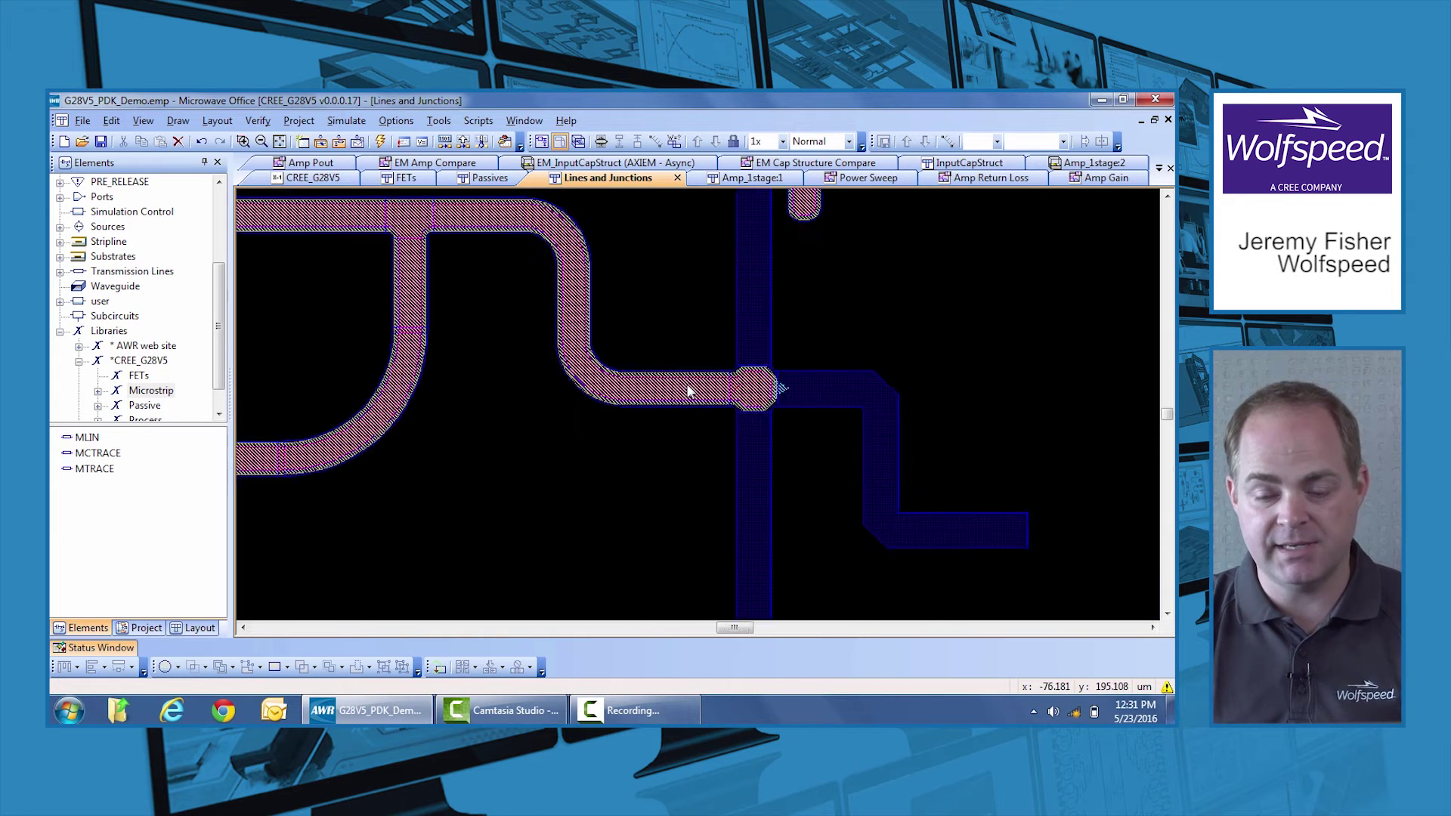
scroll(446, 272, "up", 5)
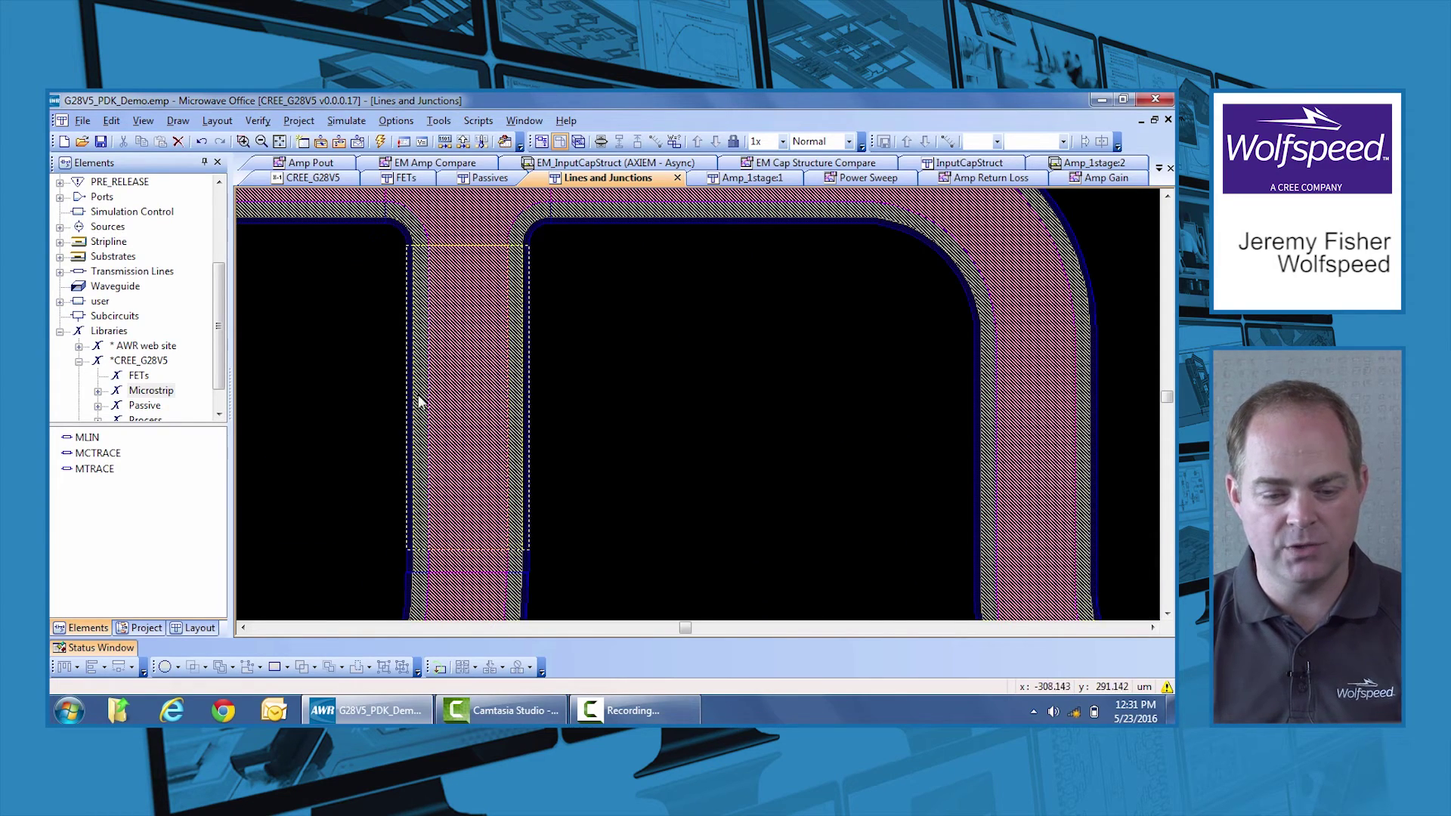
scroll(363, 371, "down", 5)
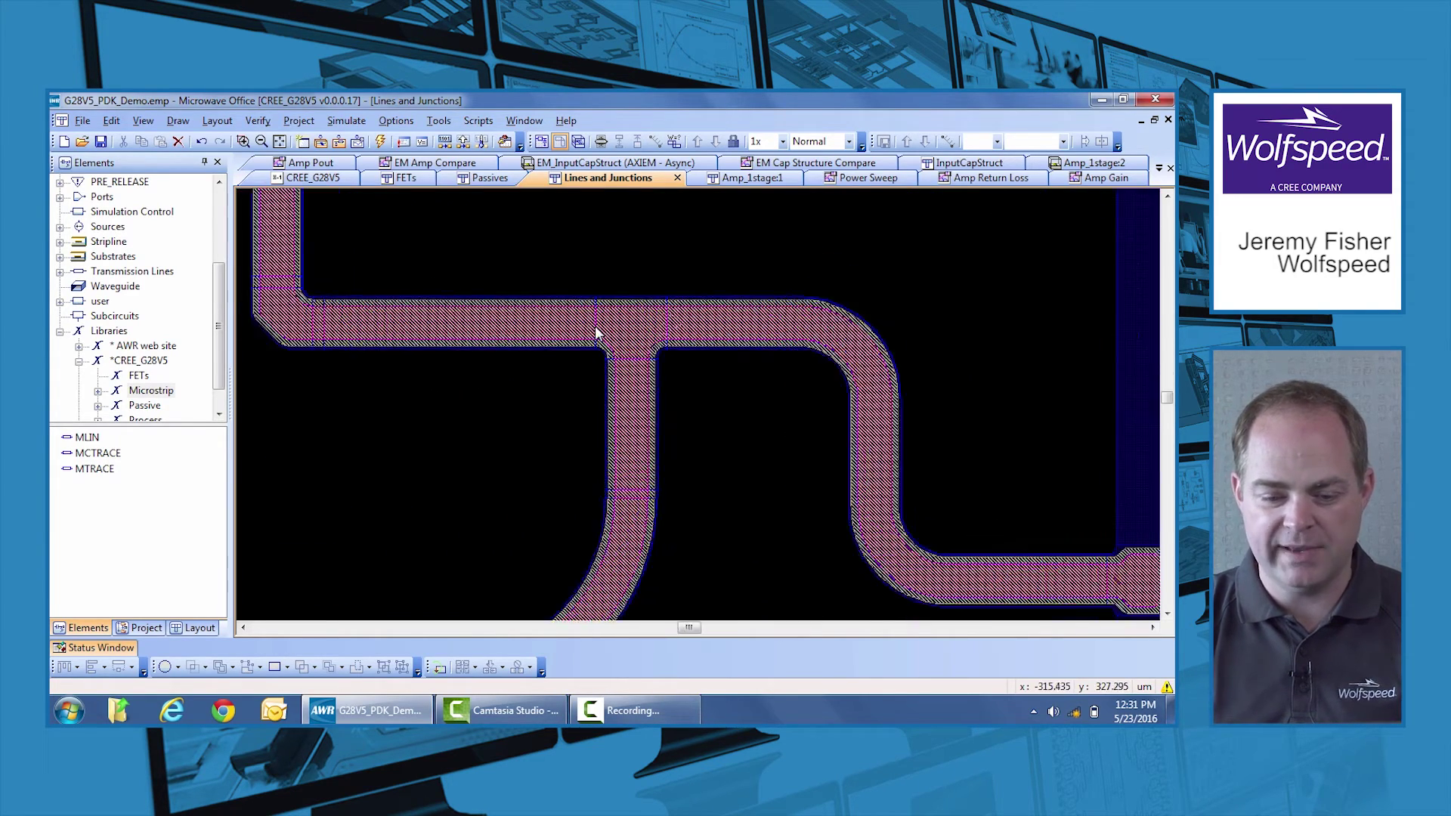
scroll(599, 331, "up", 2)
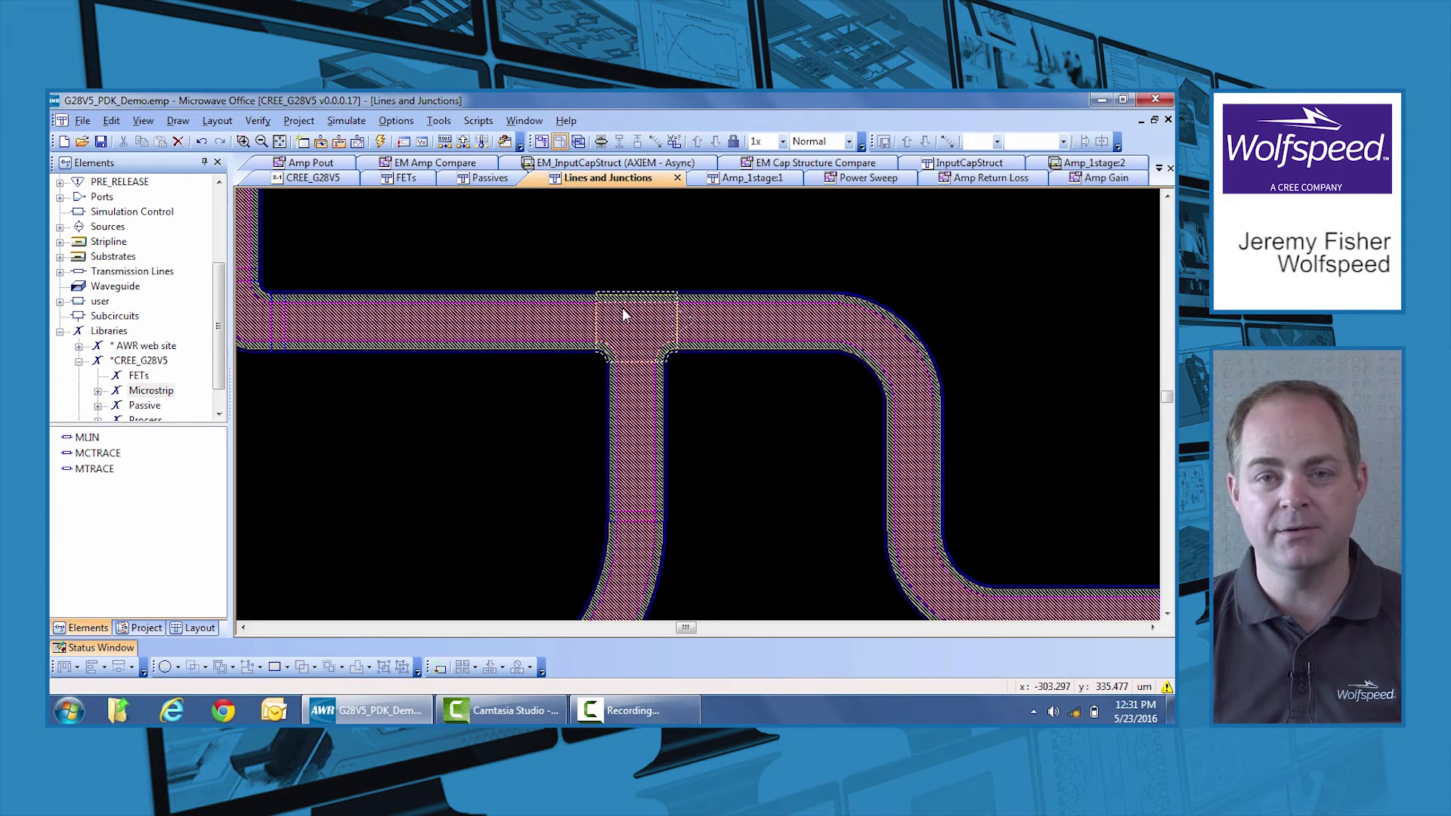
scroll(625, 321, "down", 2)
scroll(379, 333, "up", 2)
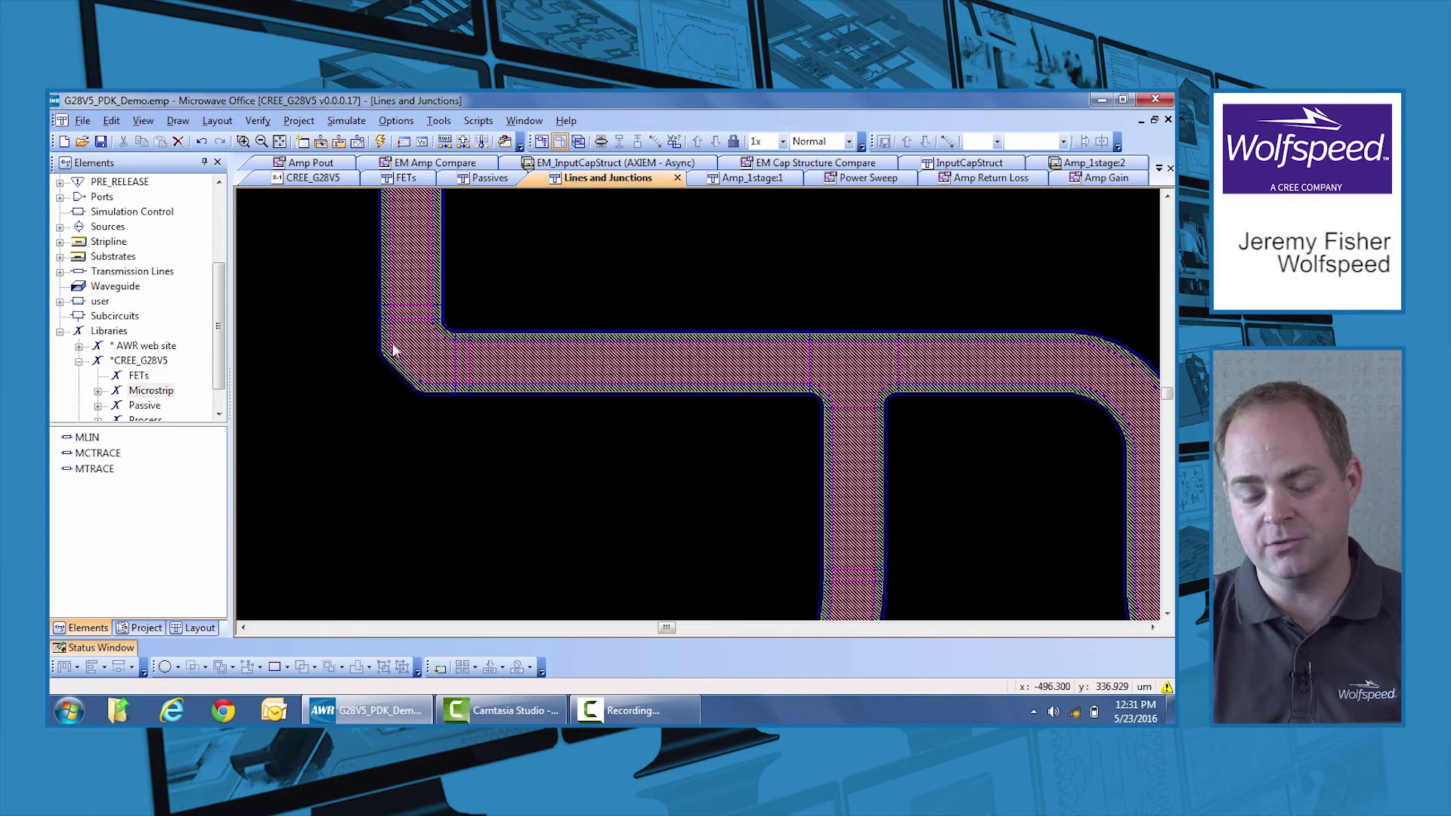
left_click(467, 351)
left_click(505, 295)
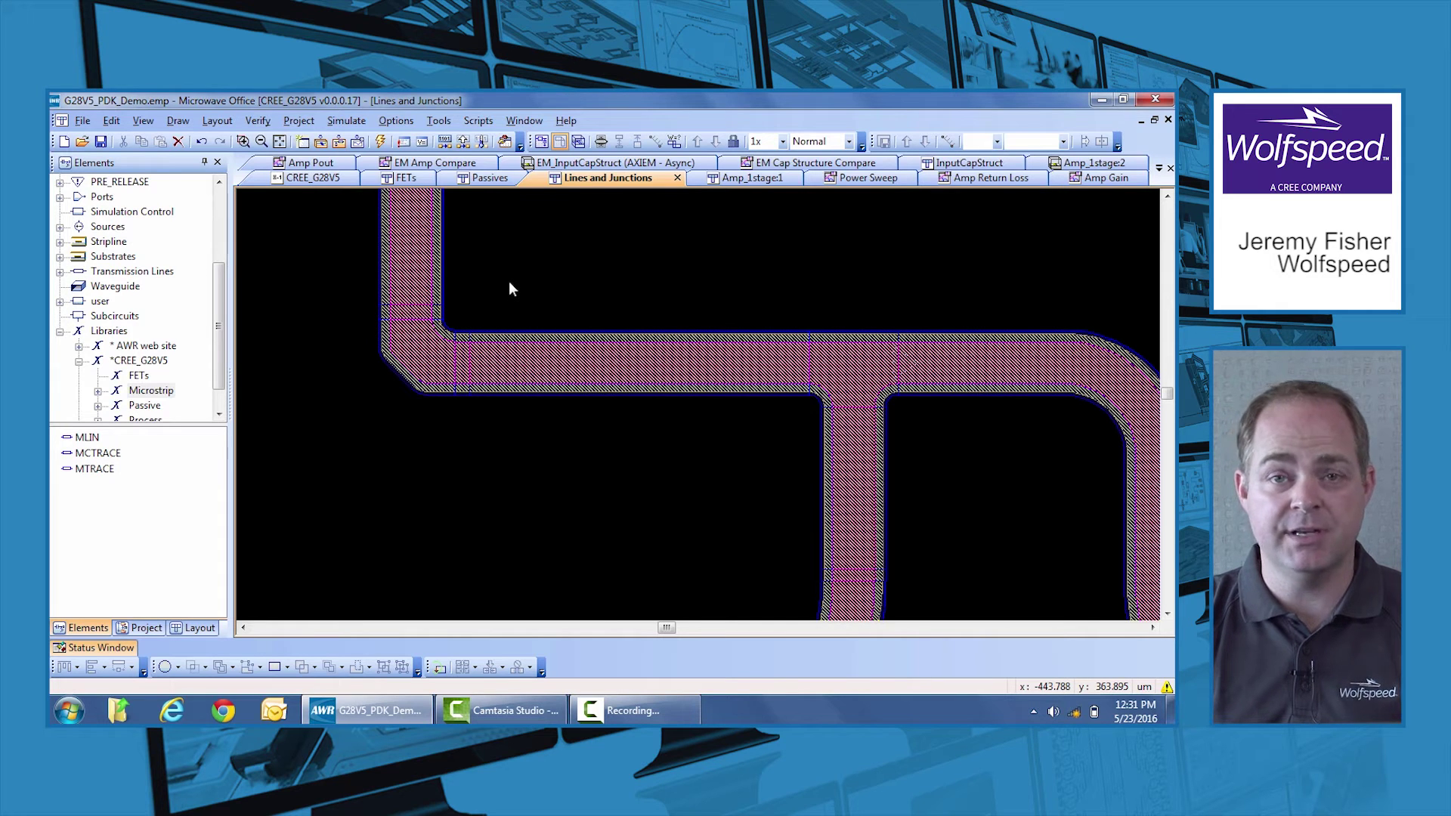
left_click_drag(508, 283, 335, 482)
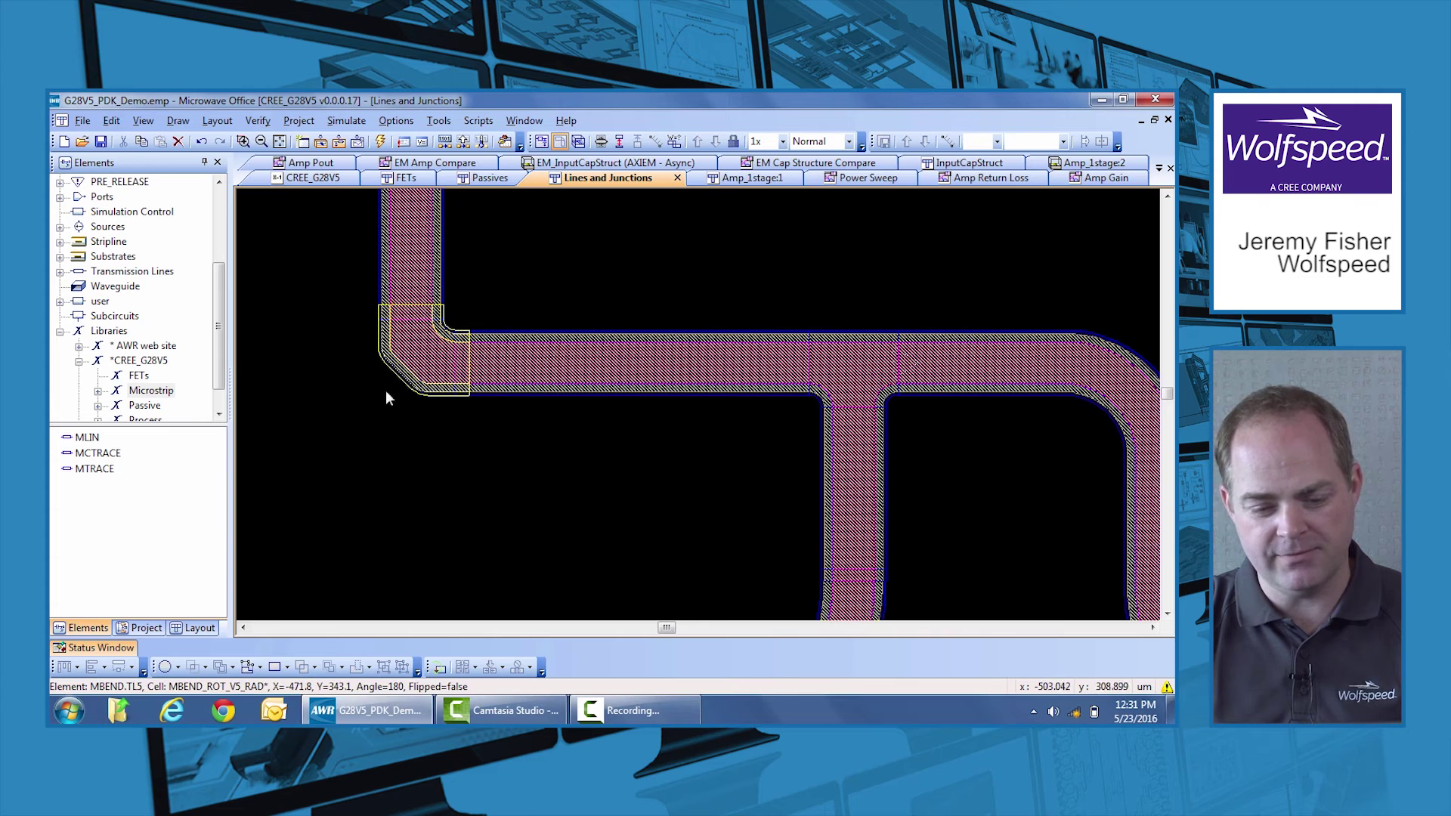
right_click(428, 344)
left_click(665, 532)
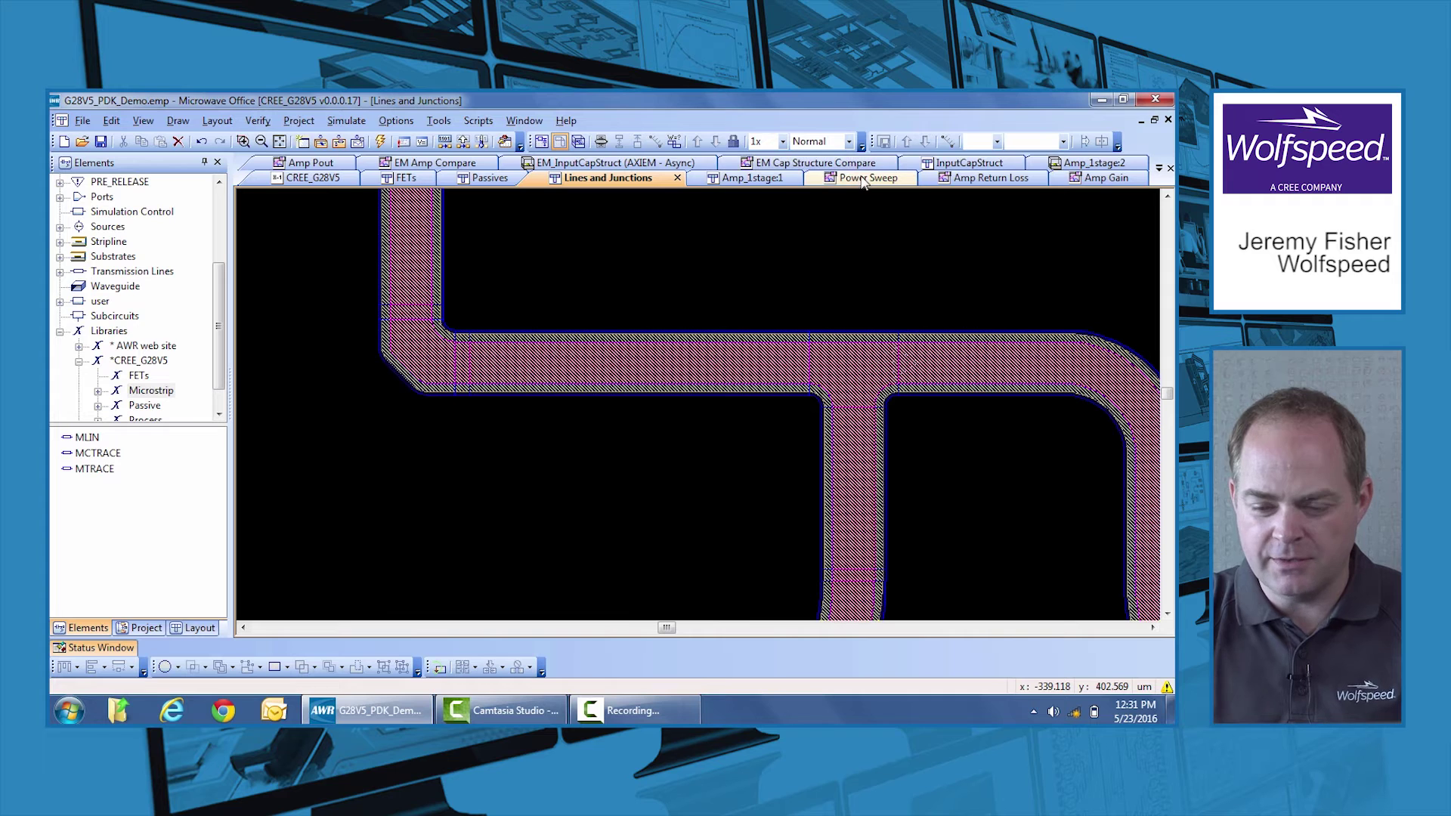
Step: Move from InputCapStruct to the Passives layout and zoom around its capacitor pads and resistor cells
left_click(968, 163)
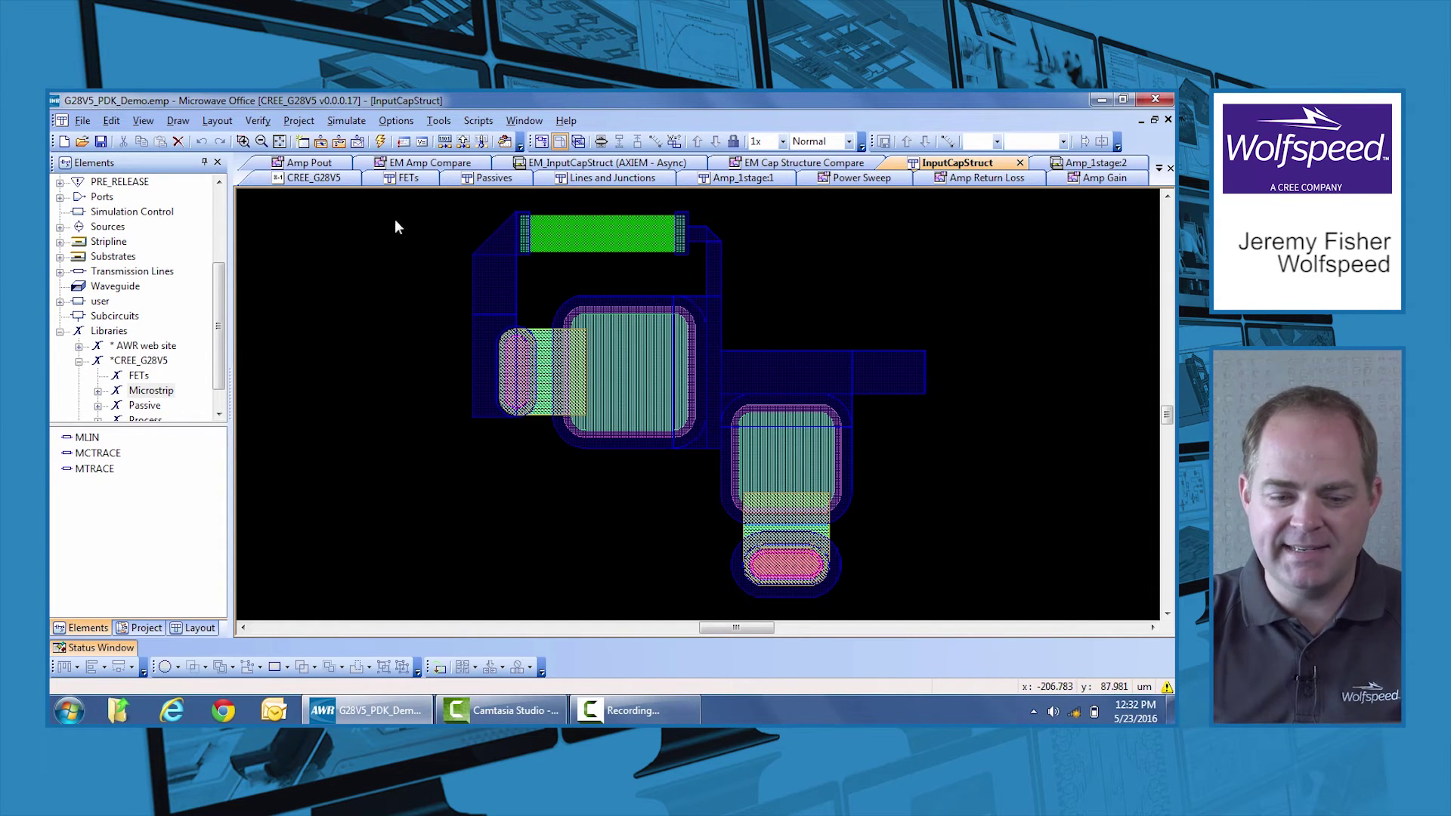
left_click(490, 178)
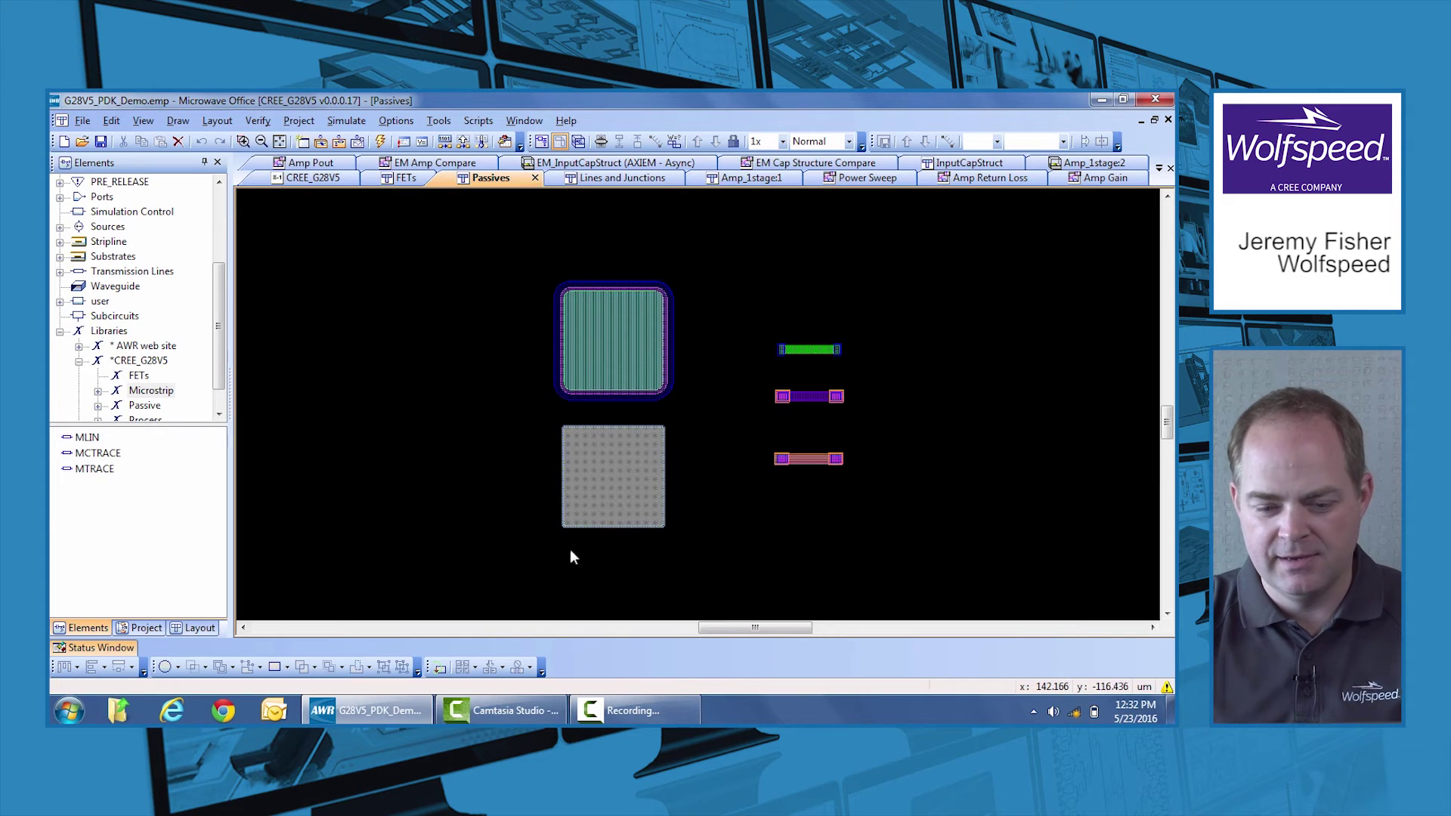
scroll(569, 576, "up", 2)
scroll(569, 576, "up", 1)
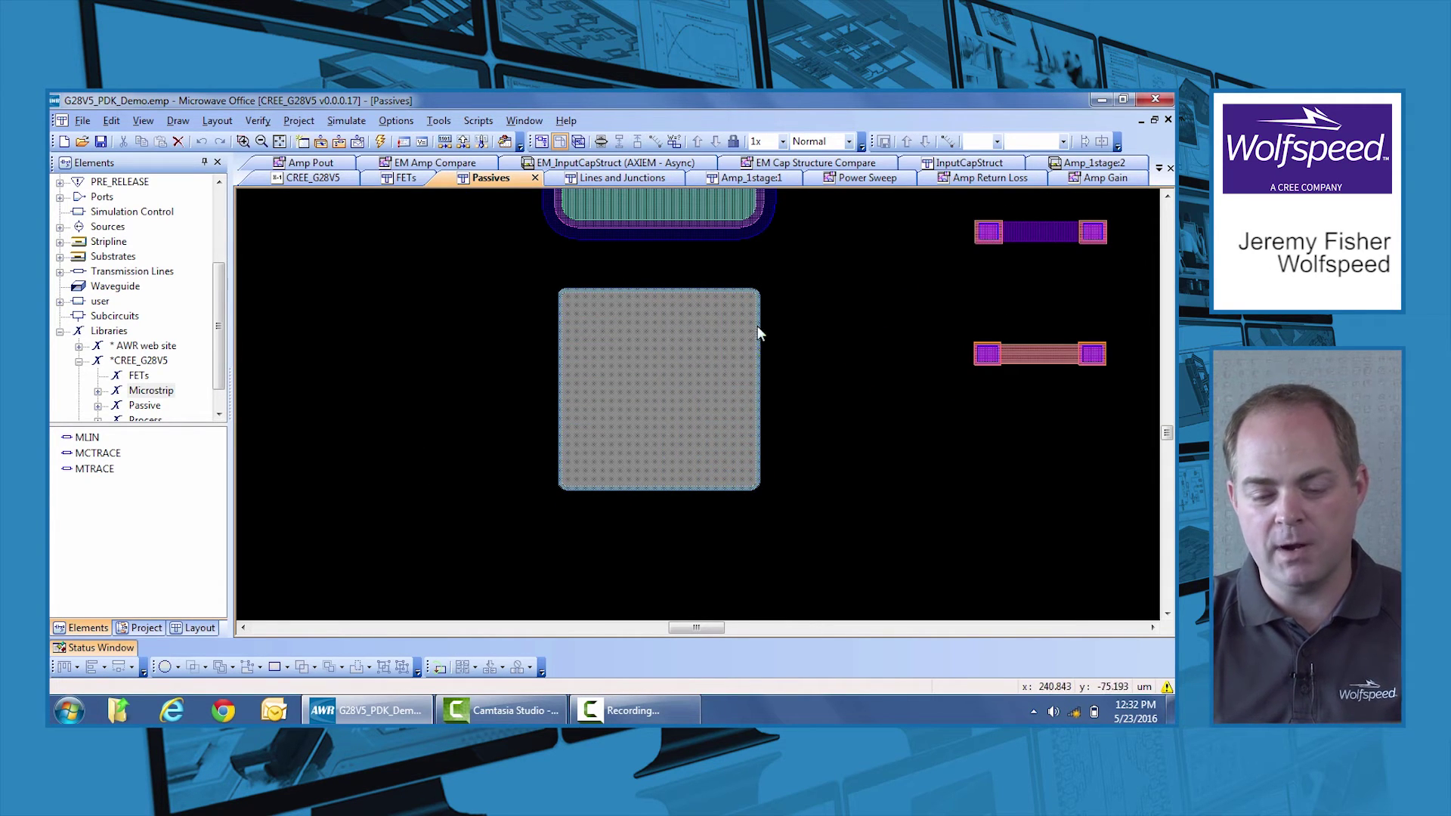
scroll(745, 491, "down", 1)
scroll(745, 476, "up", 3)
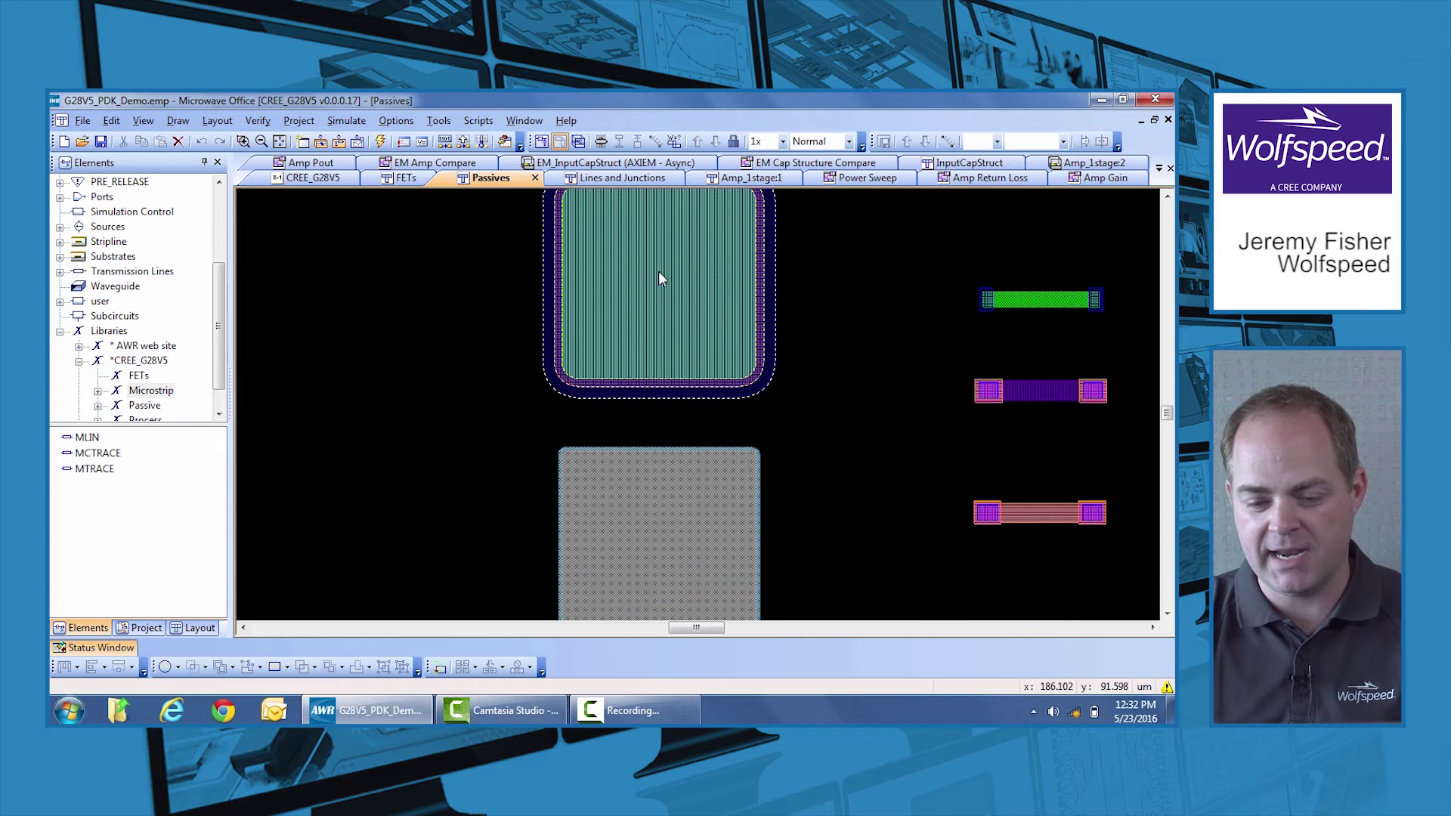
scroll(656, 291, "down", 1)
scroll(556, 379, "up", 3)
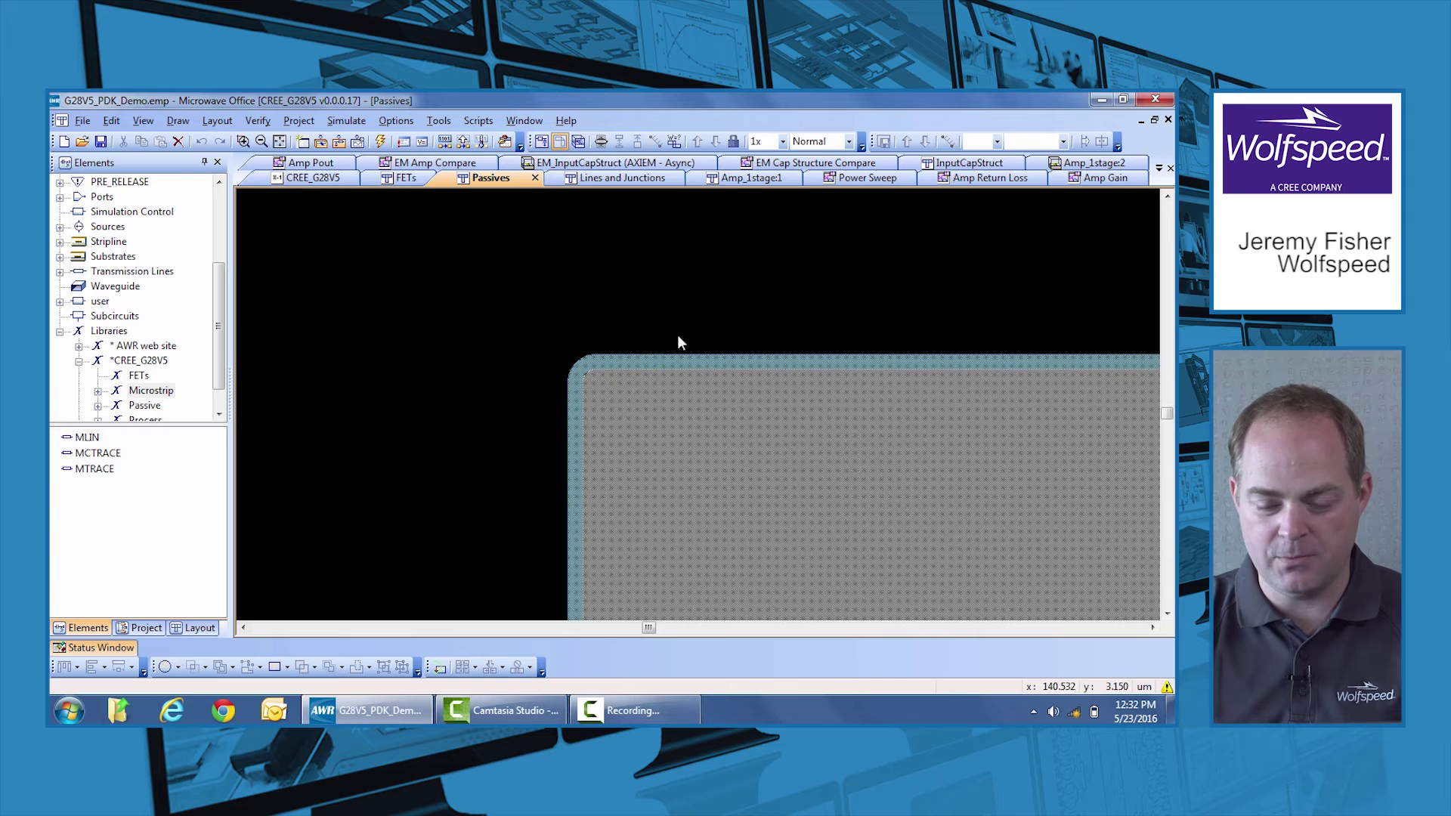
scroll(614, 363, "down", 4)
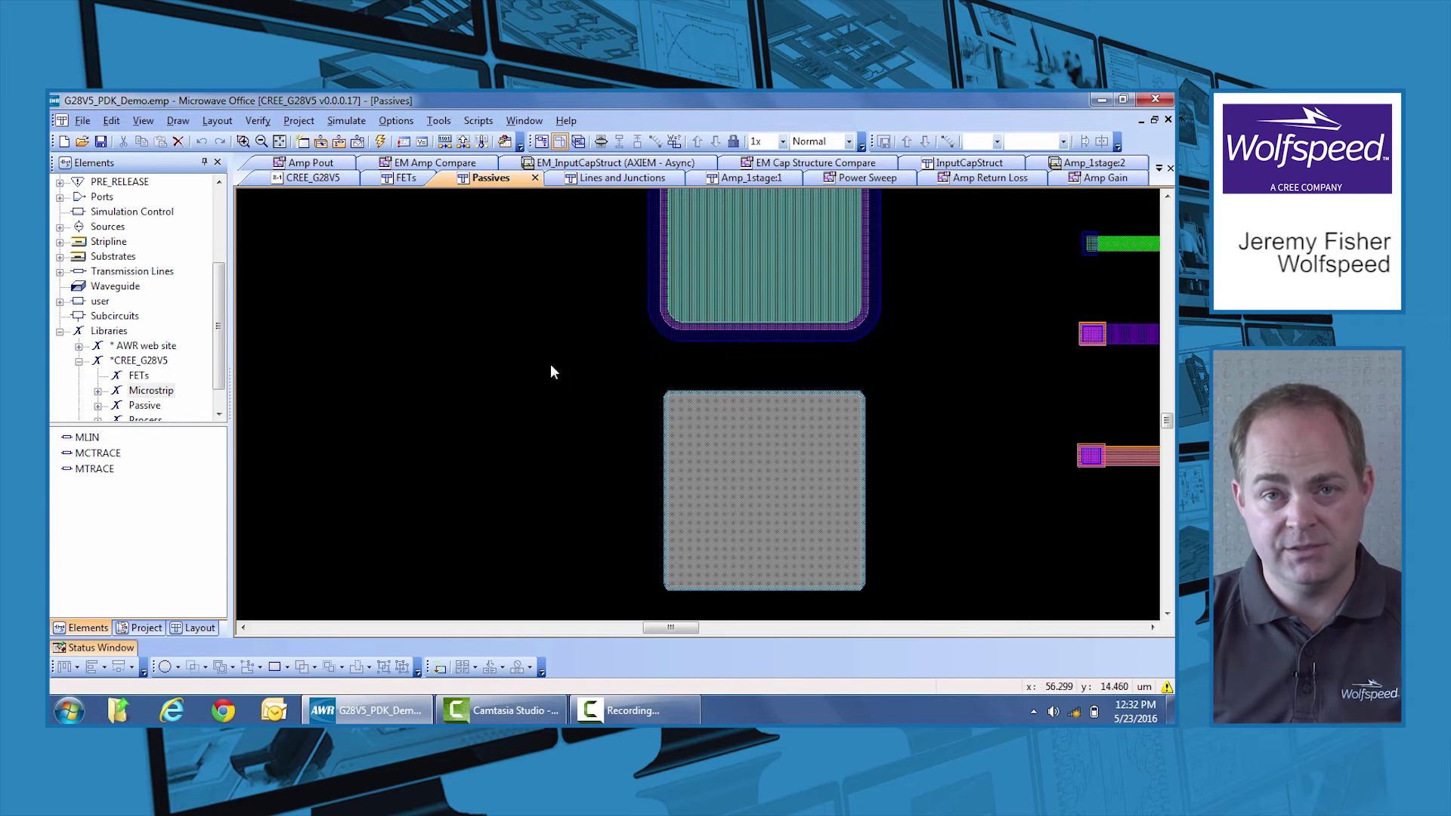
scroll(876, 414, "down", 3)
scroll(944, 377, "up", 2)
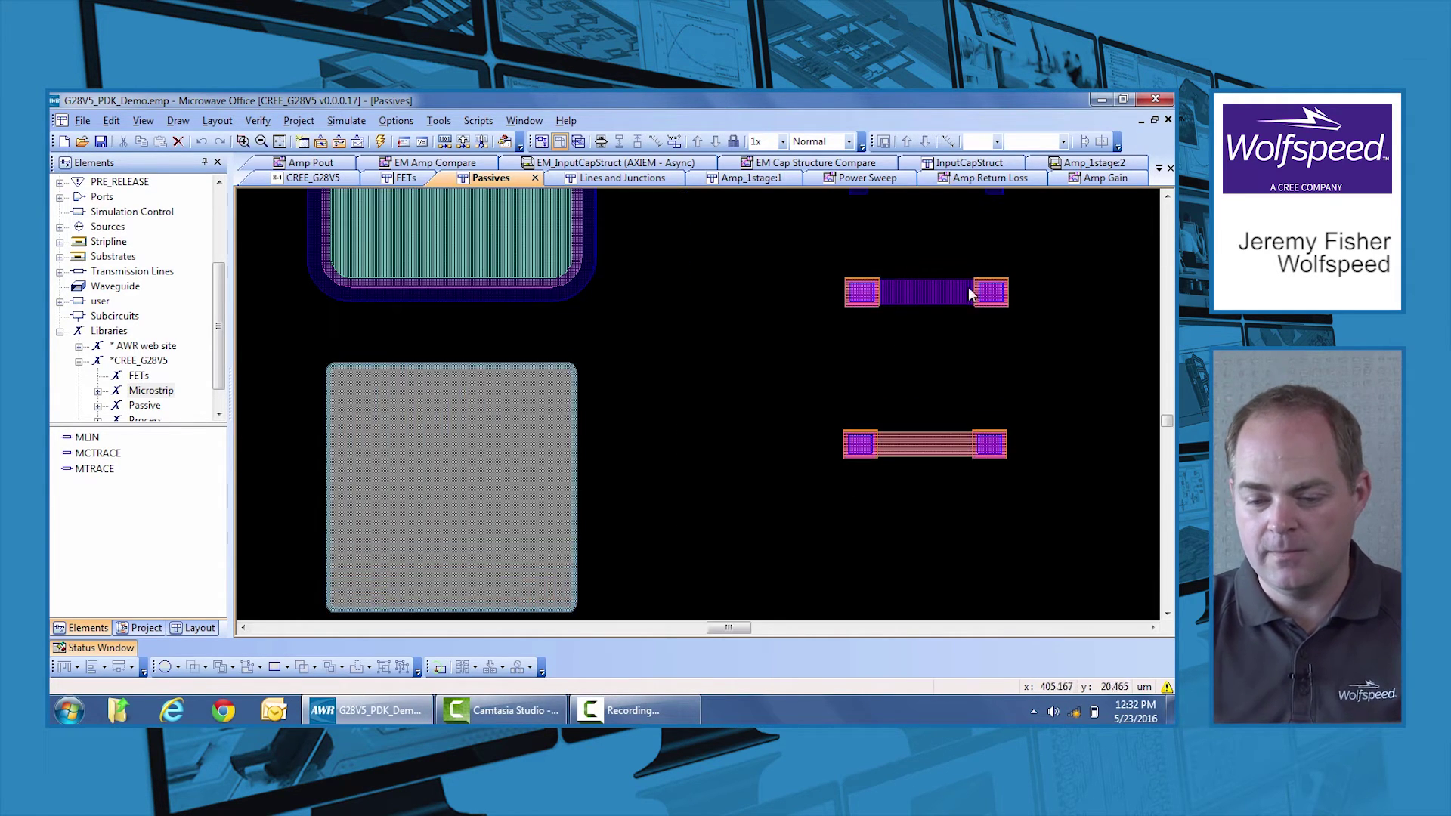
scroll(897, 254, "up", 3)
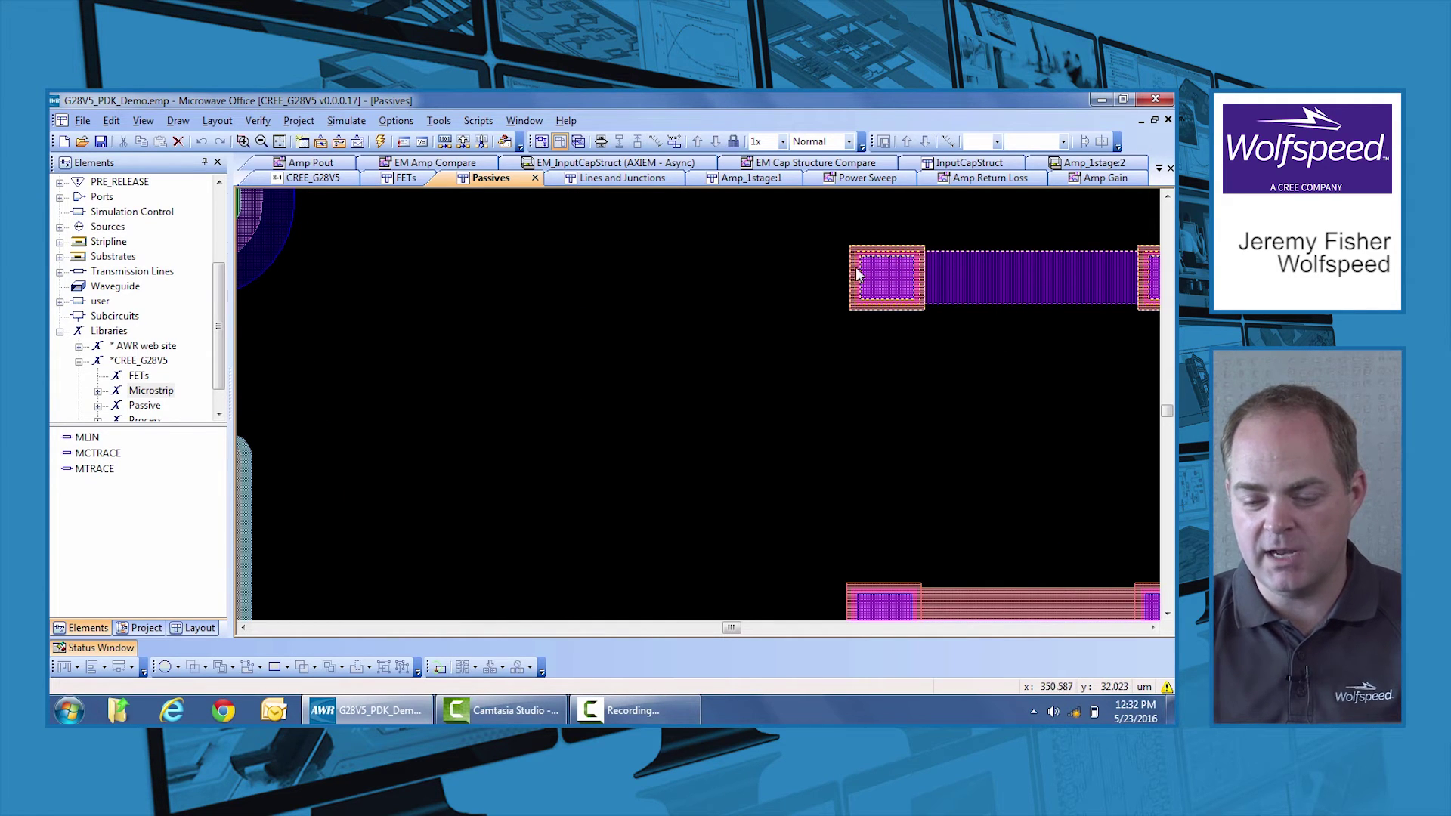
scroll(584, 385, "down", 4)
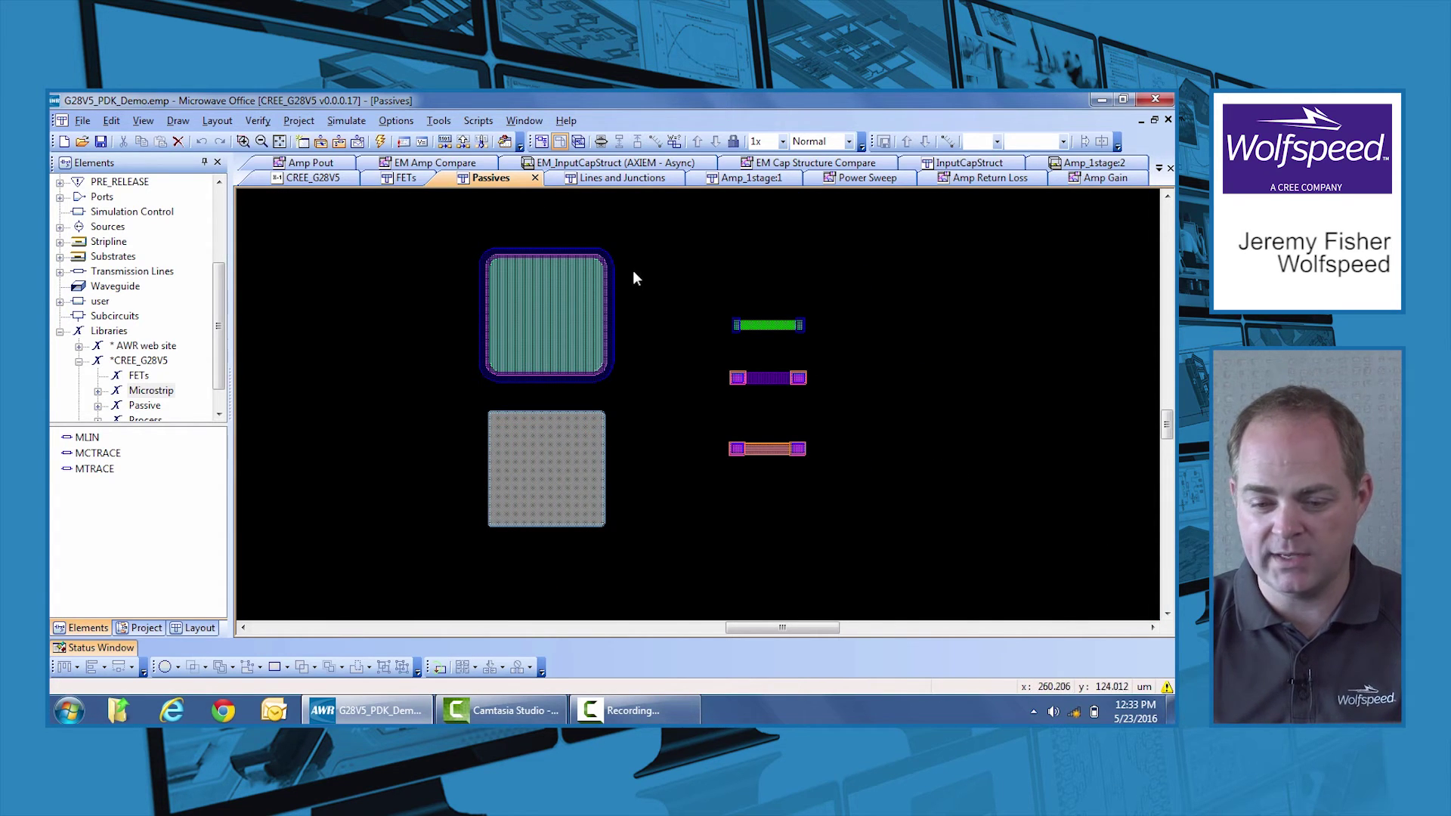
Step: Show Amp_1stage:2 in 3D and orbit it, top-down then oblique, to inspect FET, traces and vias
left_click(1085, 163)
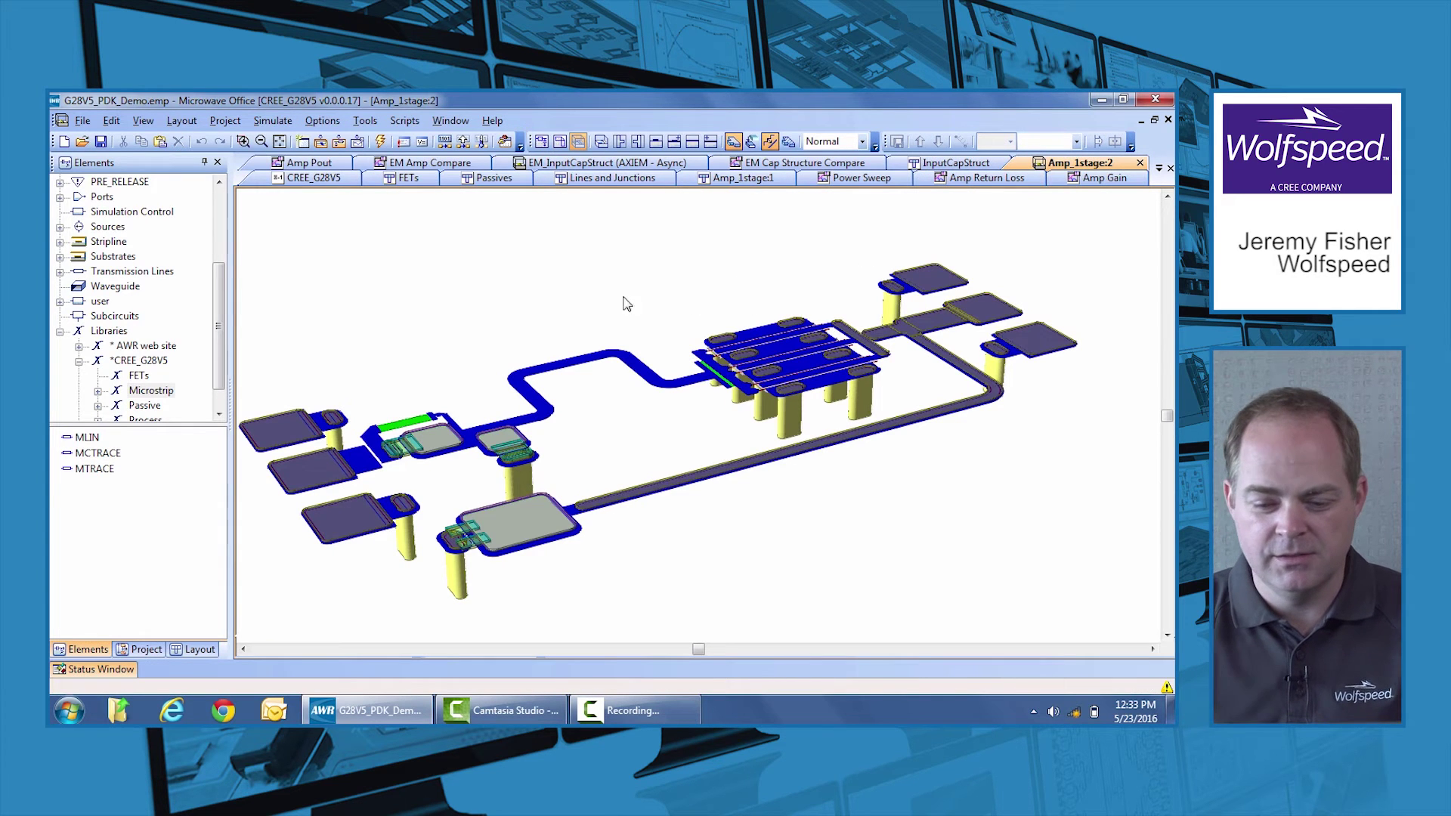
scroll(374, 334, "down", 2)
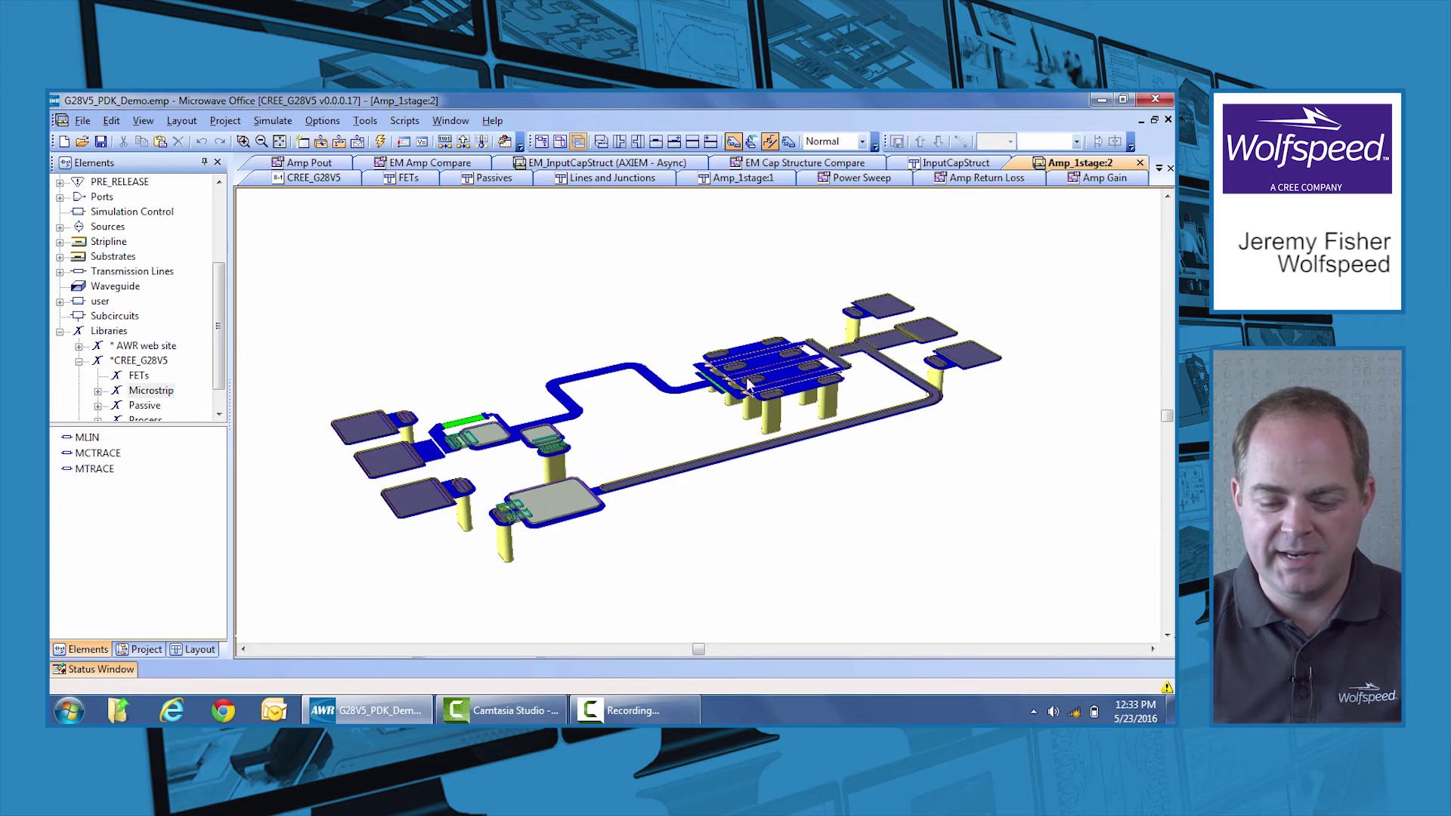
left_click_drag(720, 352, 682, 406)
scroll(541, 483, "up", 4)
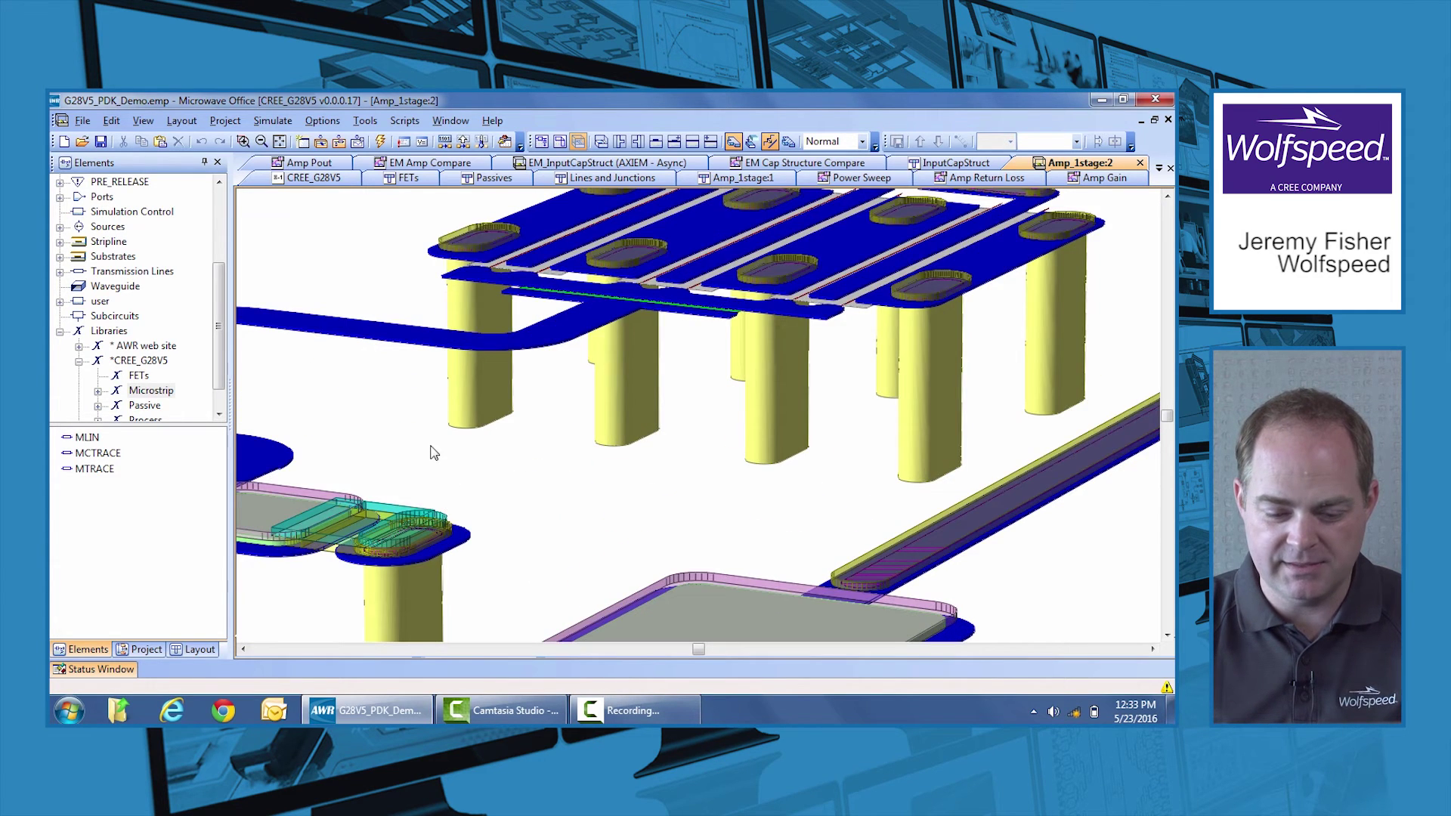
scroll(536, 392, "up", 2)
left_click_drag(536, 392, 439, 442)
scroll(437, 442, "down", 3)
key("Home")
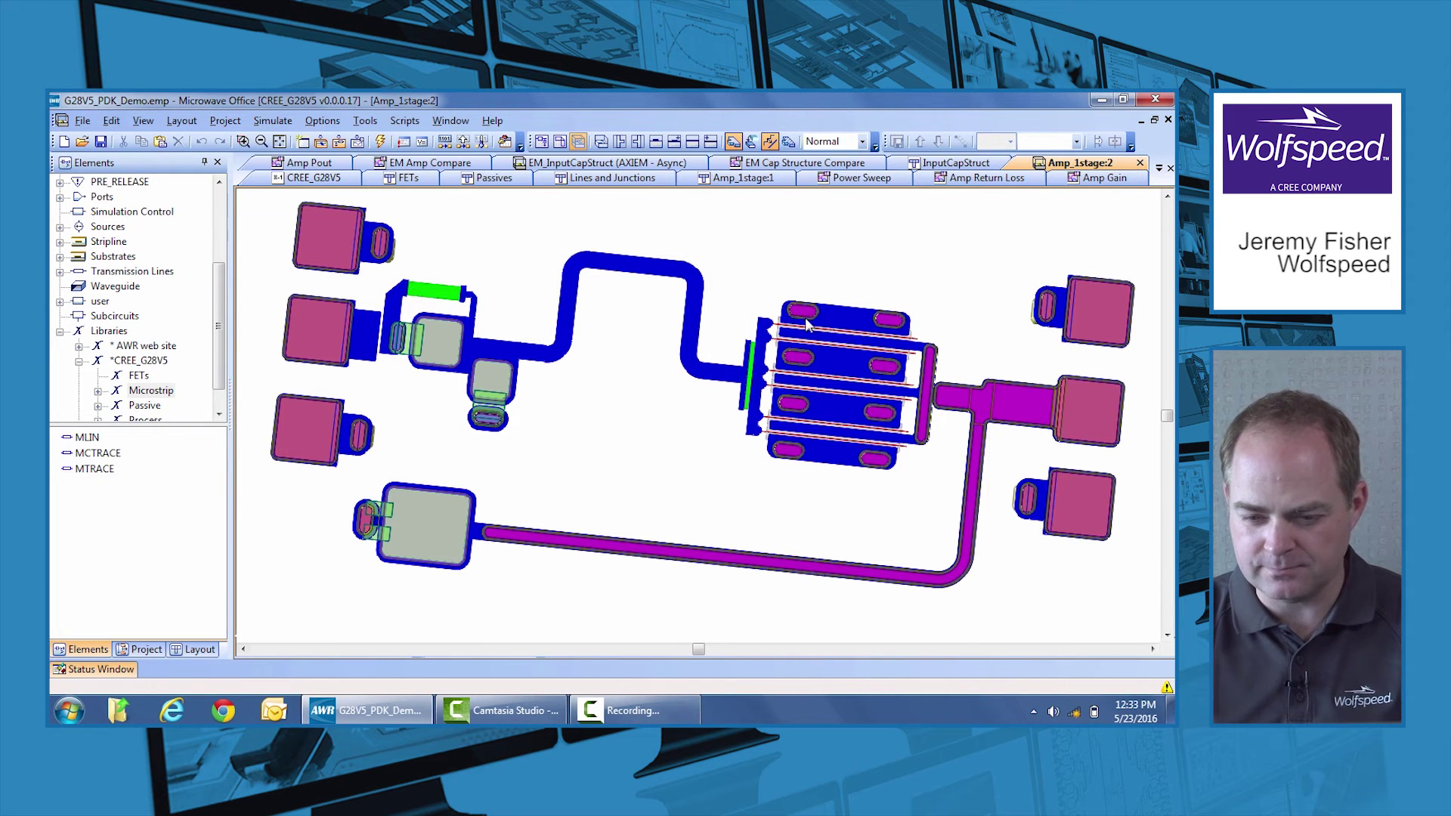
left_click_drag(837, 371, 805, 240)
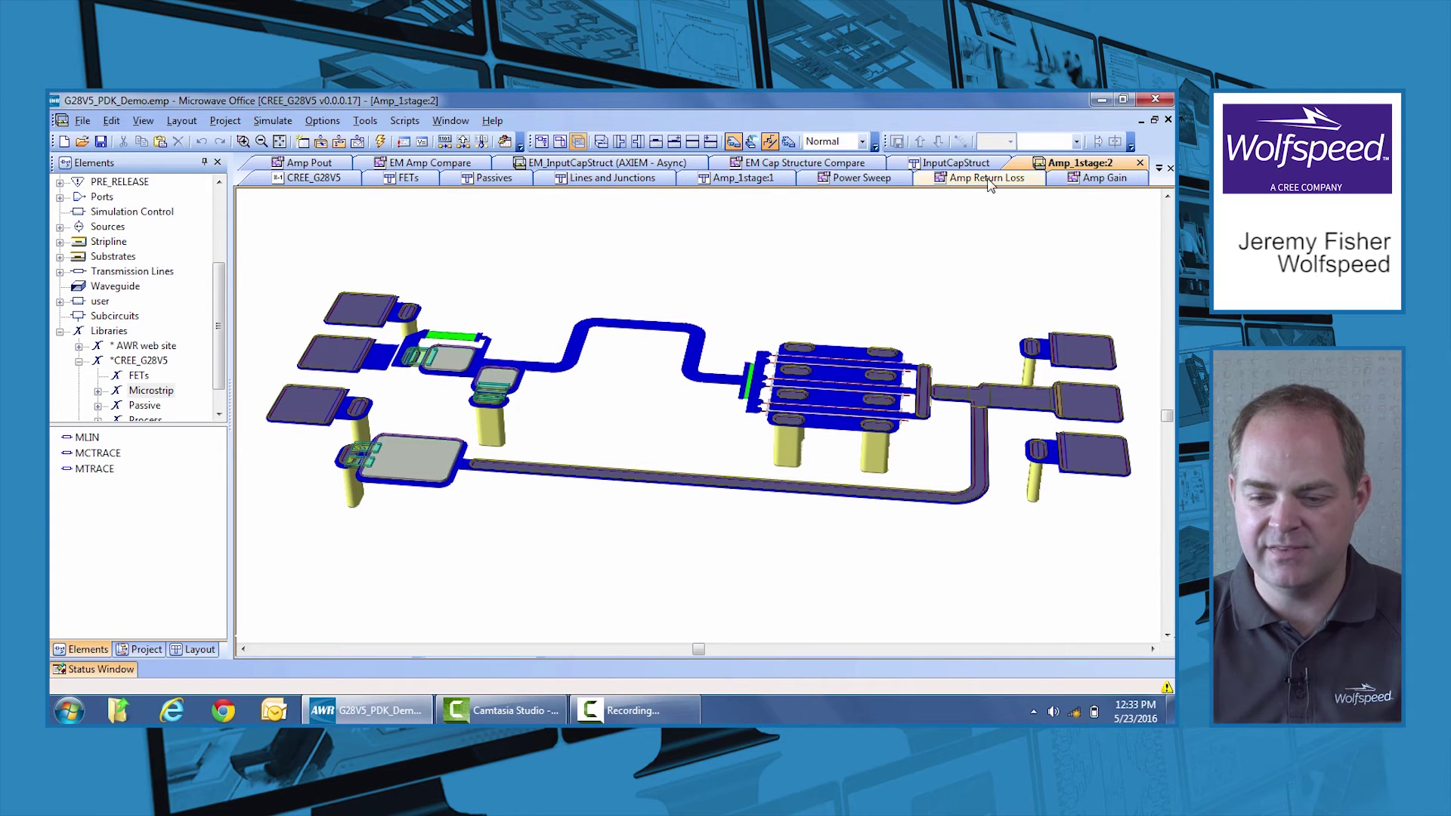
Step: Step through Amp Gain, Amp Return Loss and Power Sweep graphs, ending on EM Cap Structure Compare
left_click(1088, 178)
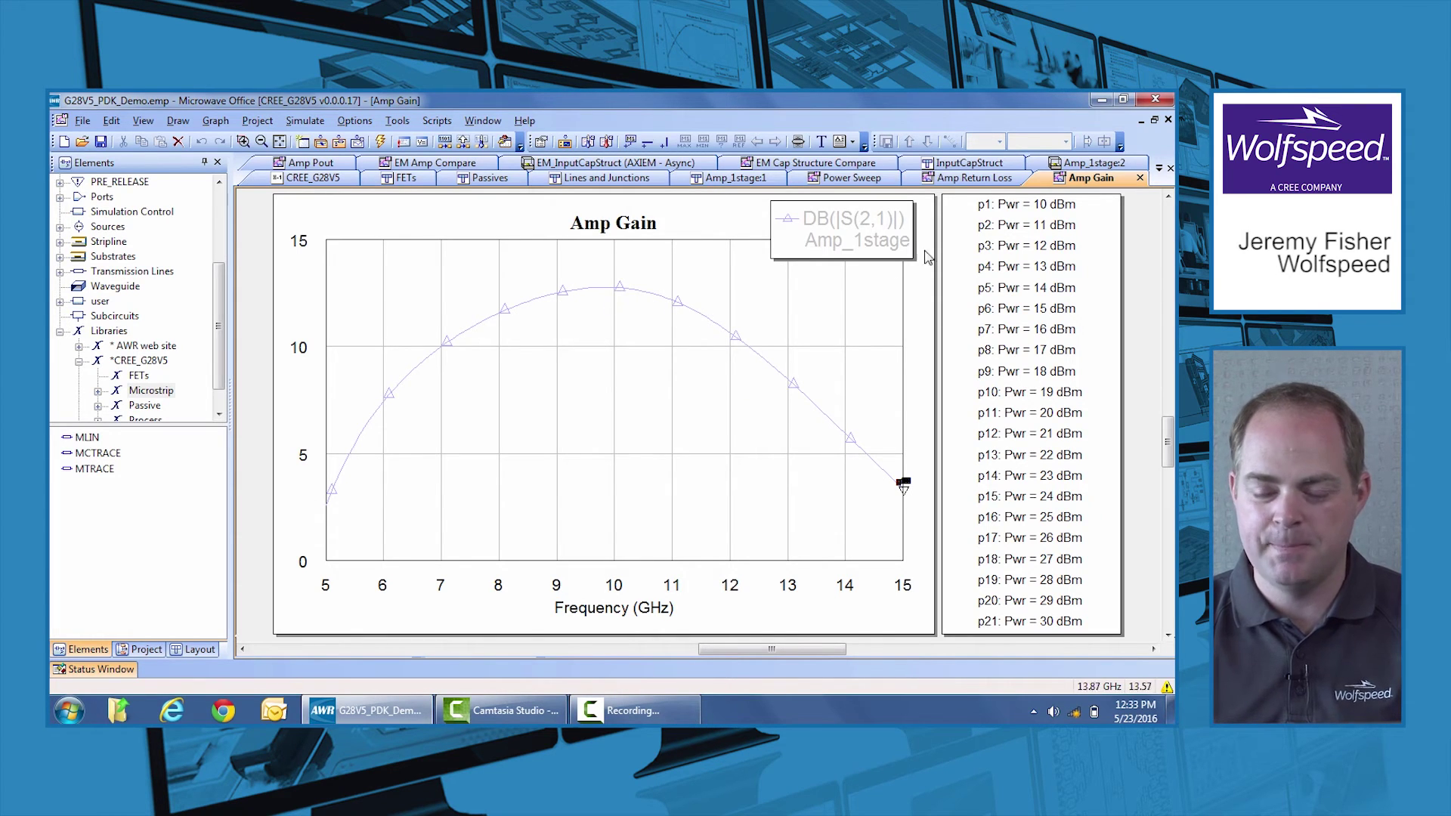
left_click(962, 181)
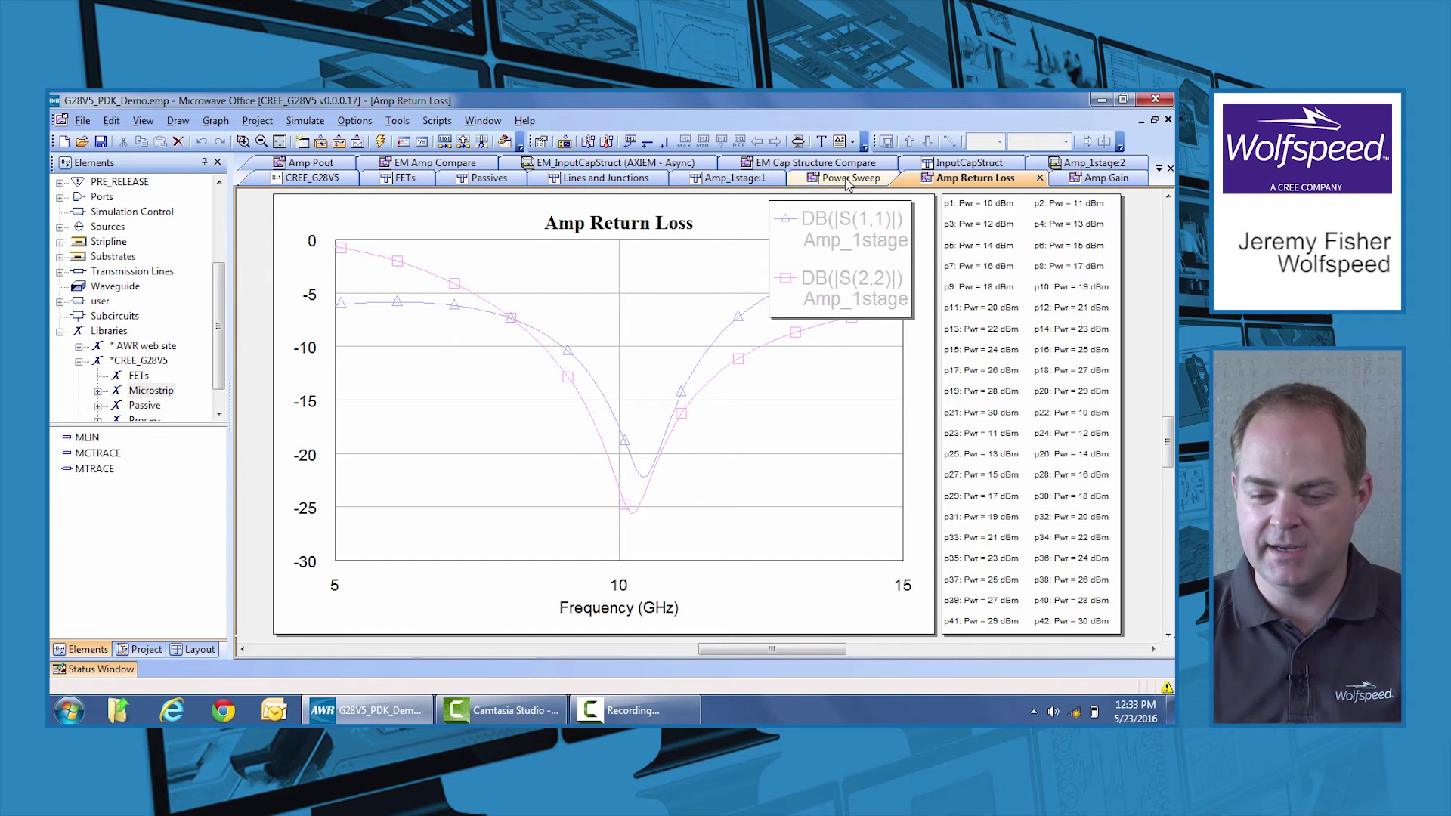
left_click(843, 179)
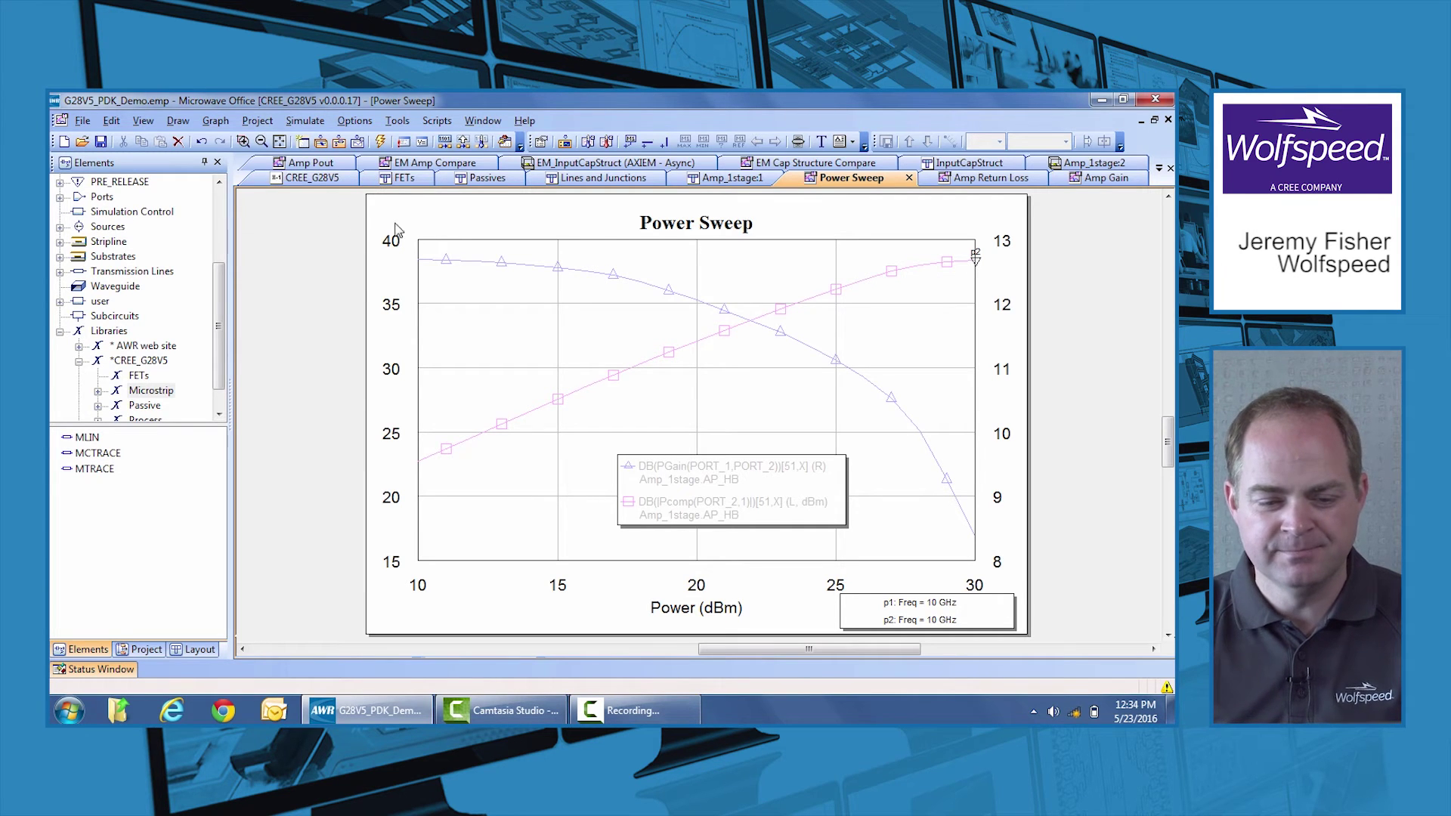
left_click(803, 164)
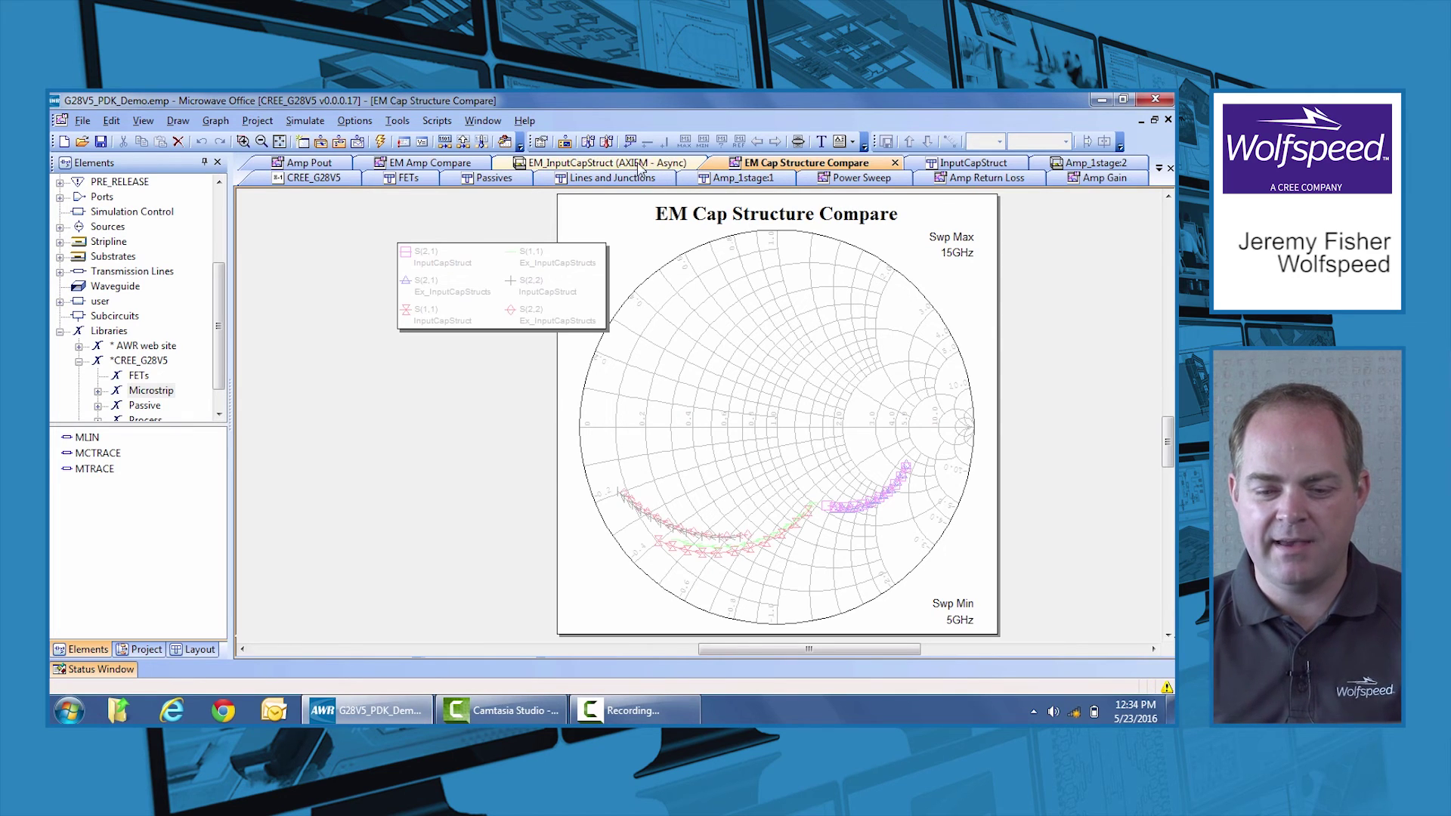
Step: Orbit the EM_InputCapStruct 3D mesh through side, top-down and oblique views
left_click(638, 164)
scroll(695, 412, "up", 3)
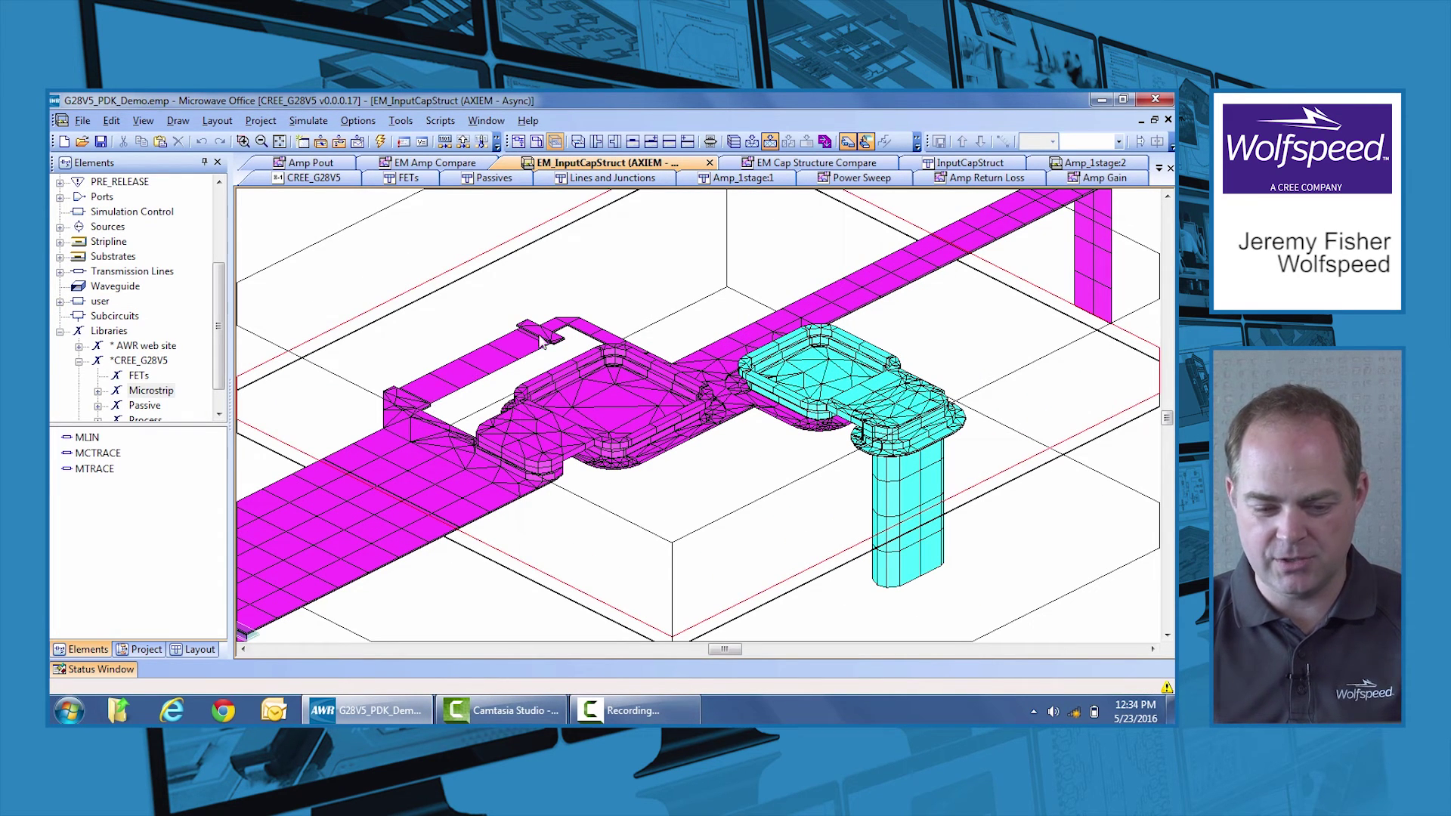
left_click_drag(574, 587, 431, 547)
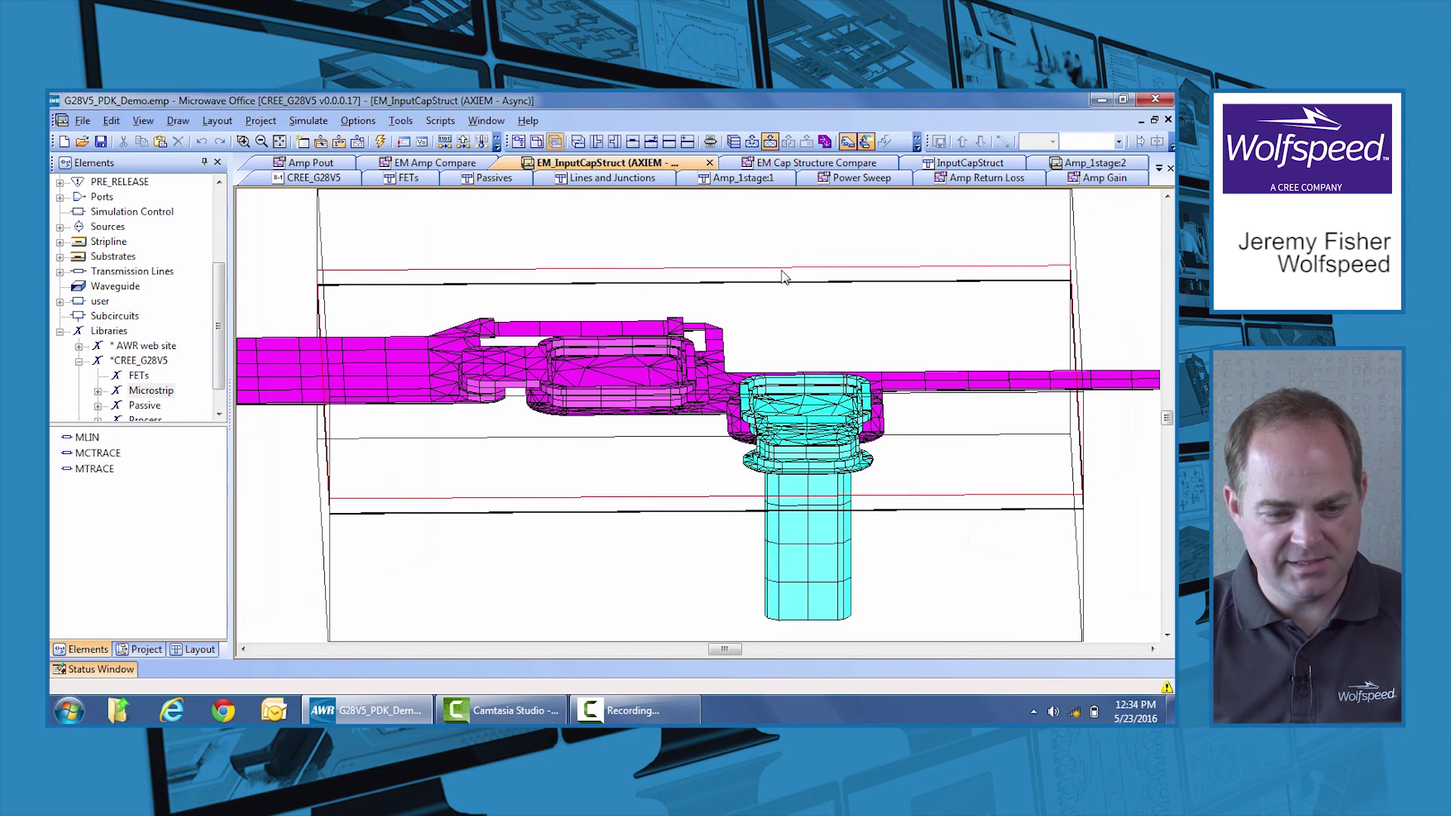
left_click_drag(552, 260, 562, 261)
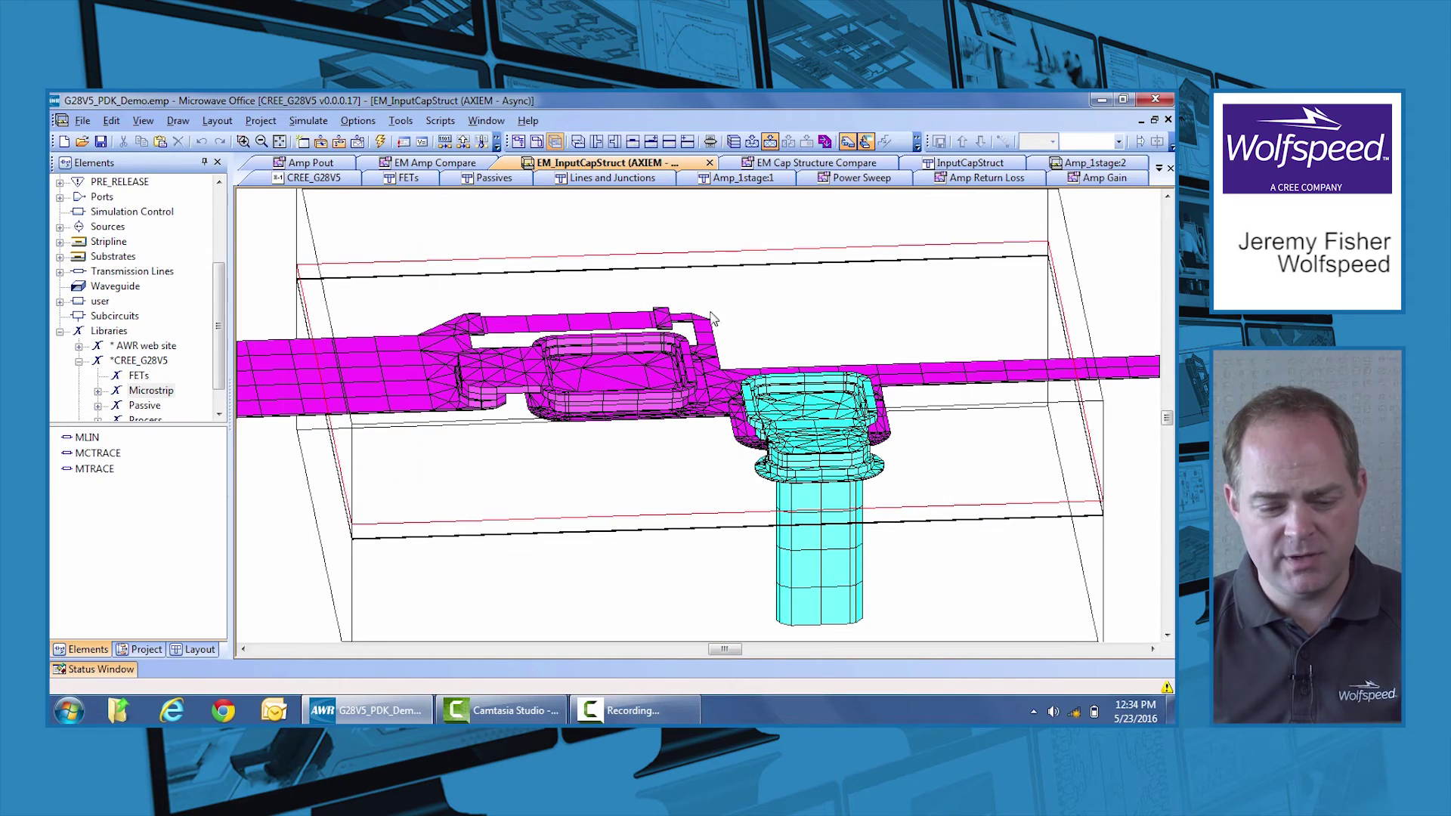
left_click_drag(801, 300, 802, 401)
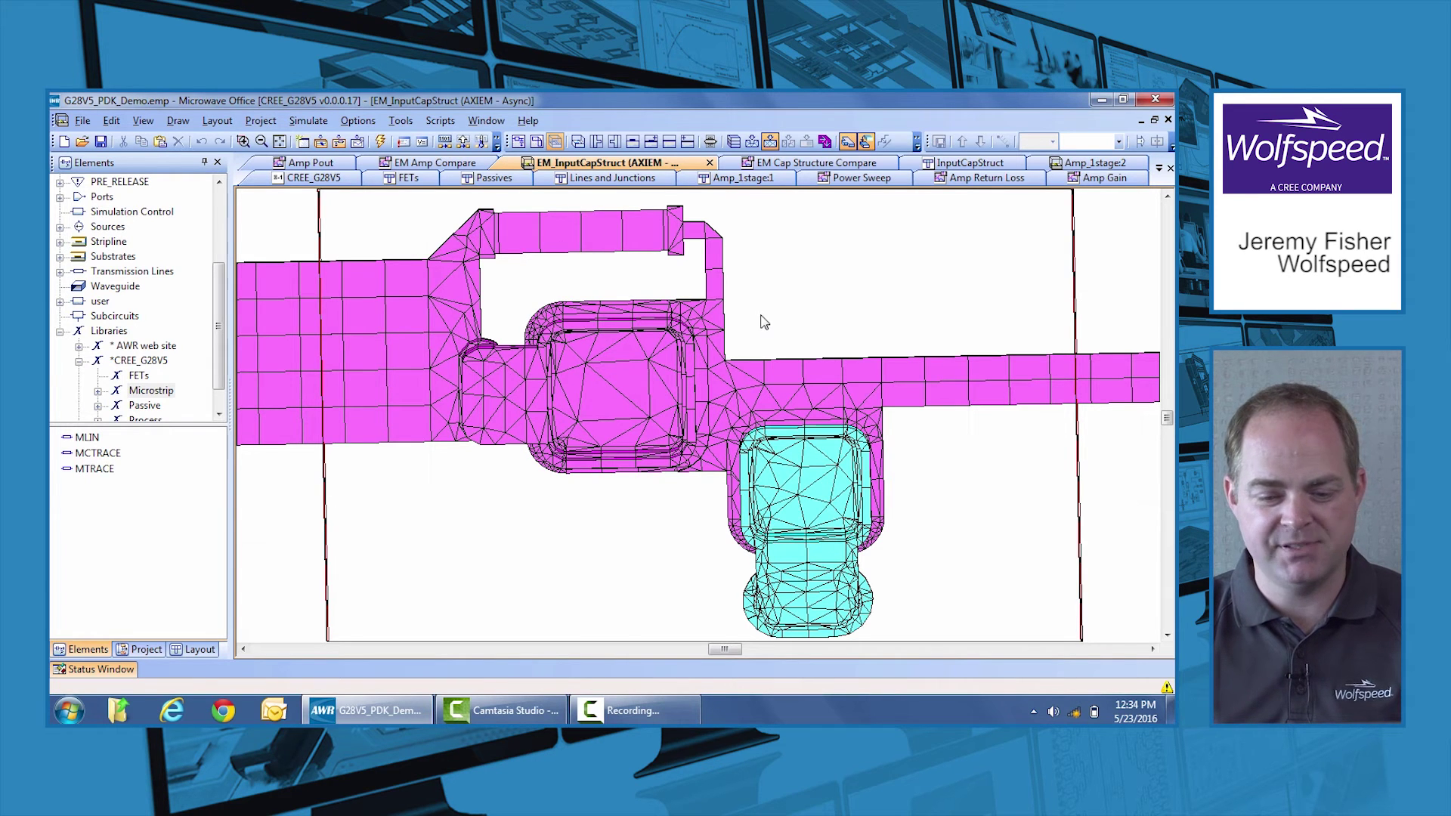
left_click_drag(792, 394, 812, 219)
Step: Zoom into the EM Cap Structure Compare Smith chart, then reset it to the full view
left_click(816, 167)
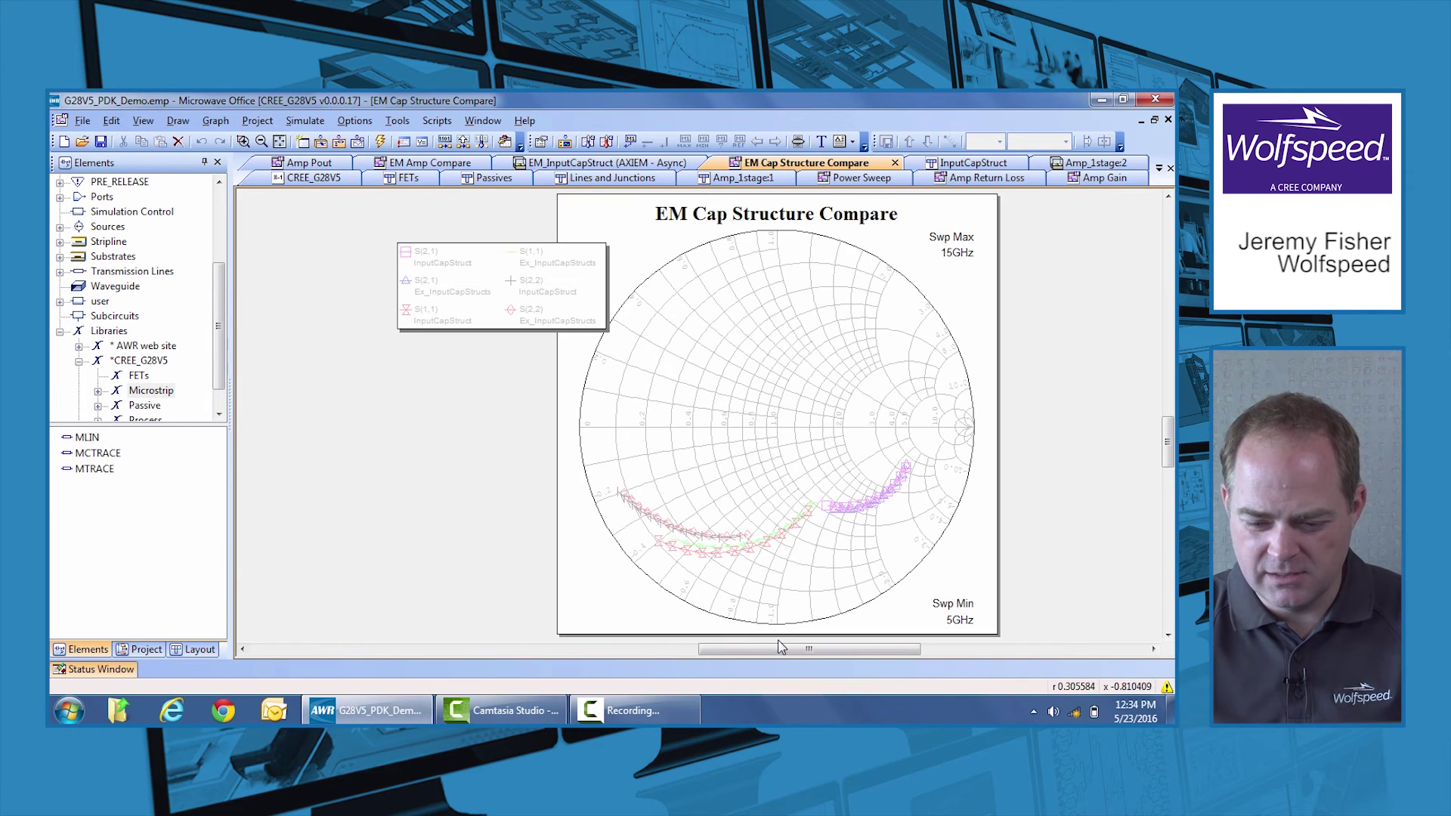
scroll(674, 557, "up", 4)
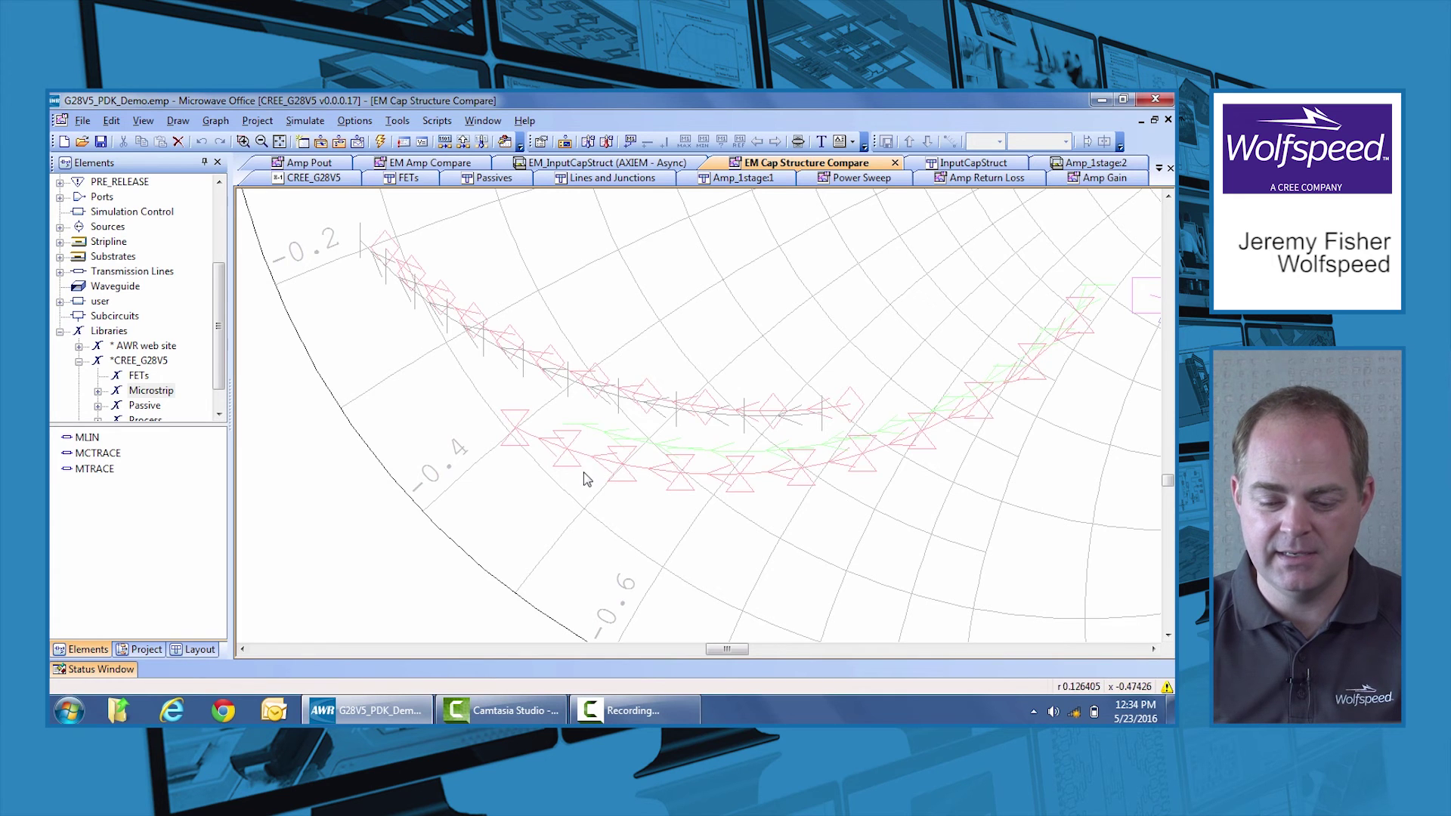
key("Home")
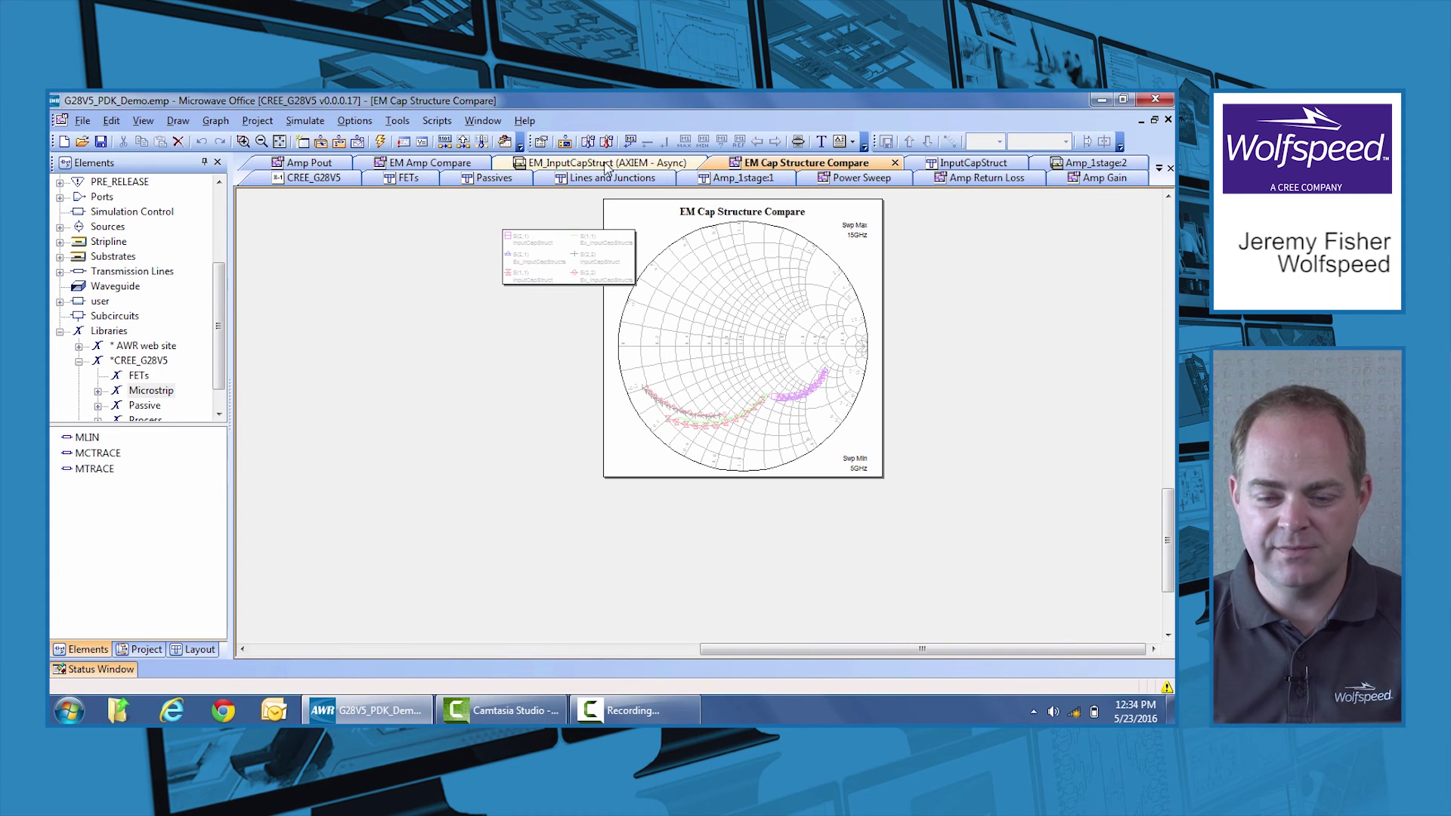
Step: Check the EM Amp Compare and Amp Gain graphs, then return to the Lines and Junctions layout
left_click(407, 165)
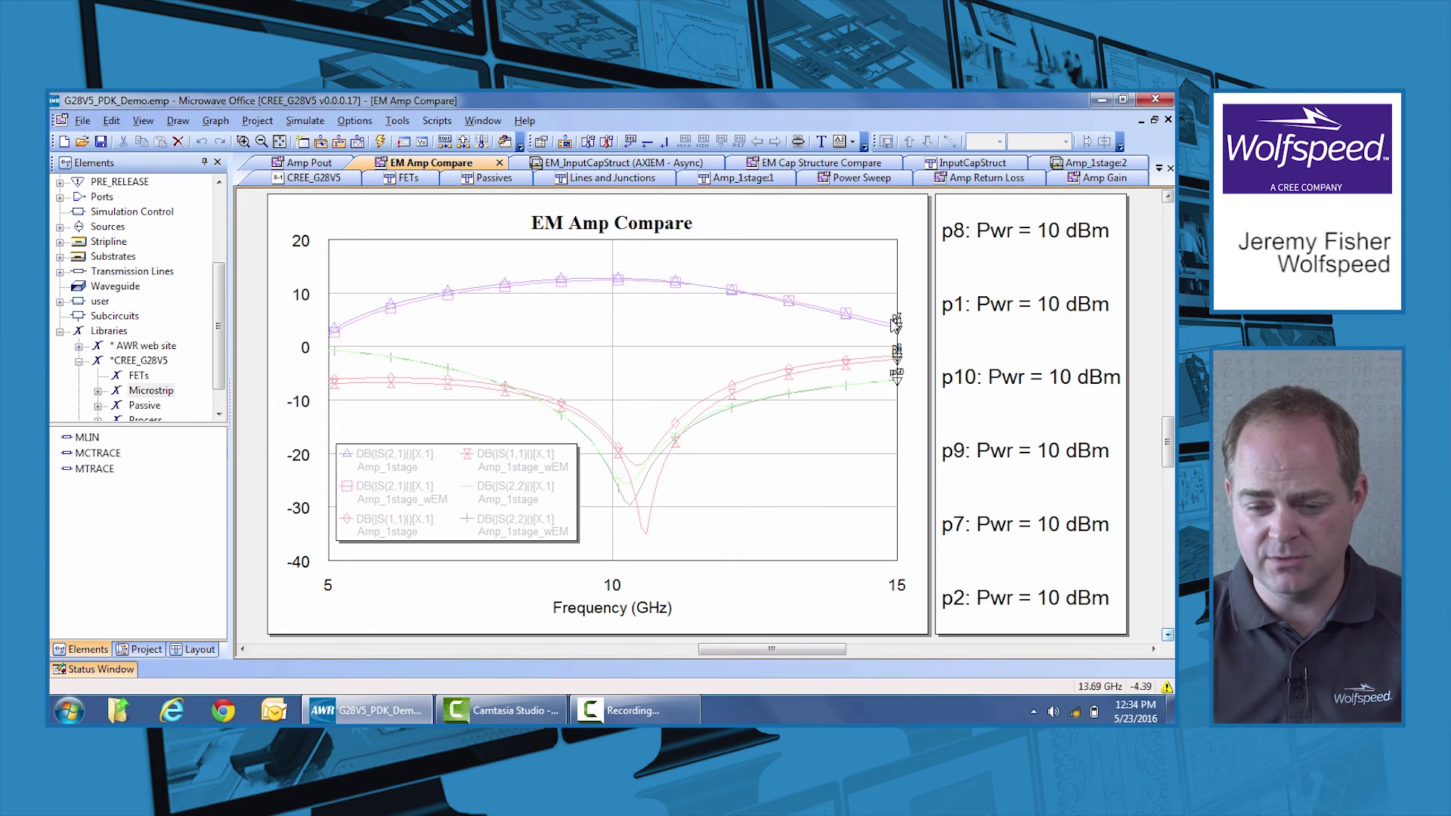
left_click(1105, 178)
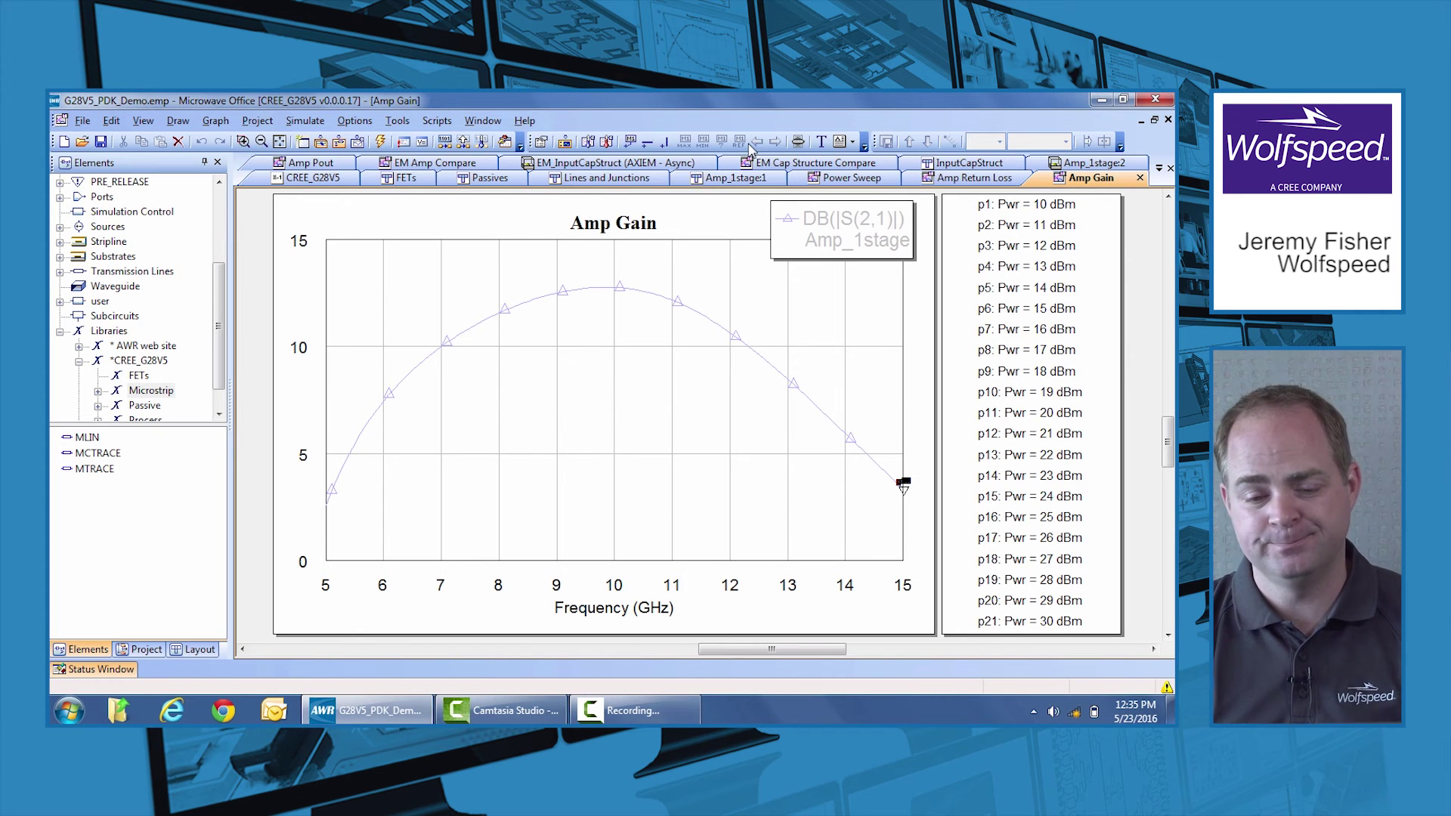
left_click(612, 178)
Step: Select the mitered bend TL5 and look through its shape and cell options without changes
right_click(437, 377)
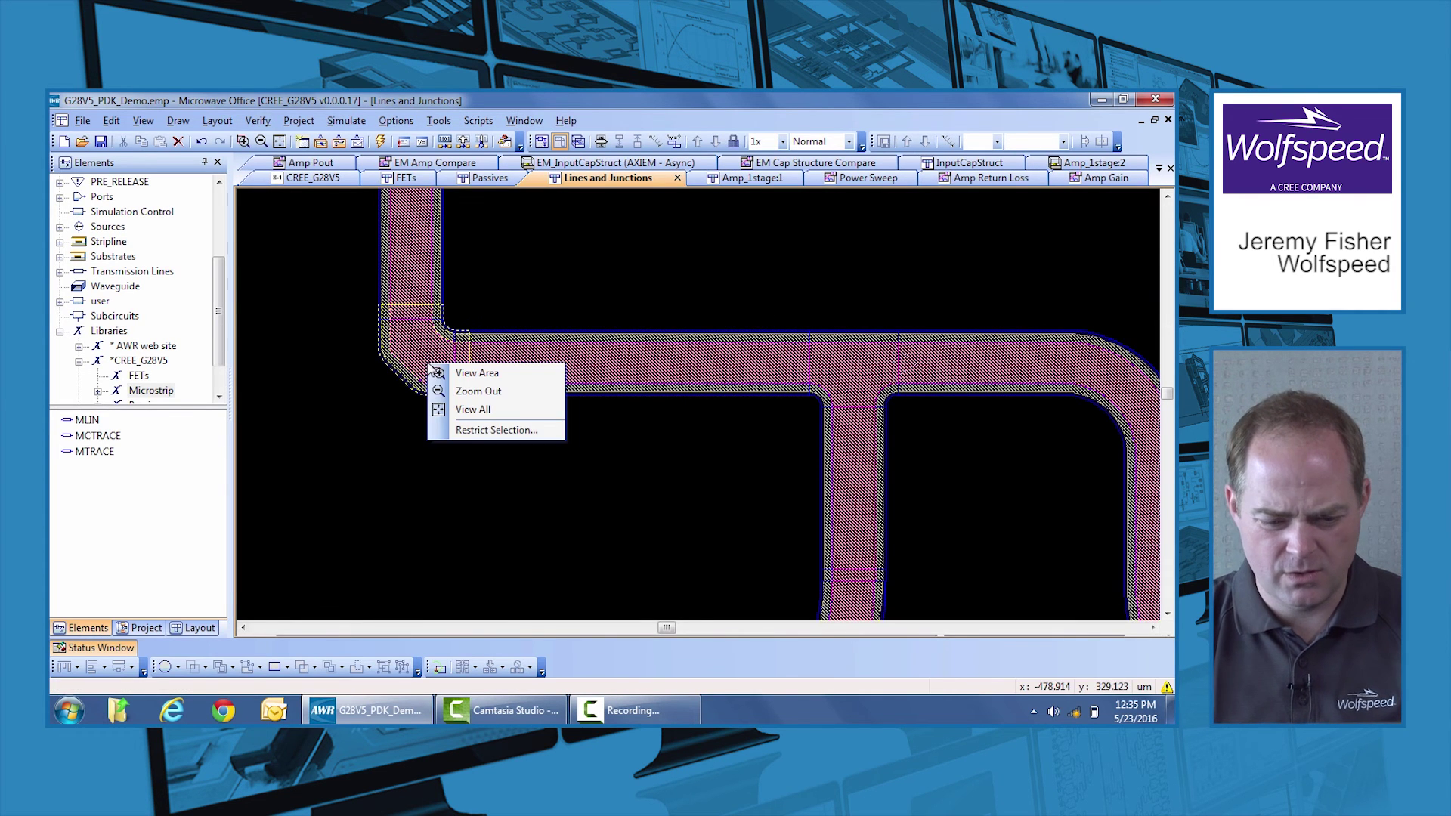
left_click(416, 338)
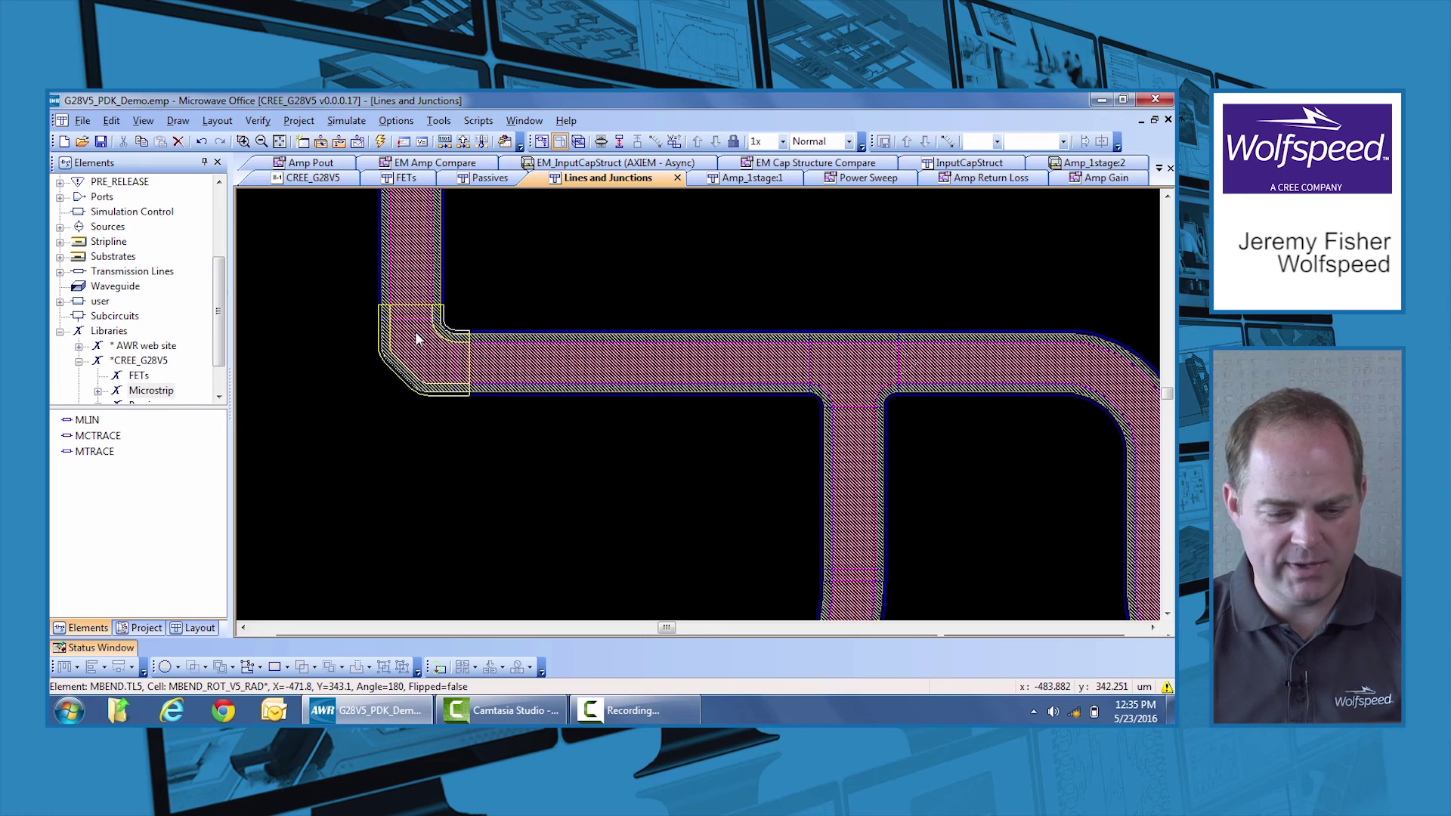
right_click(416, 338)
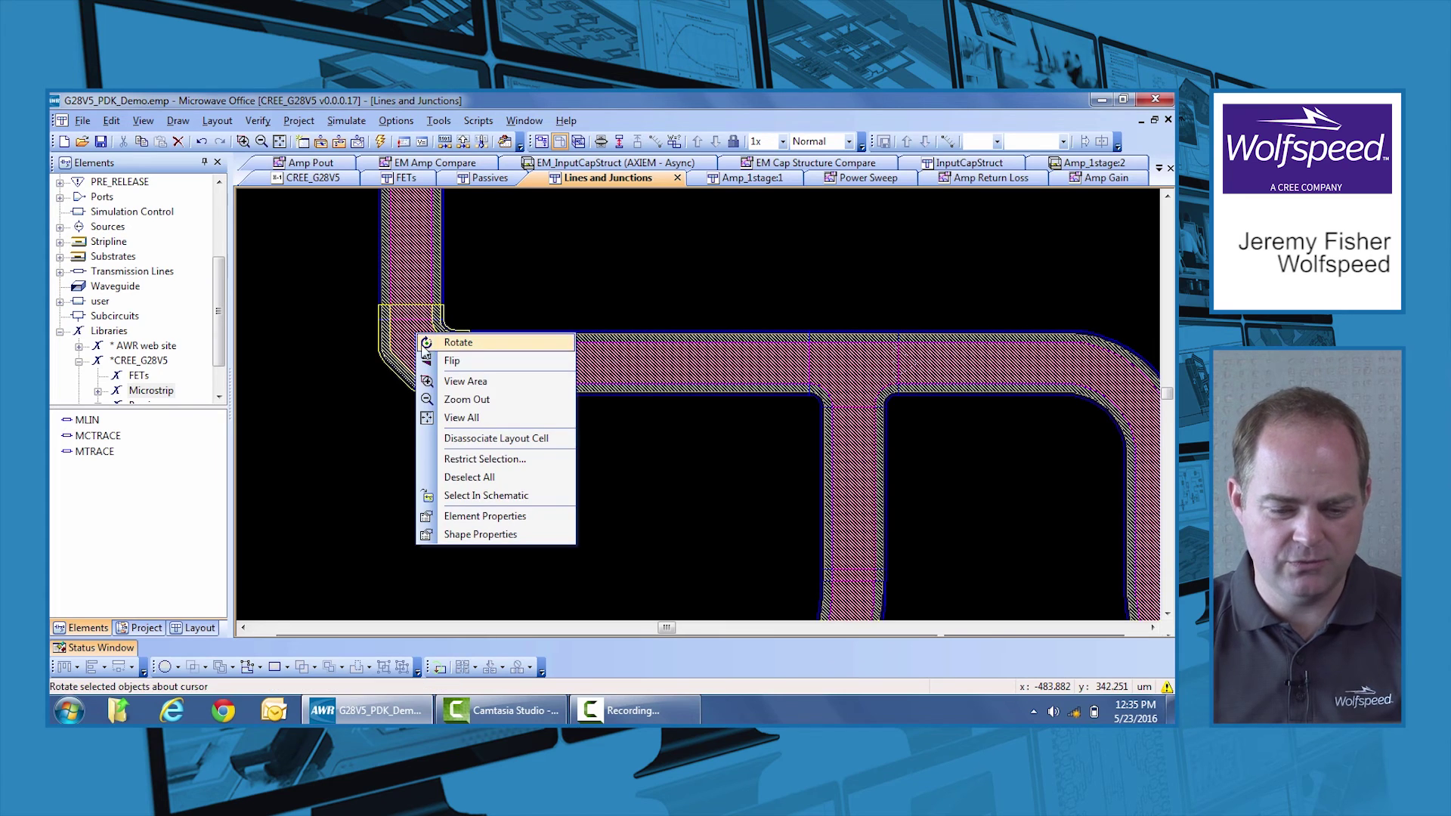
left_click(461, 534)
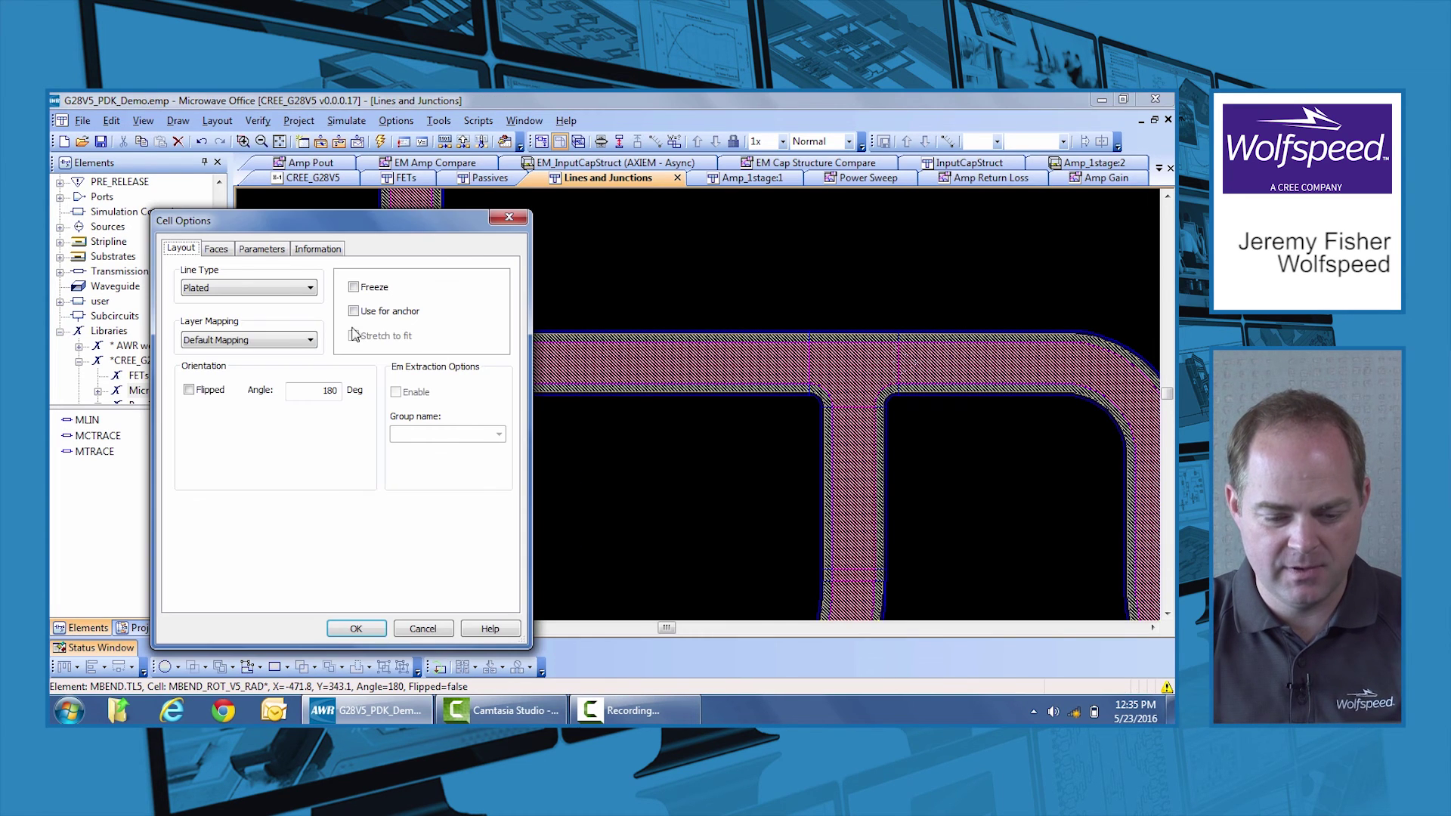
left_click(422, 628)
right_click(438, 340)
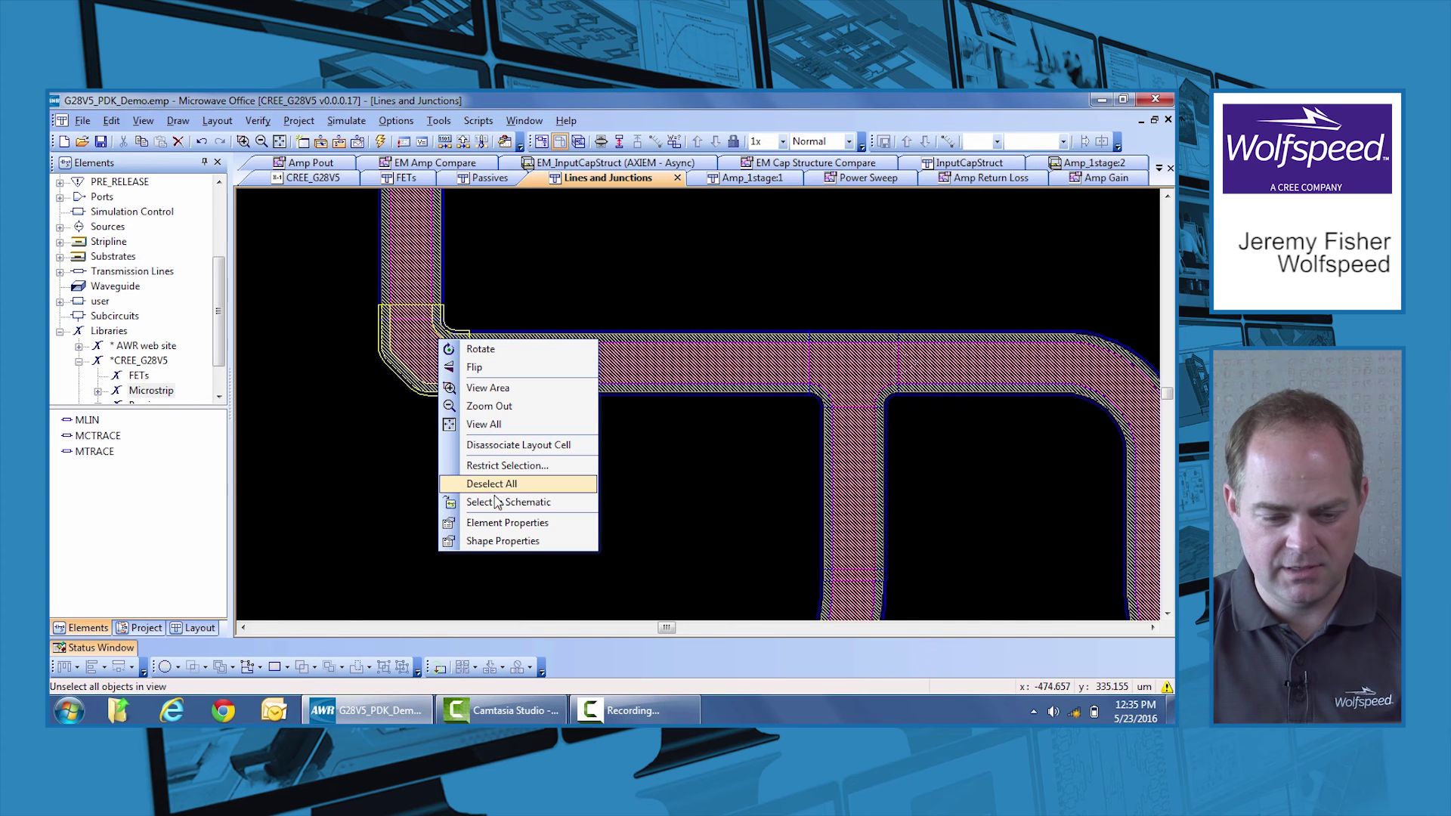
left_click(493, 541)
left_click(423, 628)
Step: Set bend TL5's miter size M from 0.3 to 0.5 and zoom in on the corner
right_click(434, 354)
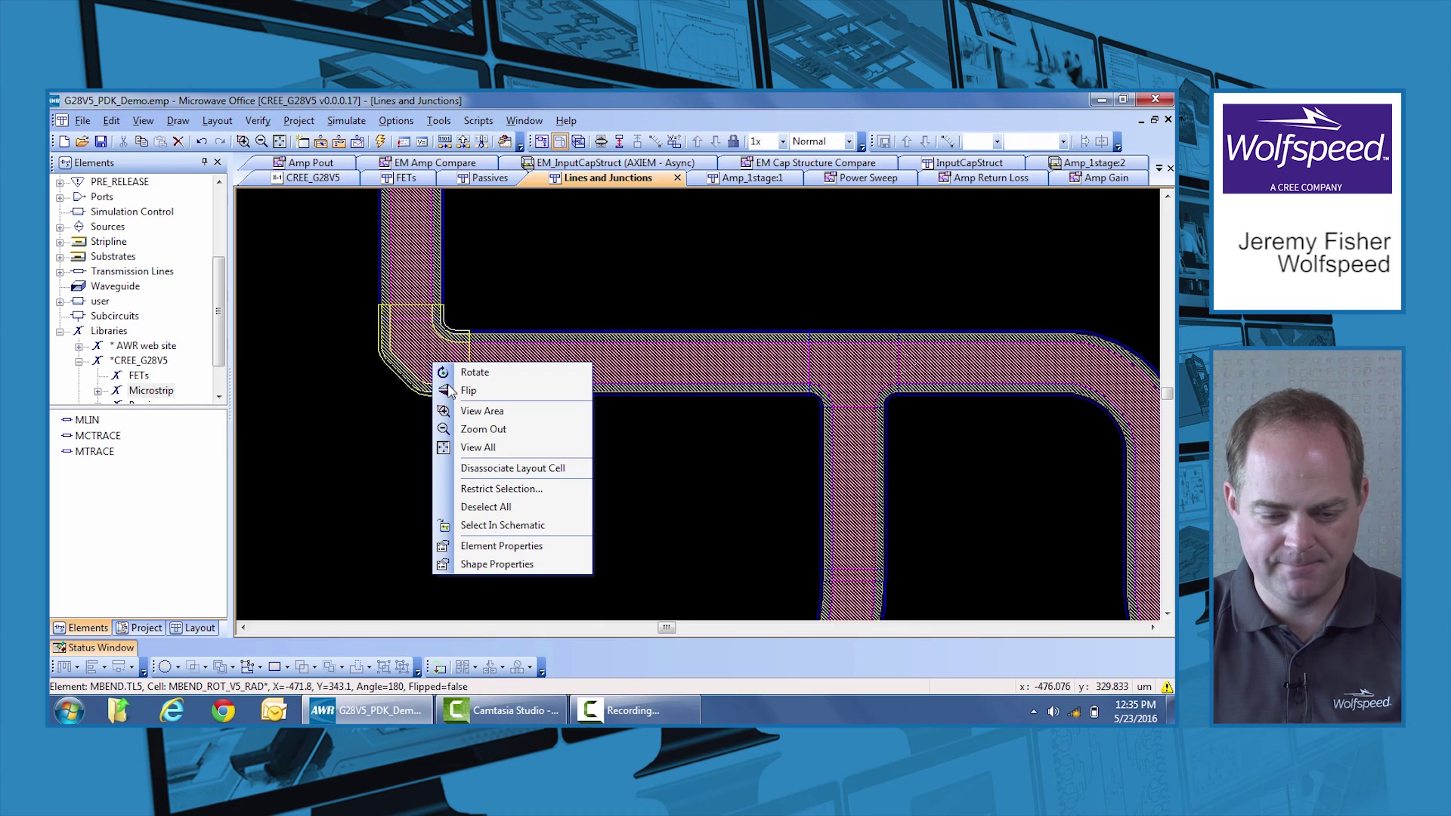
left_click(496, 522)
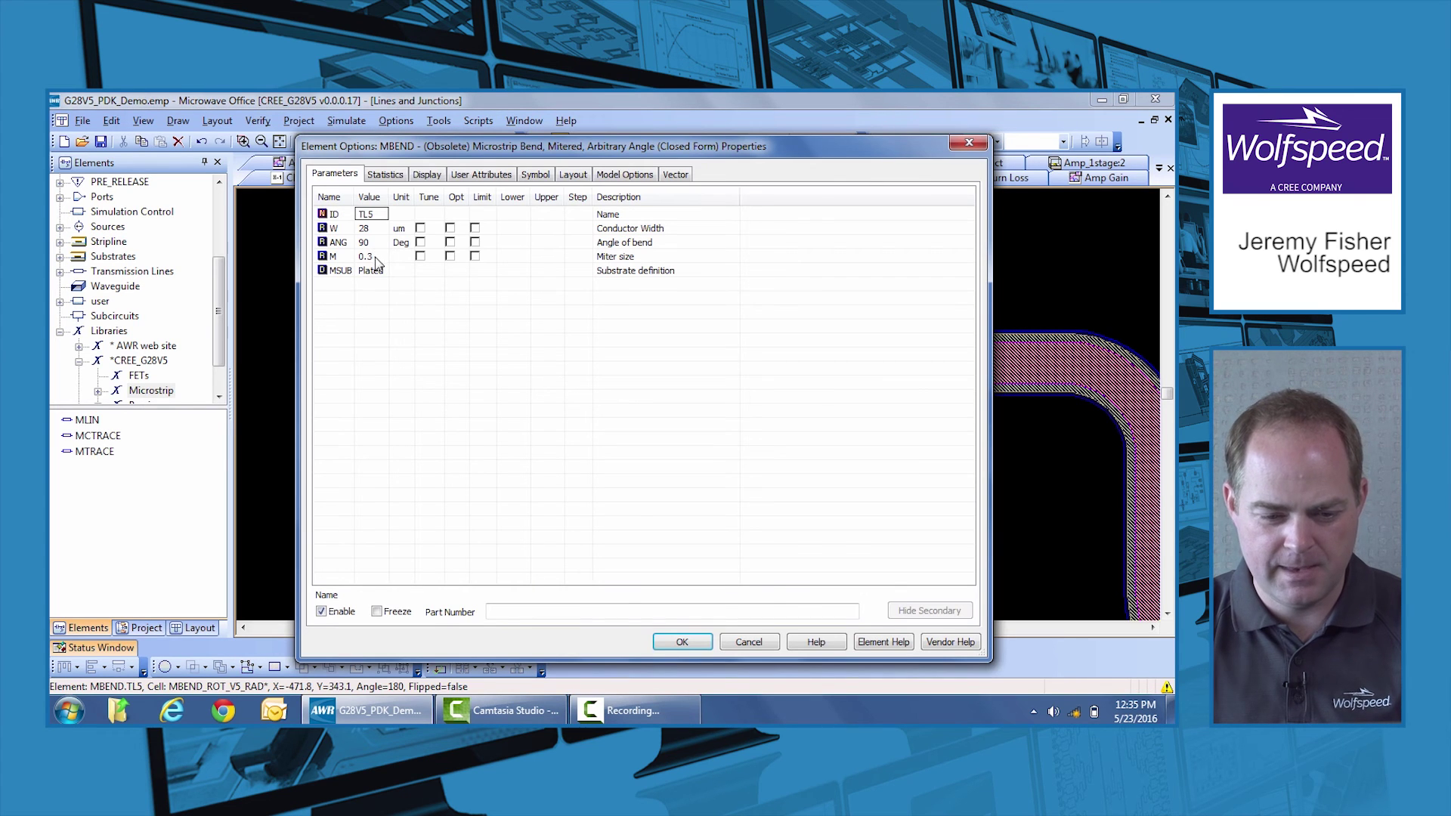
left_click(370, 257)
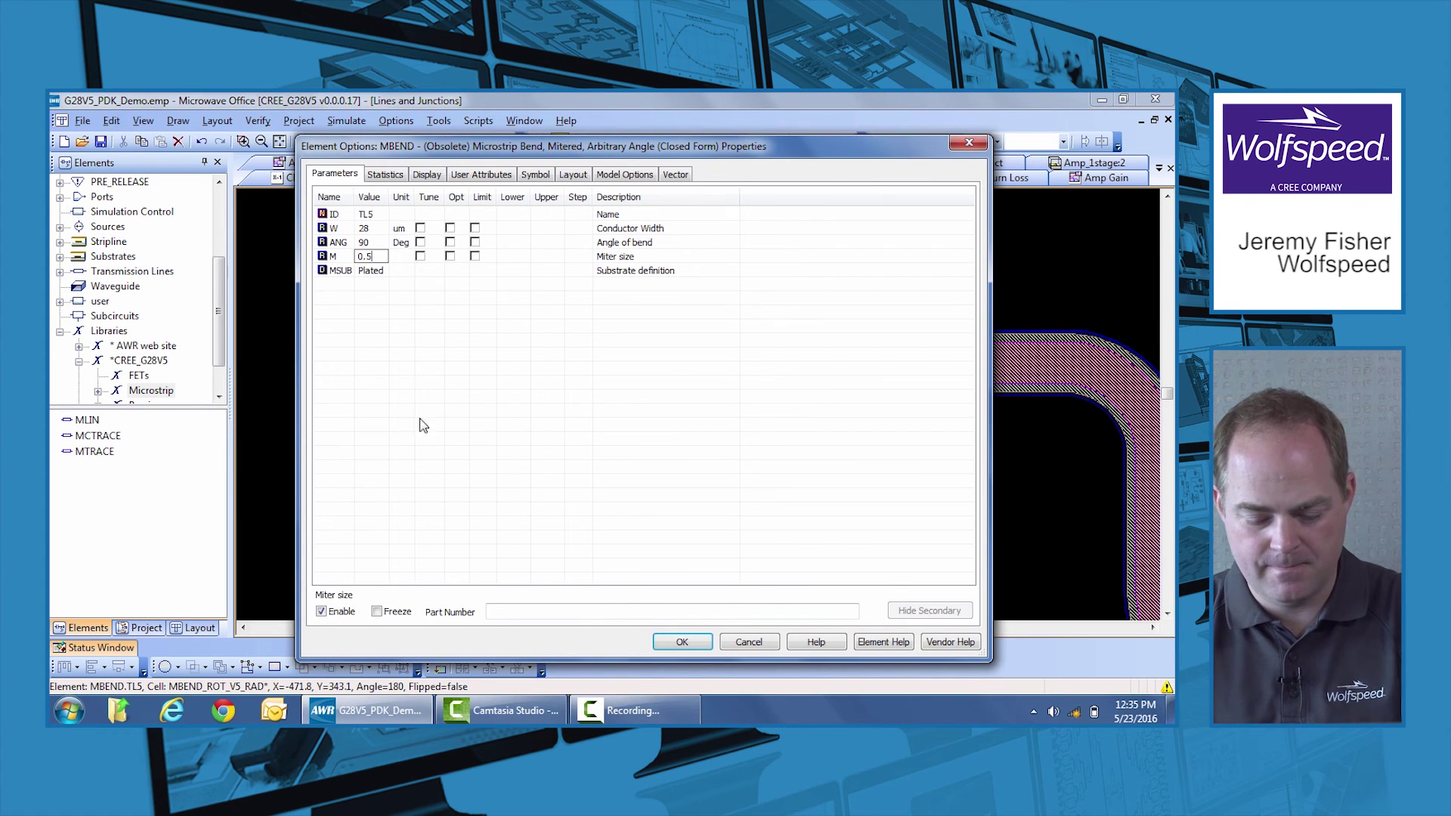
left_click(681, 642)
scroll(403, 350, "up", 3)
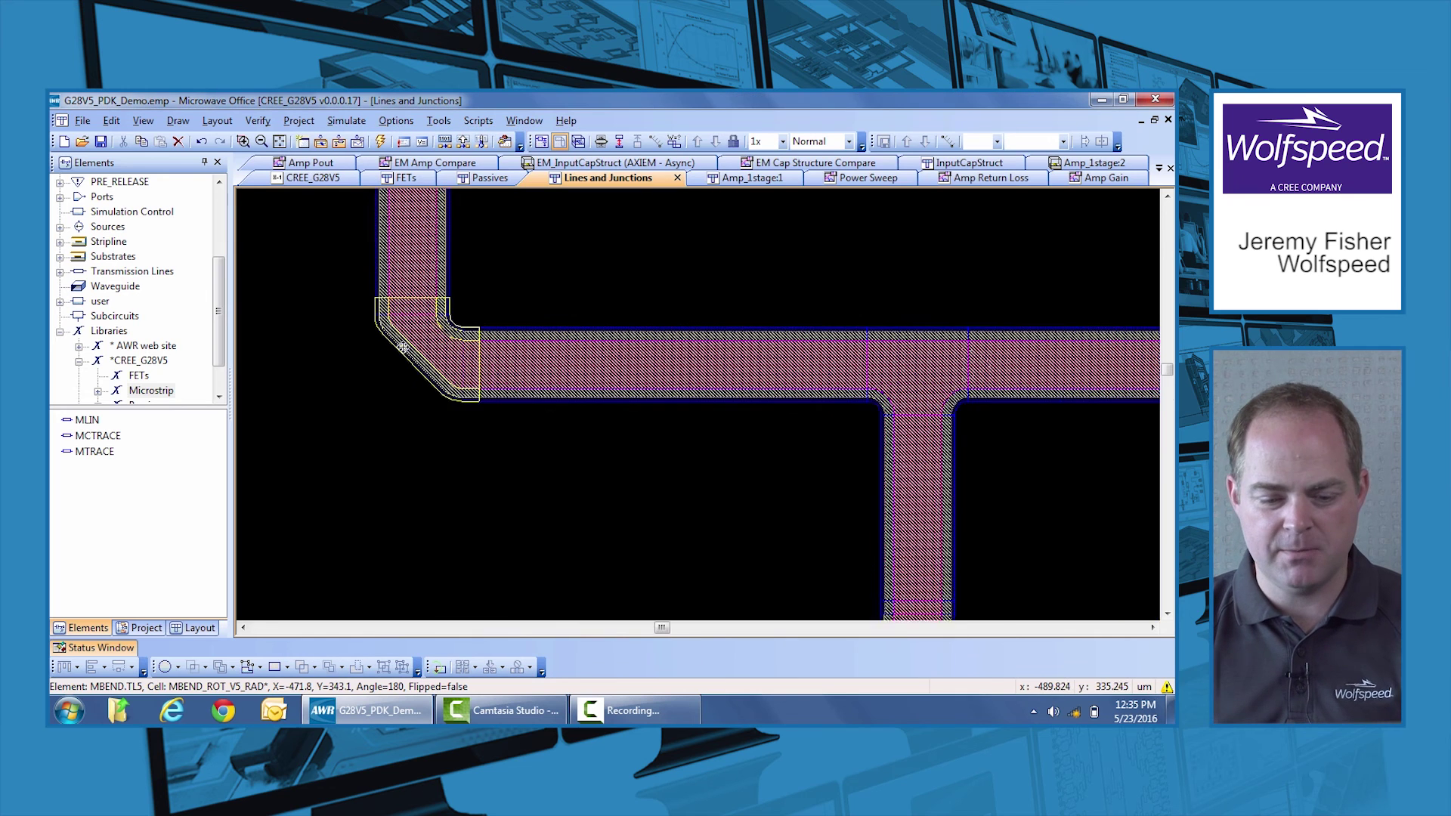
scroll(403, 350, "up", 1)
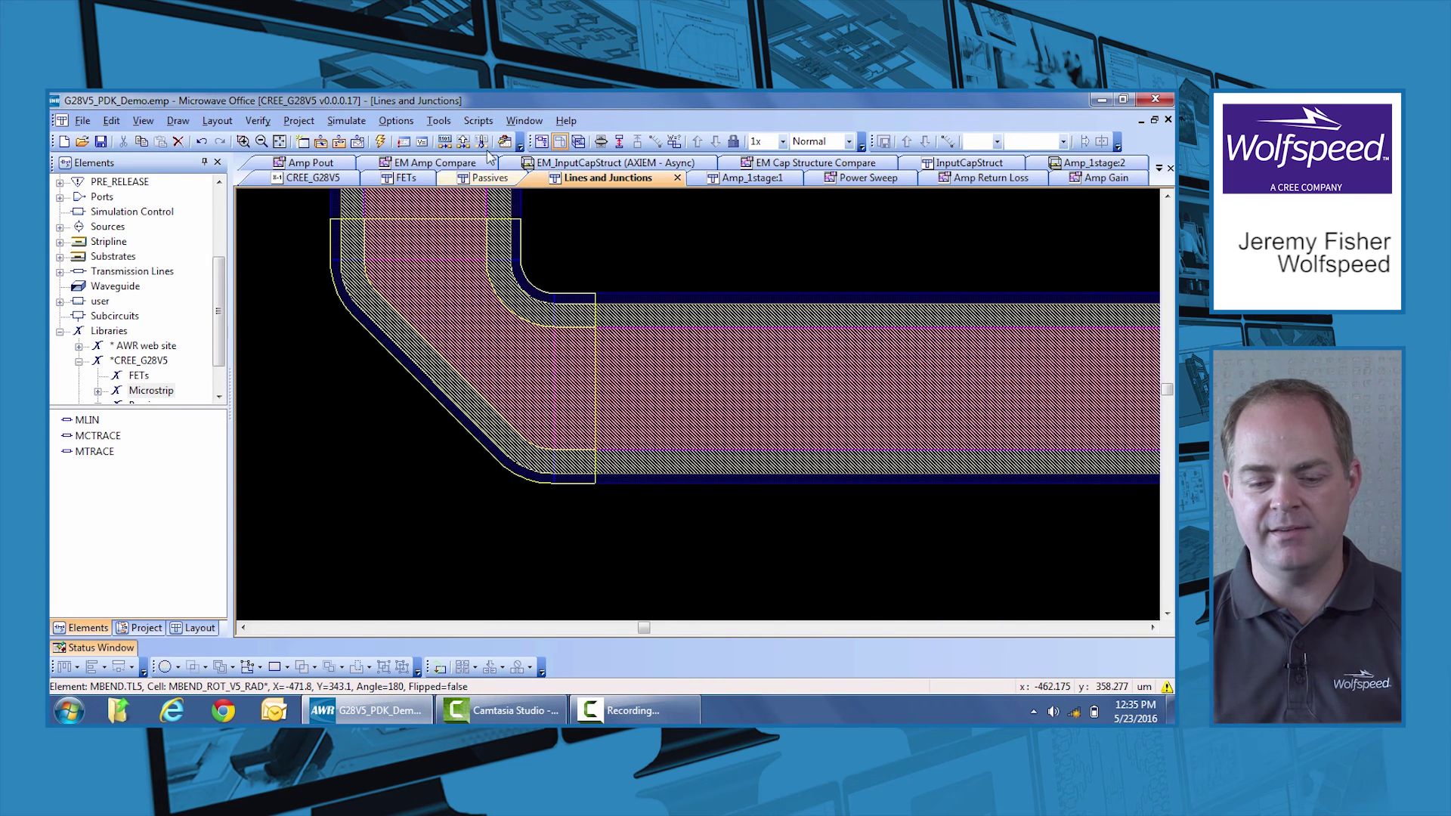
Step: Run a design rule check on the layout, which flags an error at the bend
left_click(294, 122)
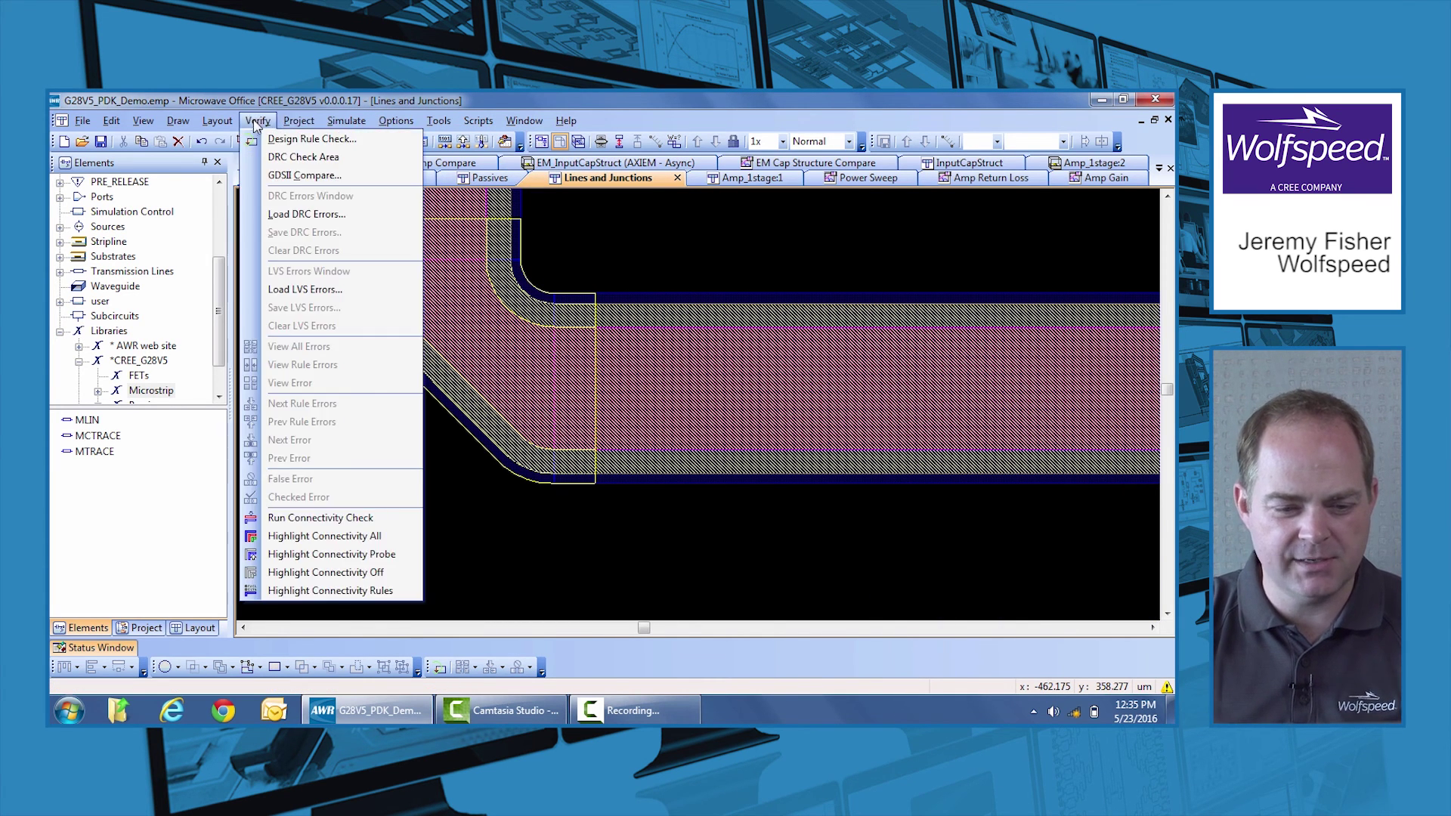
left_click(306, 139)
left_click(785, 275)
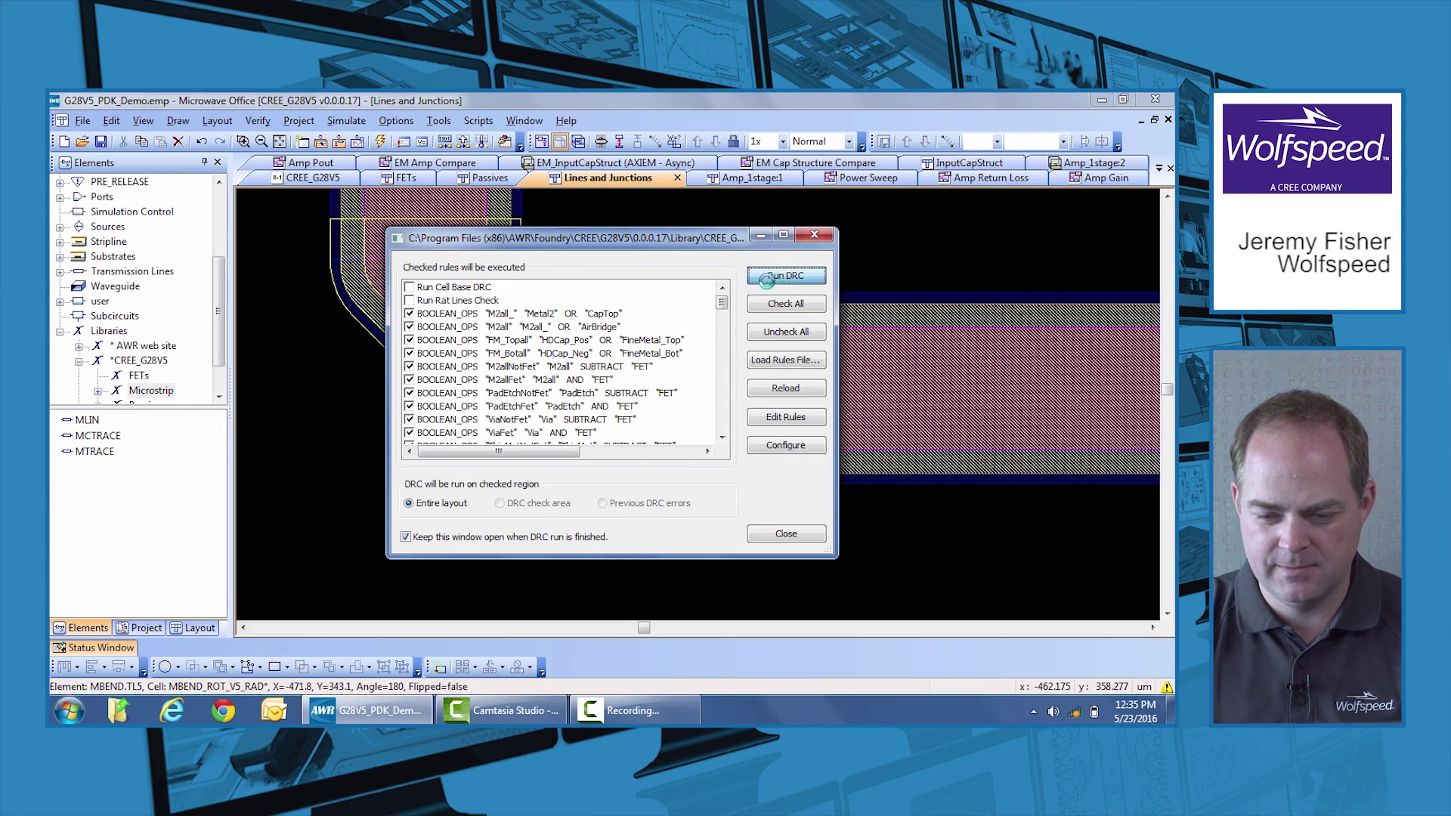
scroll(335, 431, "down", 2)
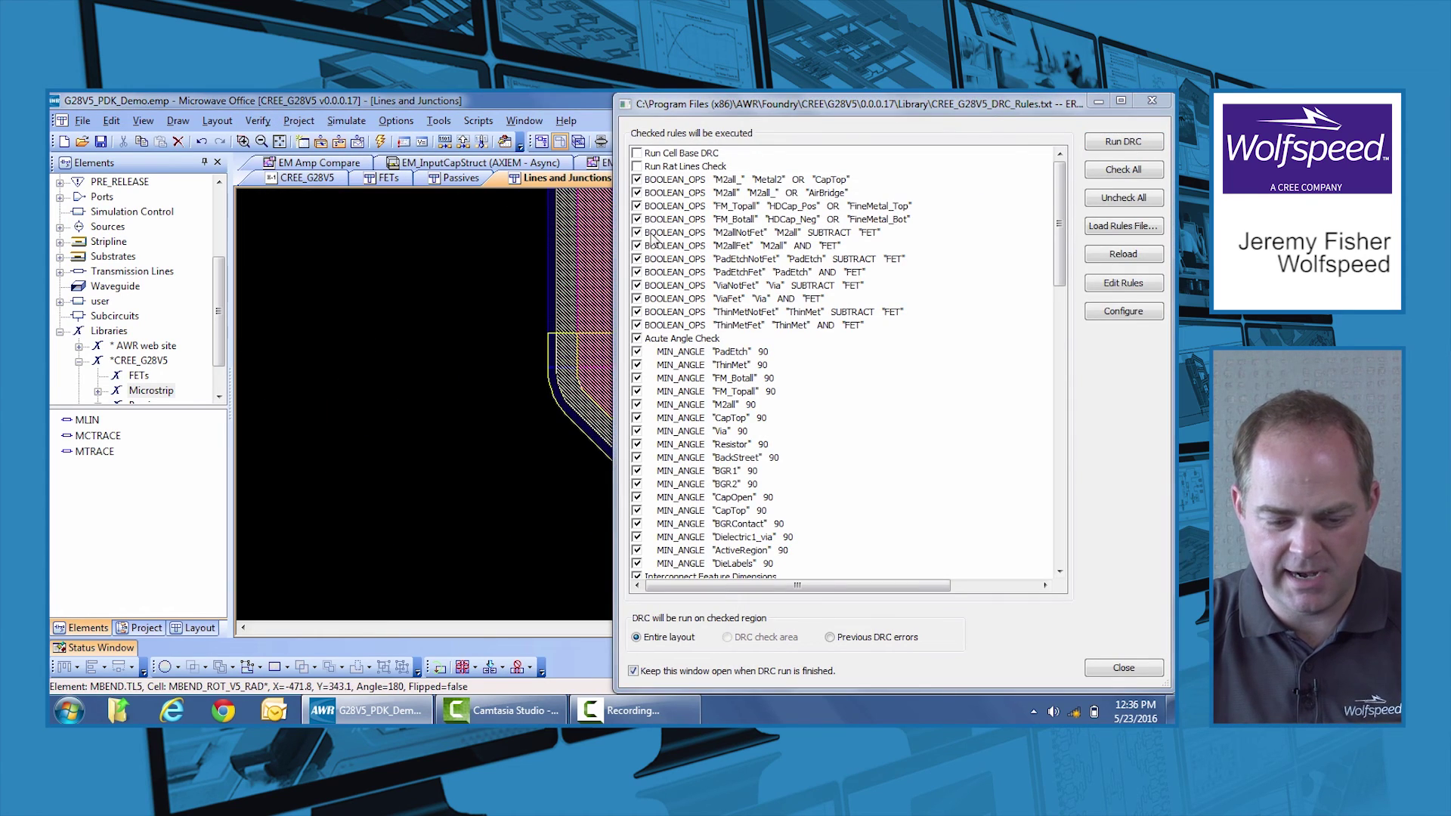
left_click_drag(815, 108, 276, 367)
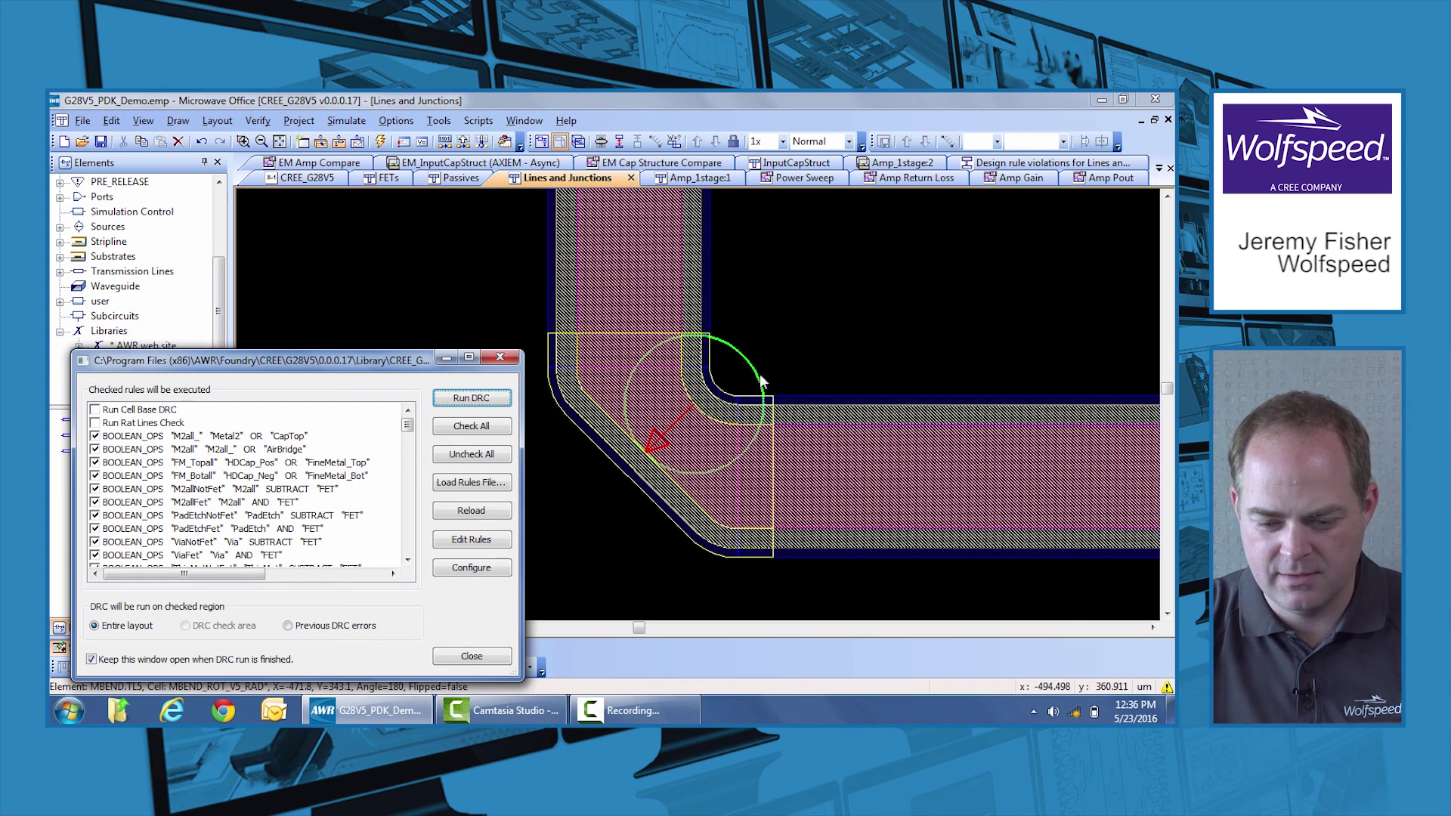
Step: Reset the bend's miter size M to 0.3 in its element properties
right_click(708, 436)
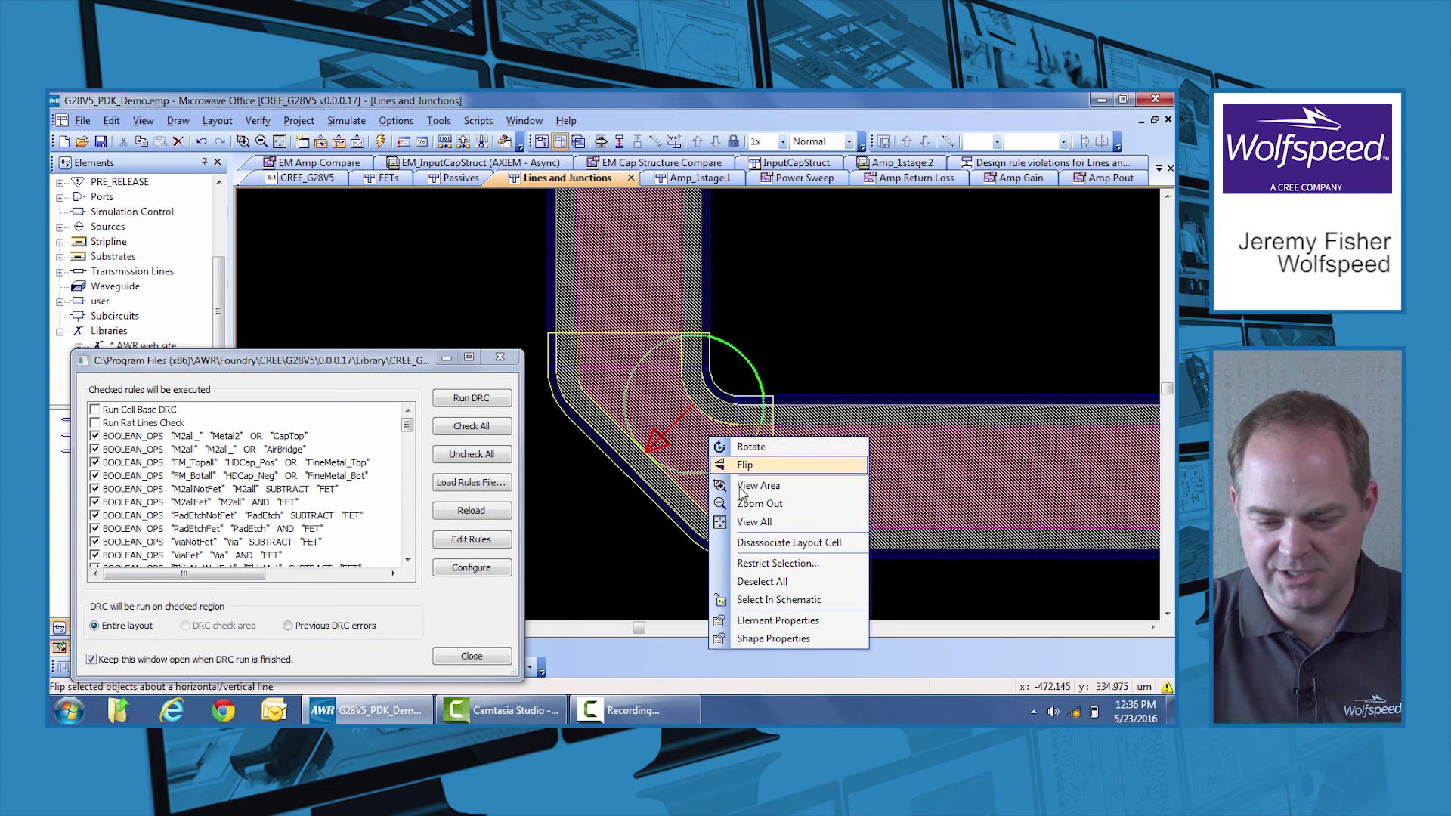
left_click(744, 615)
left_click(380, 256)
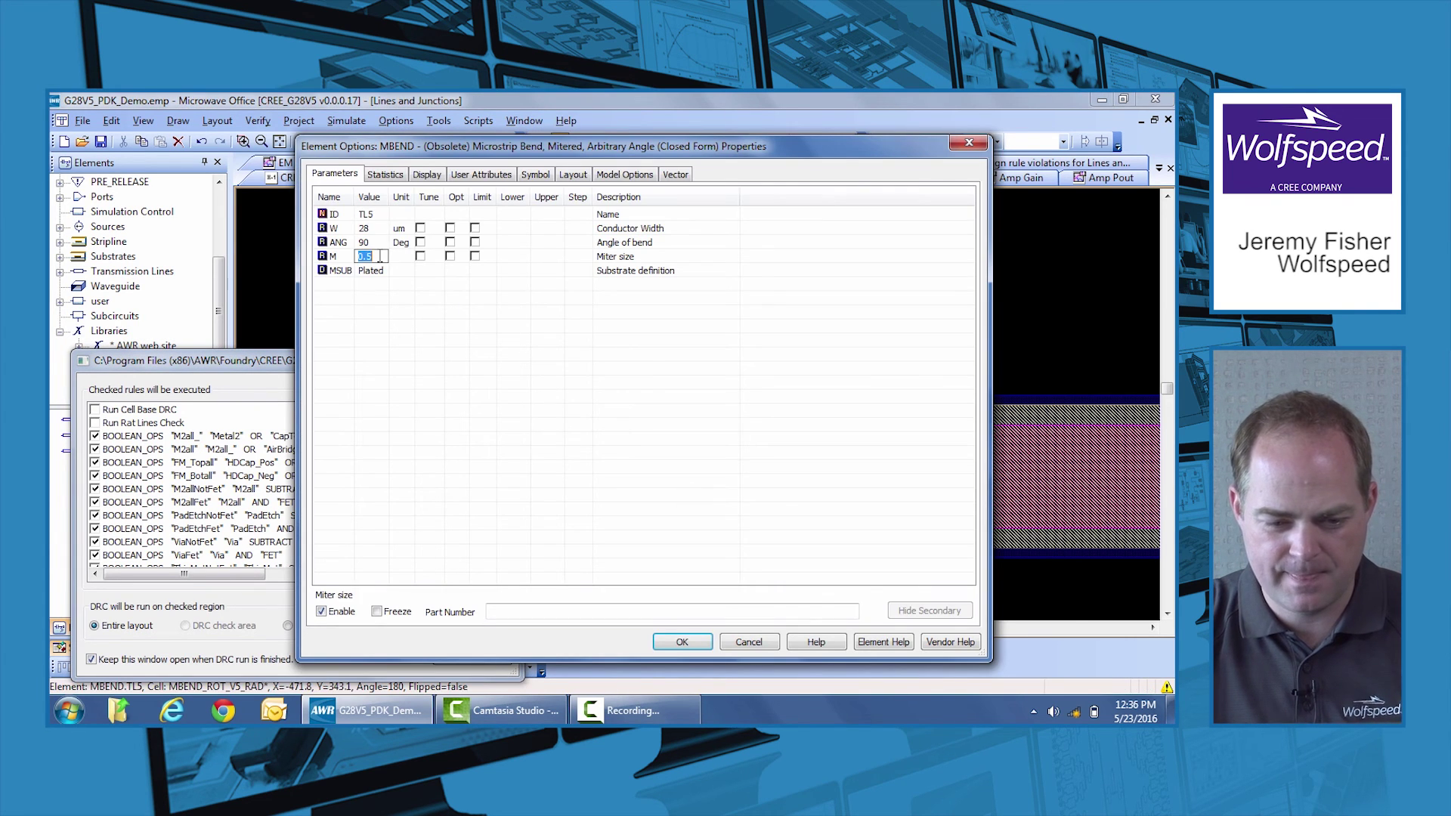
type("0.3")
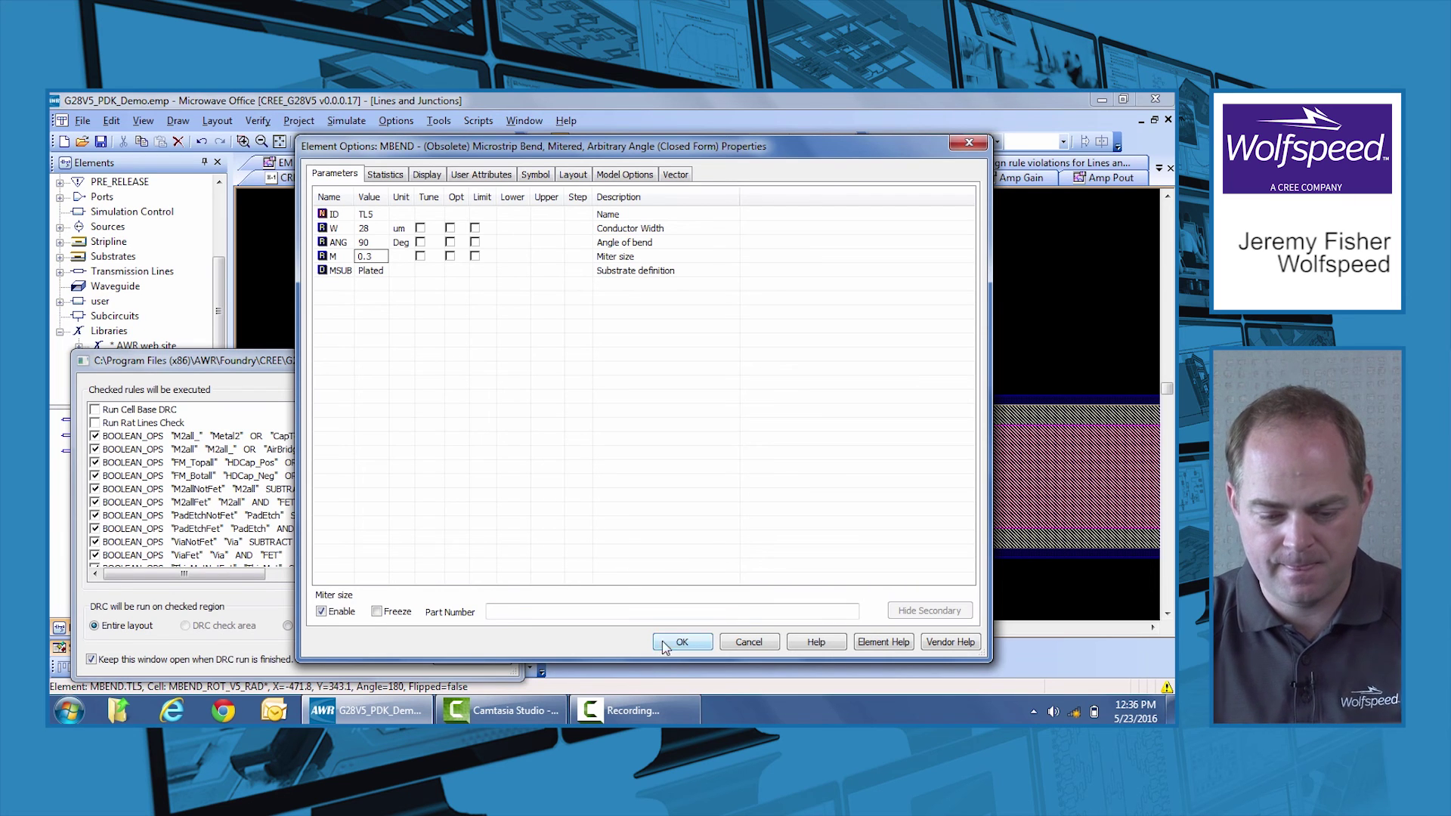
left_click(681, 642)
left_click_drag(311, 369, 316, 314)
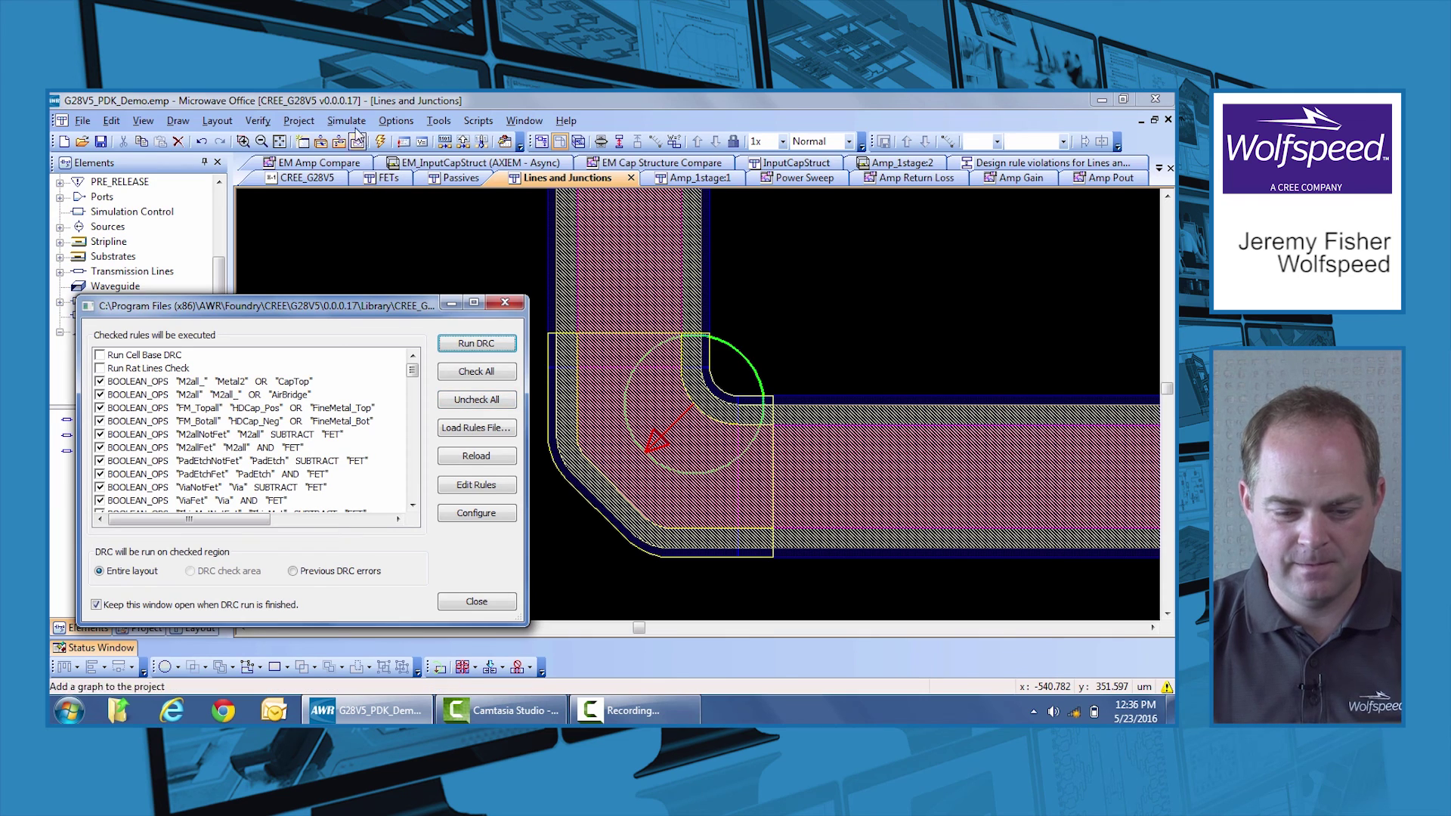
Step: Clear the previous DRC errors and rerun DRC on Lines and Junctions, reporting 0 overall errors
left_click(257, 121)
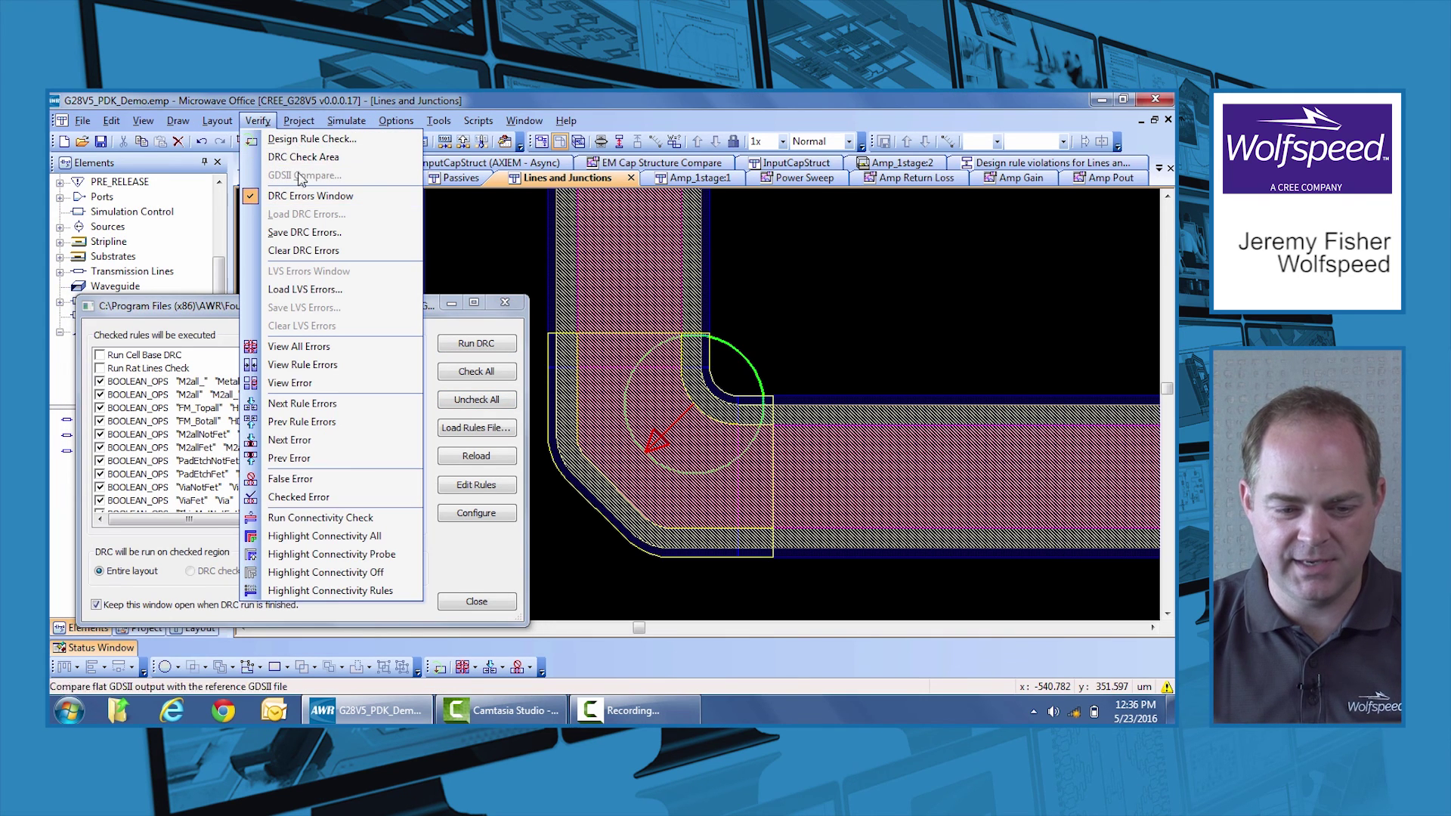
left_click(302, 250)
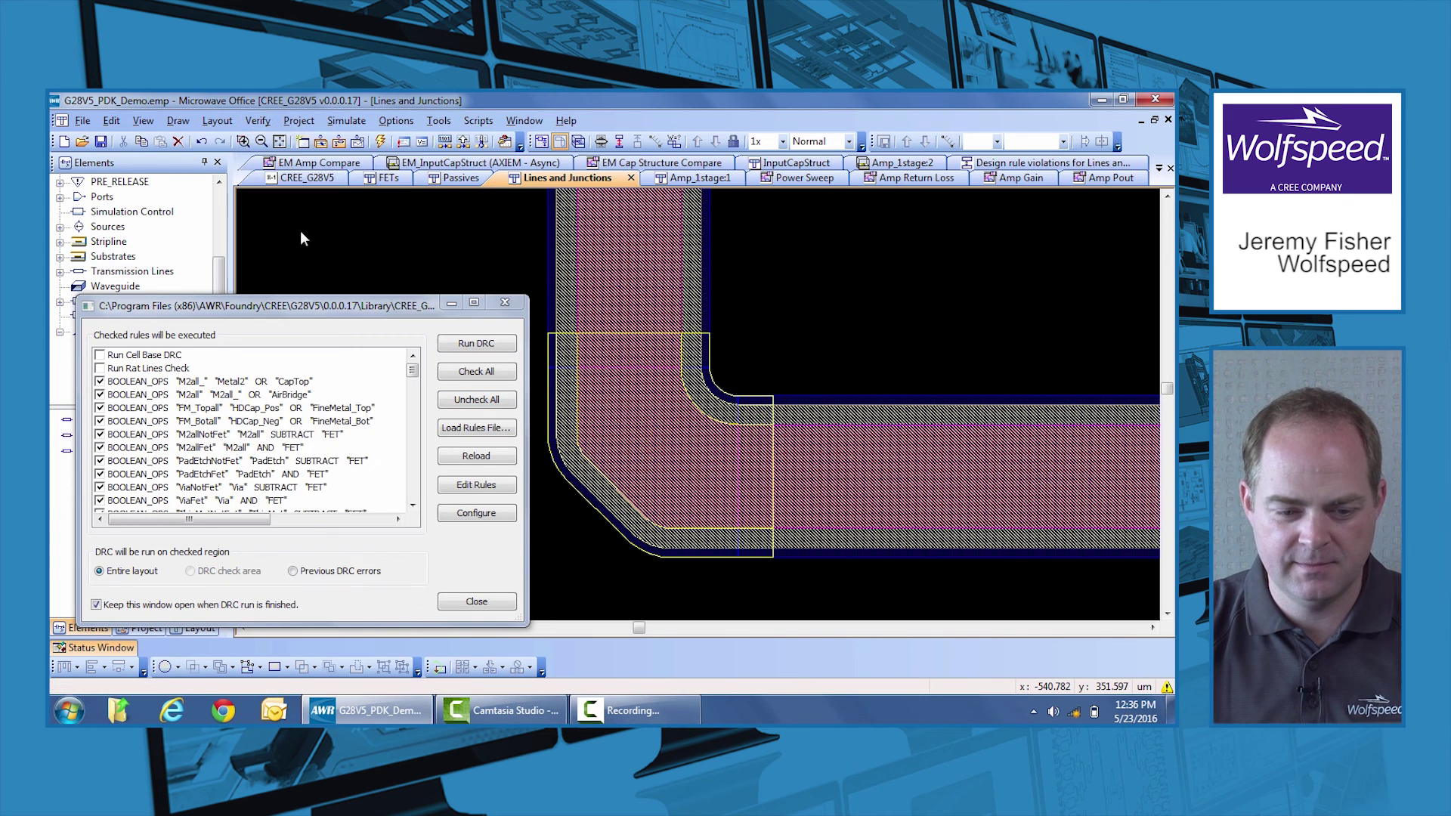
left_click(463, 346)
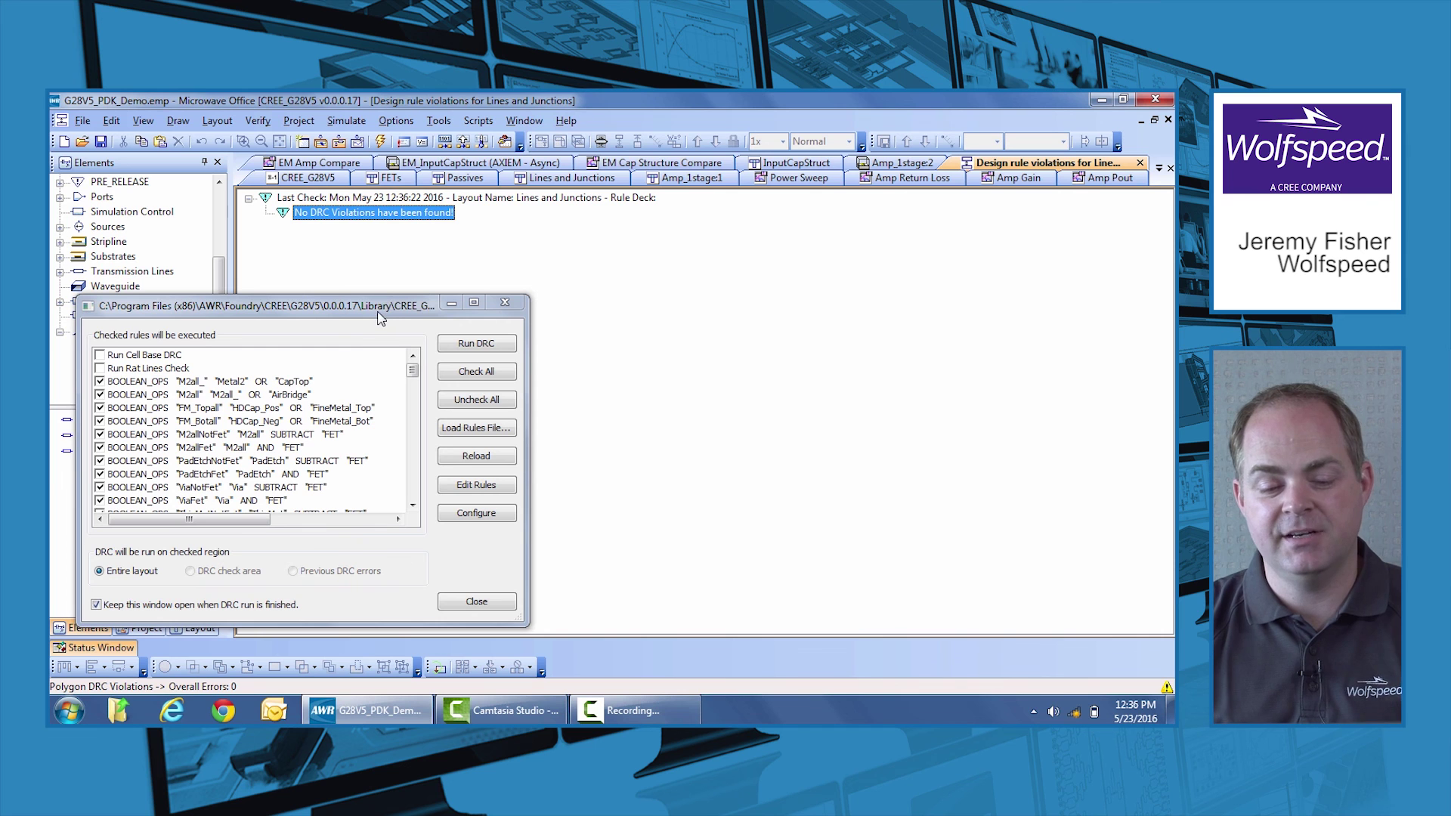
left_click_drag(378, 317, 540, 283)
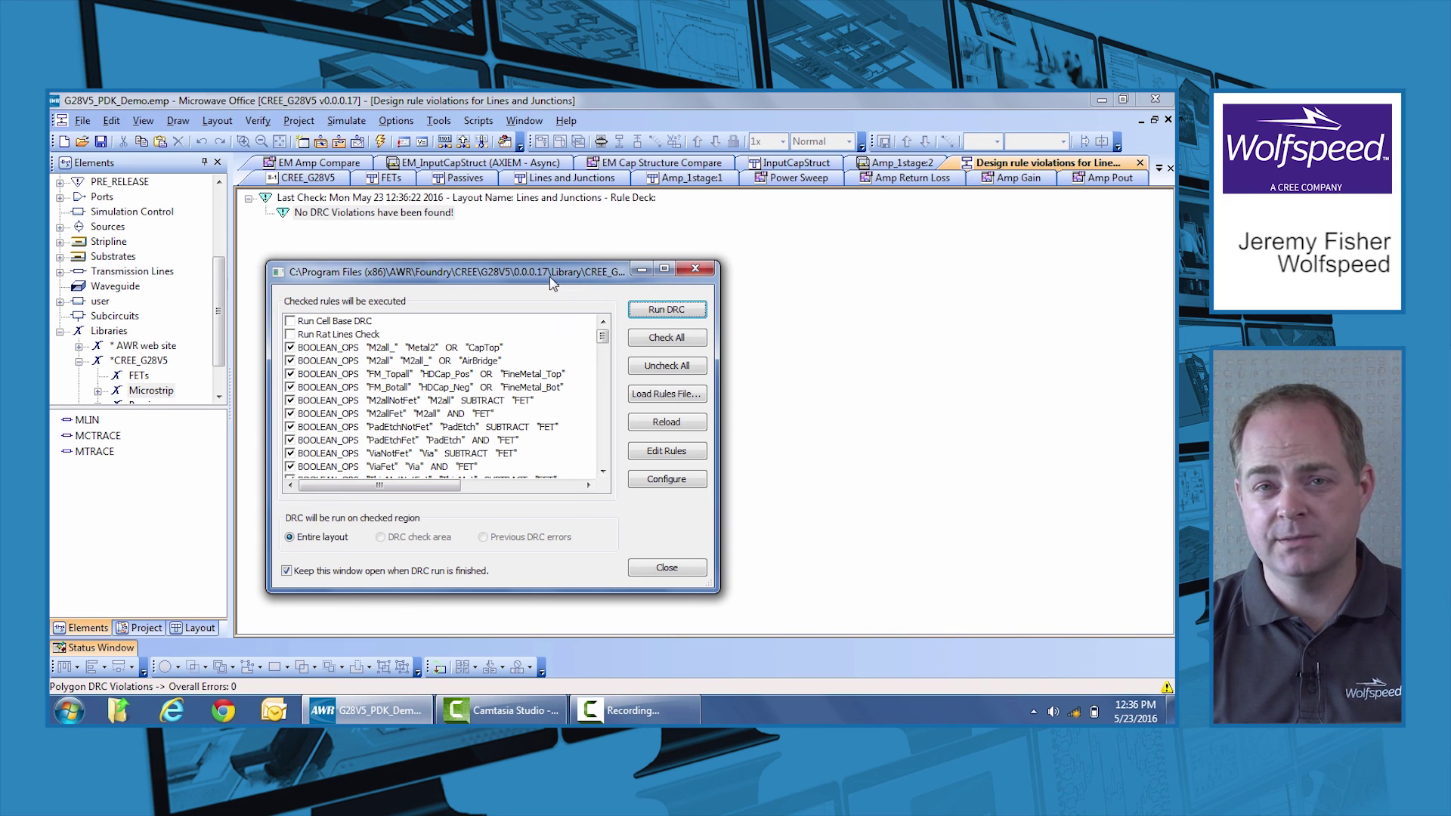
left_click_drag(490, 278, 602, 279)
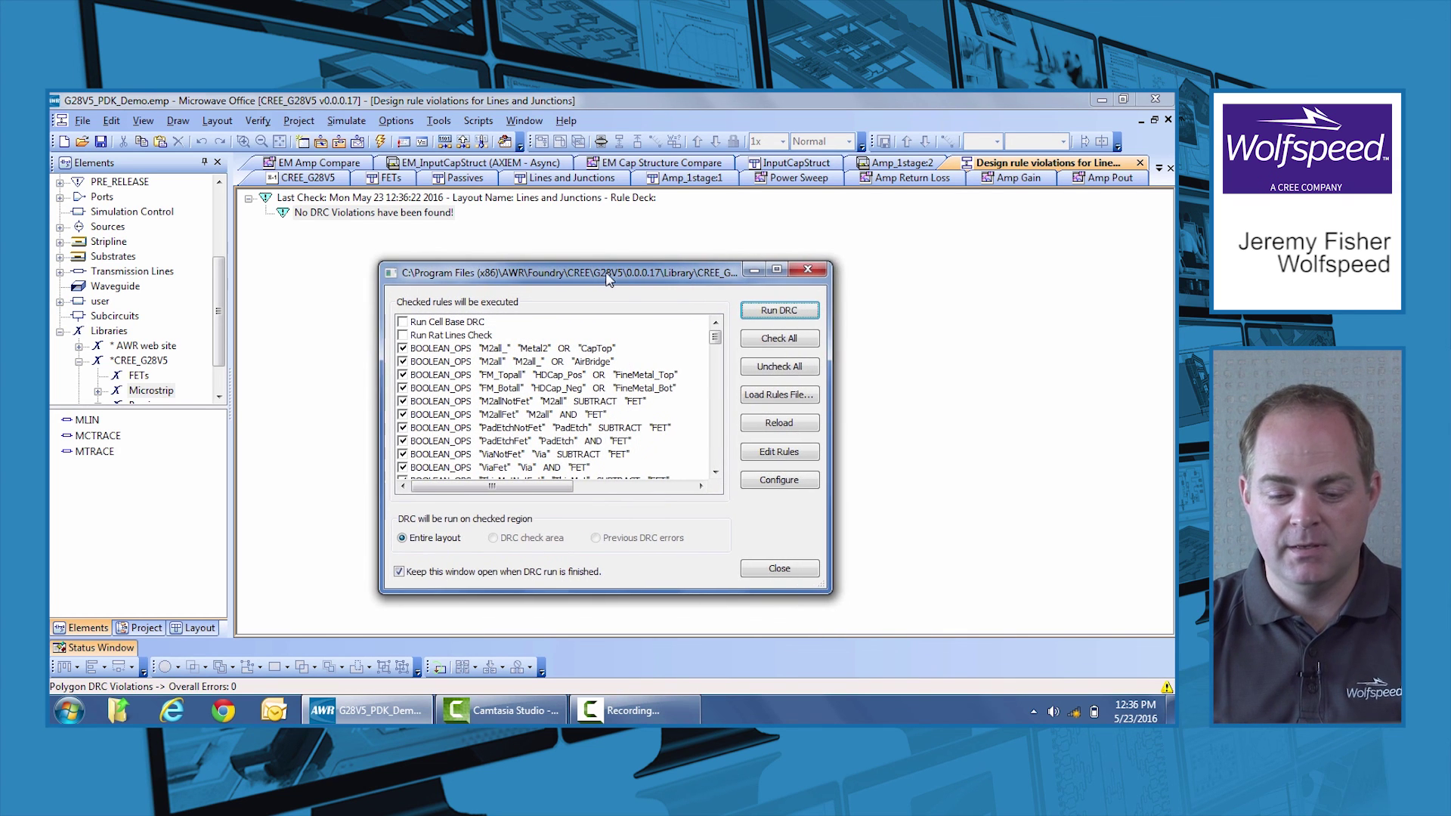